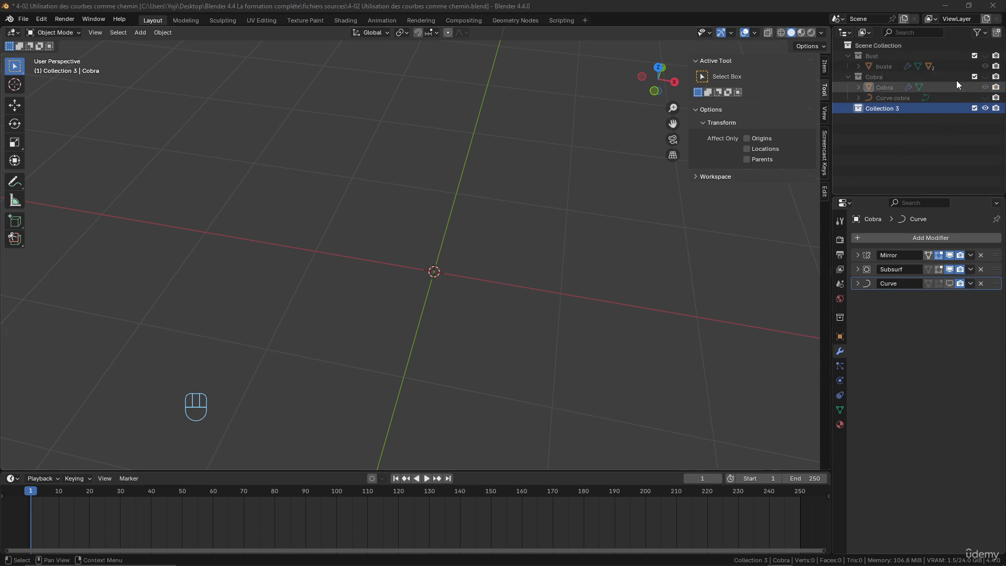
- Show the Bust collection, hide it, and do the same with the Cobra collection to view both models
left_click(986, 57)
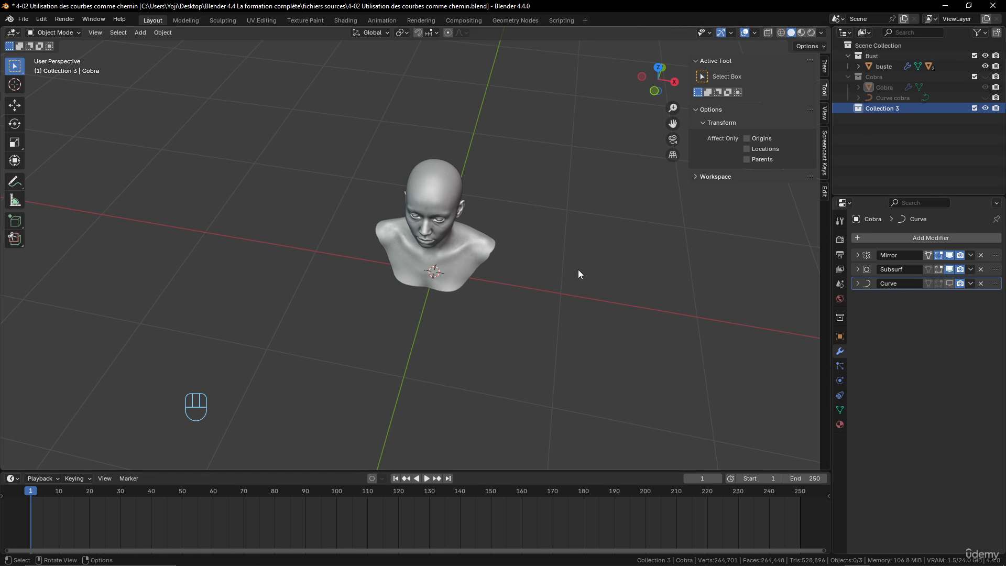
middle_click_drag(577, 269, 483, 253)
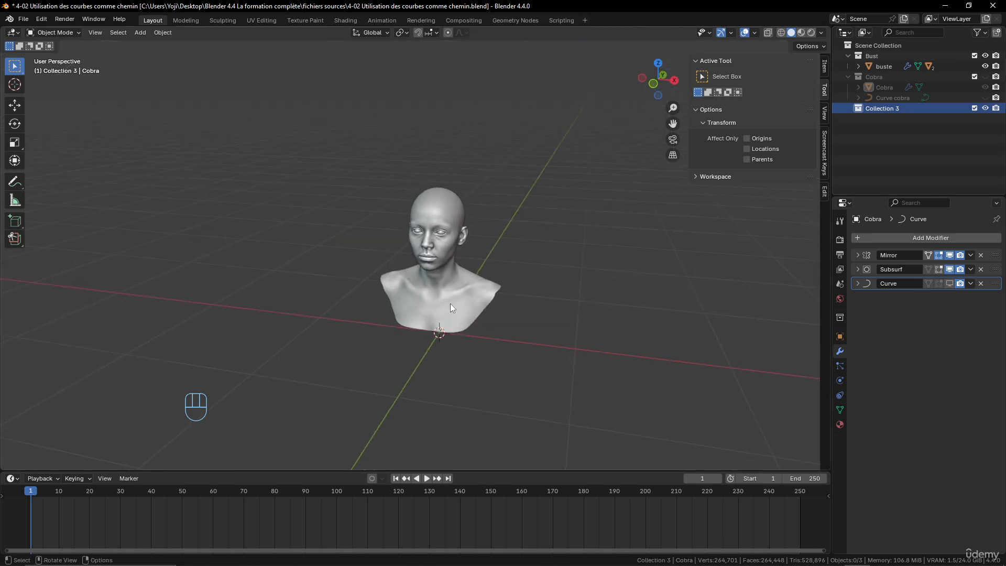
left_click(985, 56)
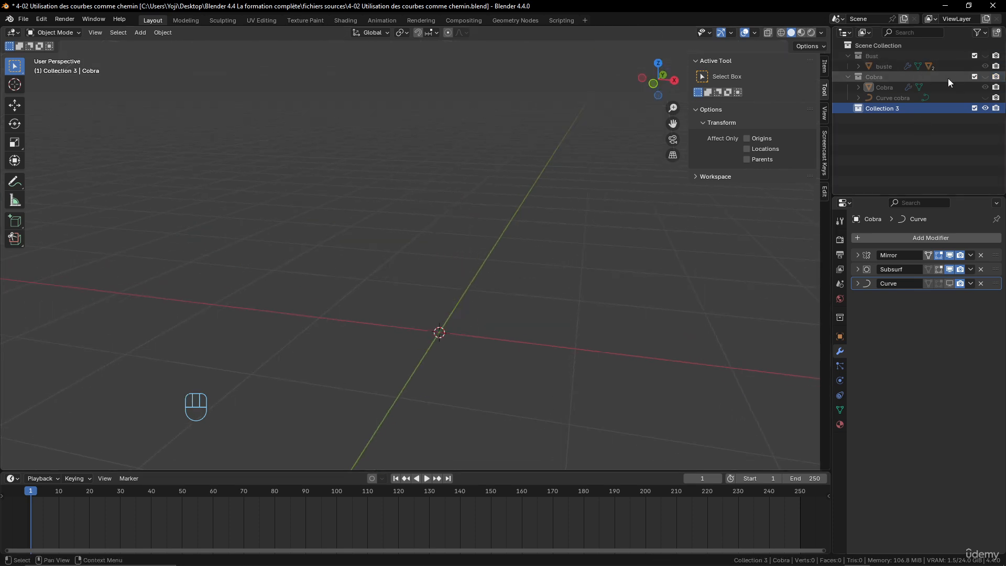
left_click(985, 77)
scroll(631, 257, "down", 4)
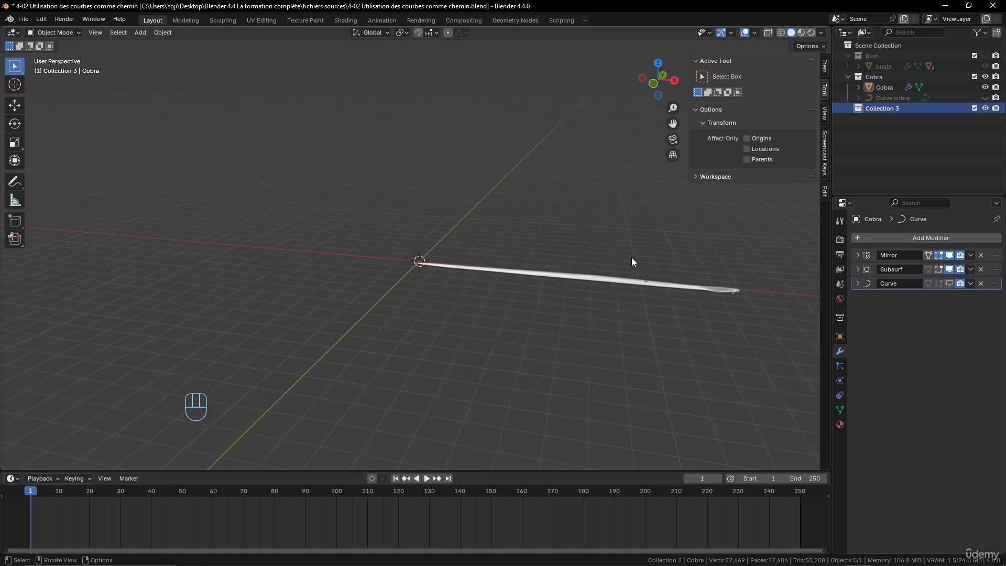
middle_click_drag(647, 250, 545, 295)
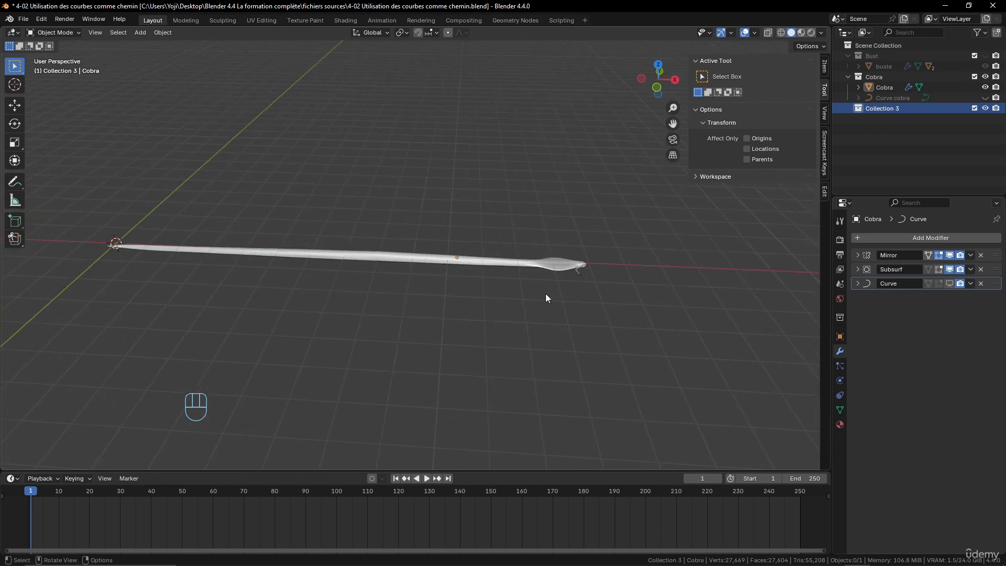
left_click(985, 77)
scroll(381, 320, "down", 10)
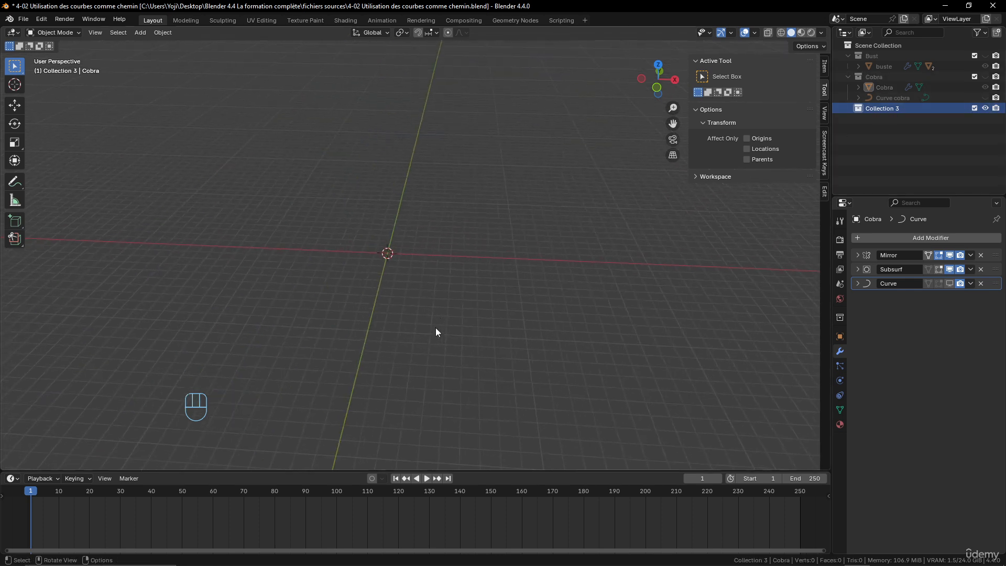
- Add a 2 m cube at the world origin in Collection 3
scroll(433, 326, "up", 3)
middle_click_drag(432, 325, 420, 326)
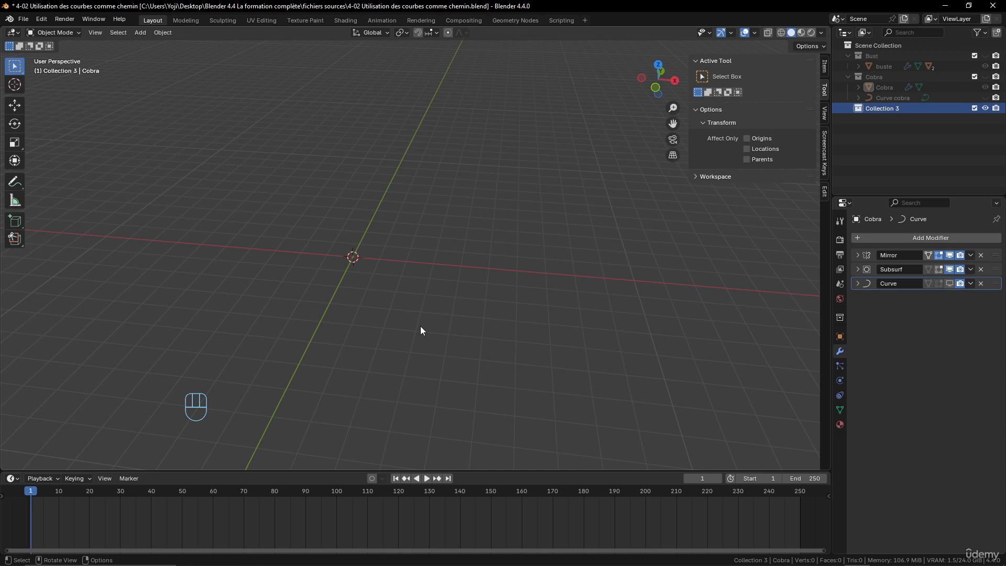
key("shift+a")
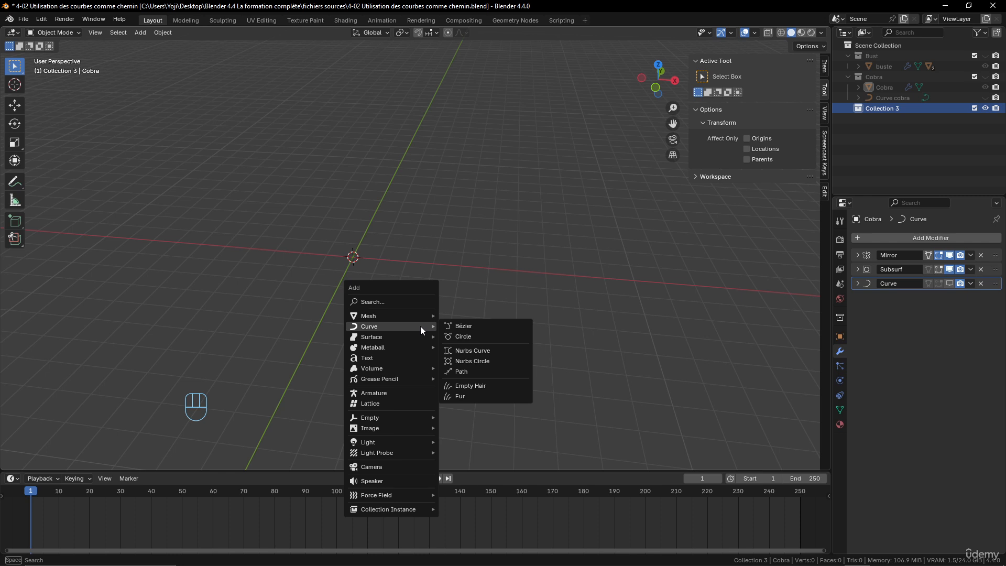
mouse_move(420, 319)
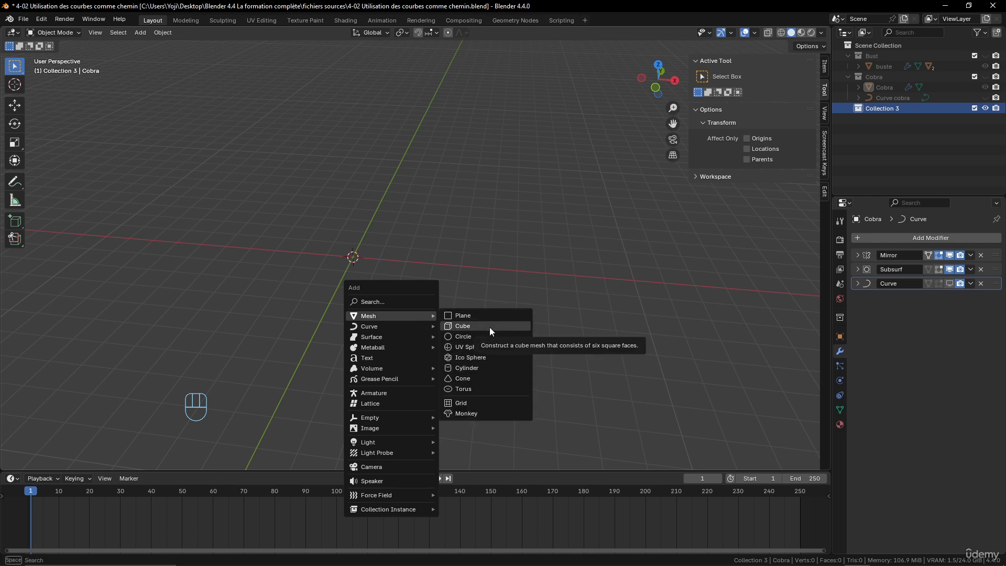
left_click(490, 327)
scroll(404, 315, "up", 1)
middle_click_drag(403, 307, 466, 294, "shift")
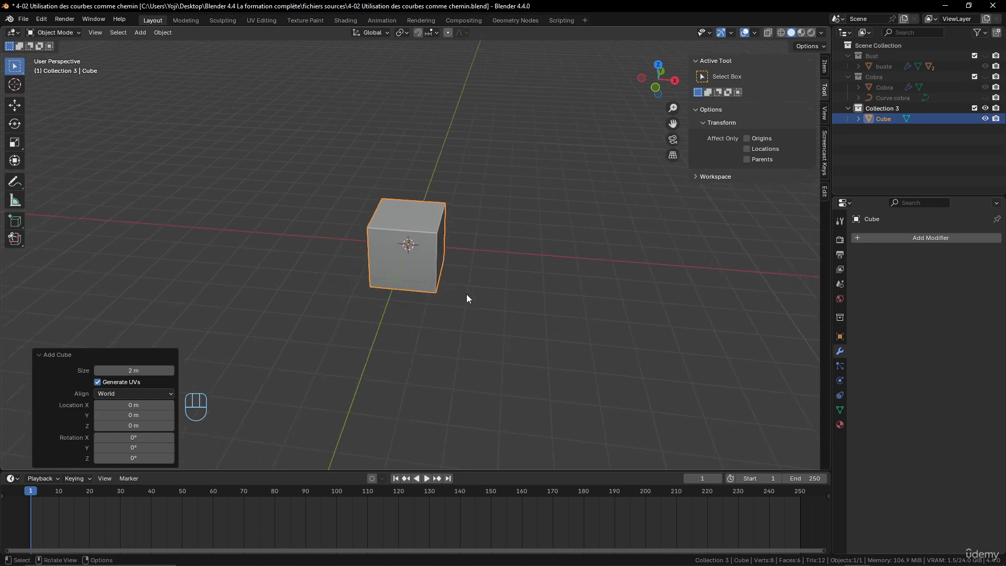
- In Edit Mode, stretch the cube along X into a long bar, scaling it by about 5 and again by about 4.25
key("Tab")
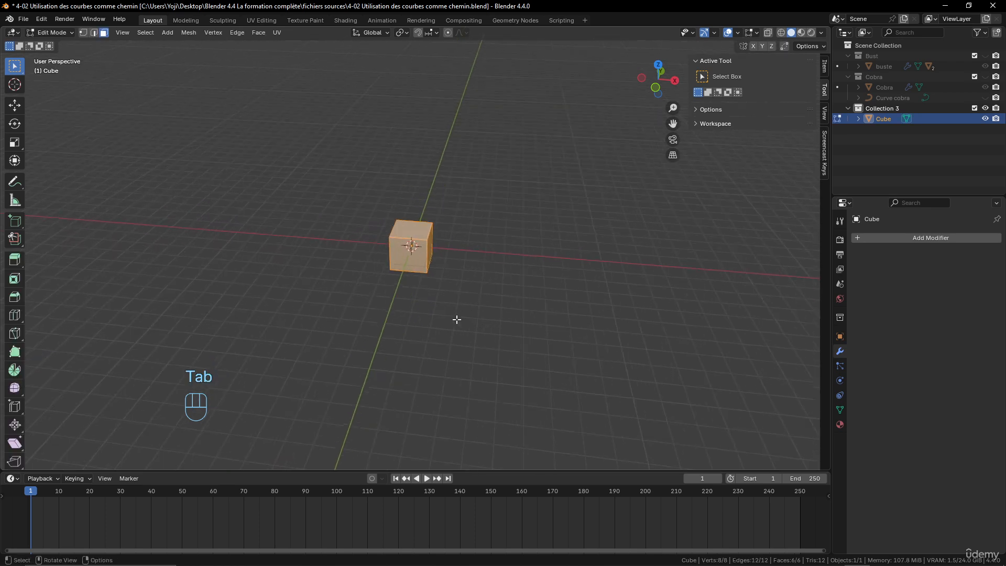
key("s")
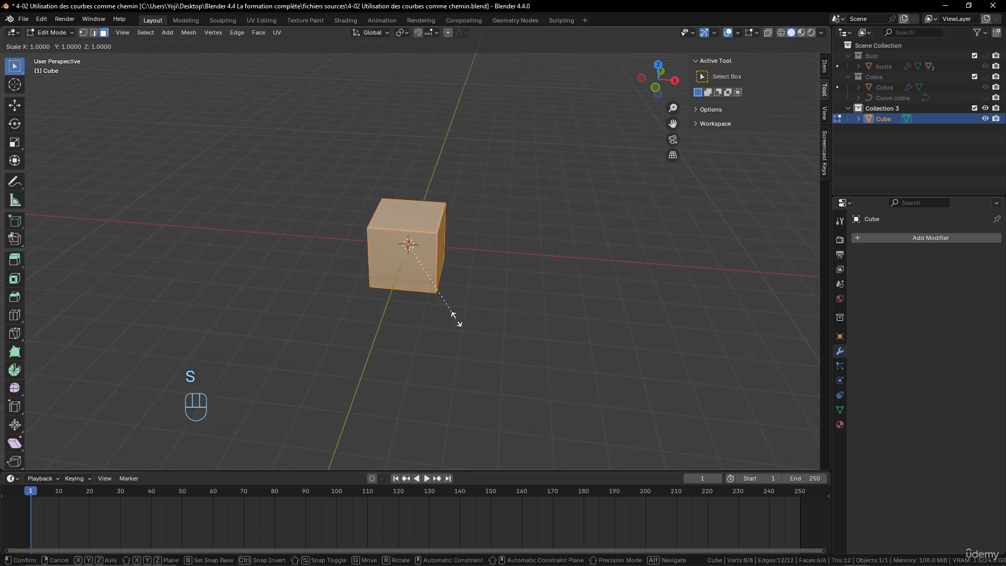
key("x")
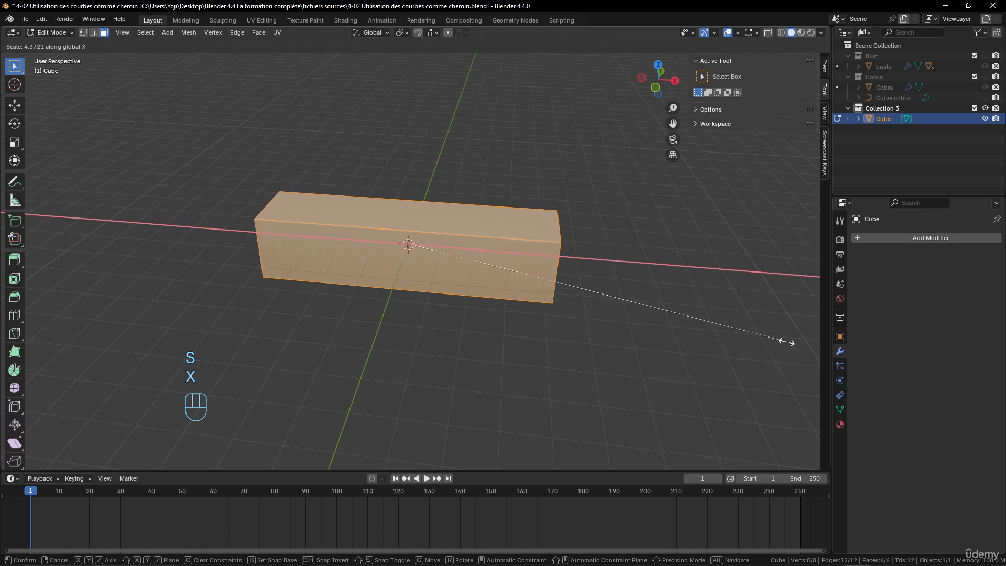
left_click(806, 344)
scroll(365, 257, "down", 3)
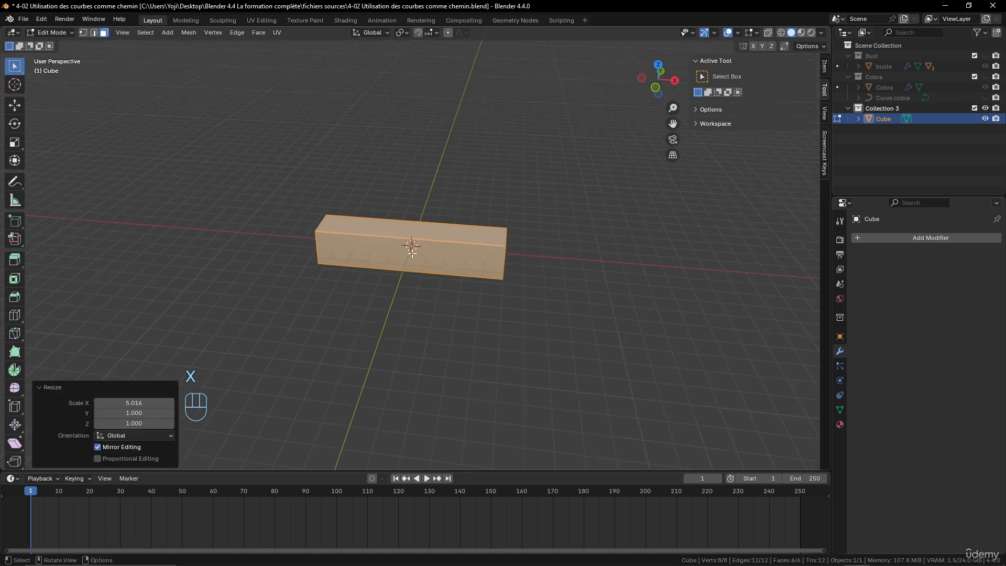
middle_click_drag(394, 239, 406, 282)
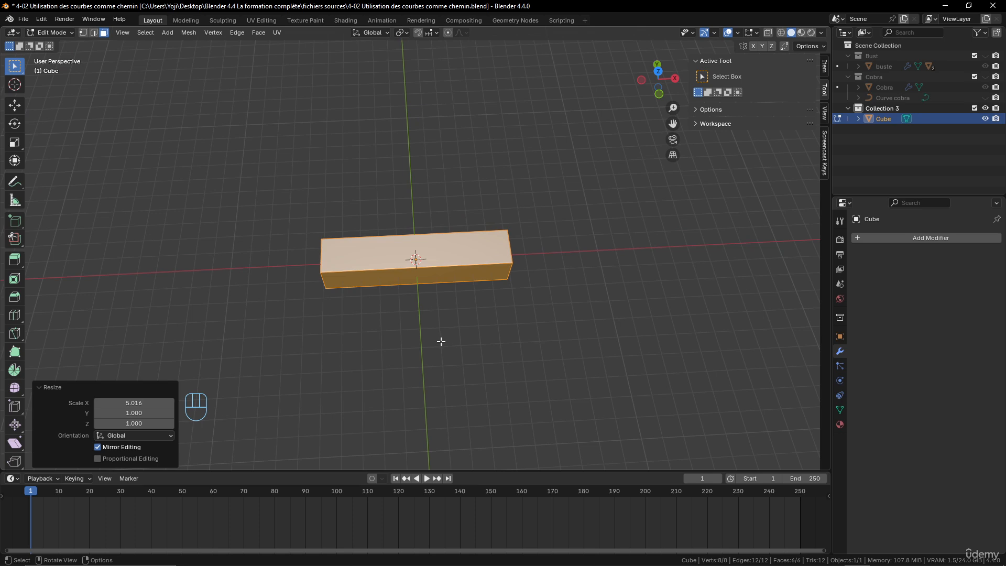
key("s")
key("x")
left_click(500, 263)
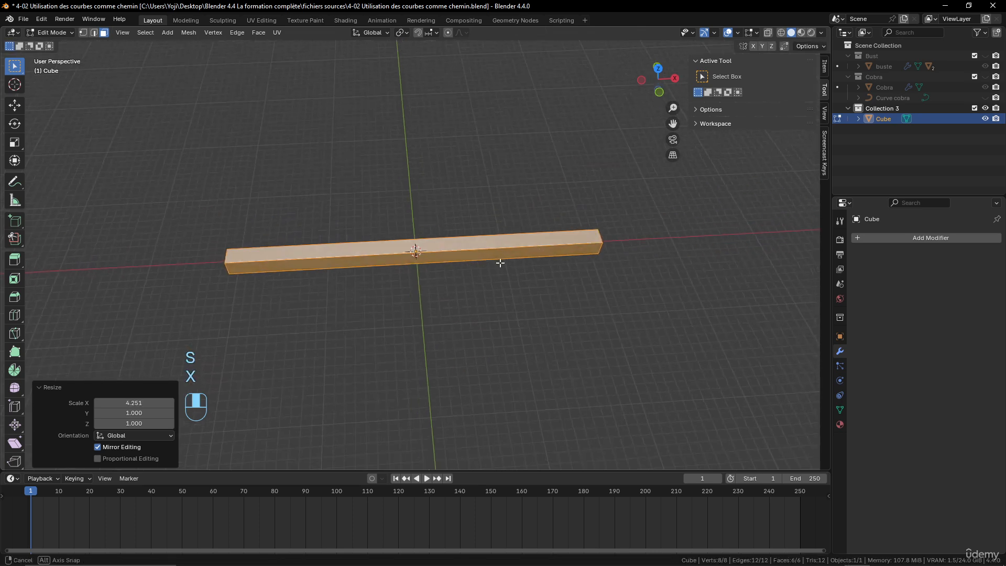
- Divide the bar along its length with 101 evenly spaced loop cuts and return to Object Mode
middle_click_drag(500, 263, 463, 259)
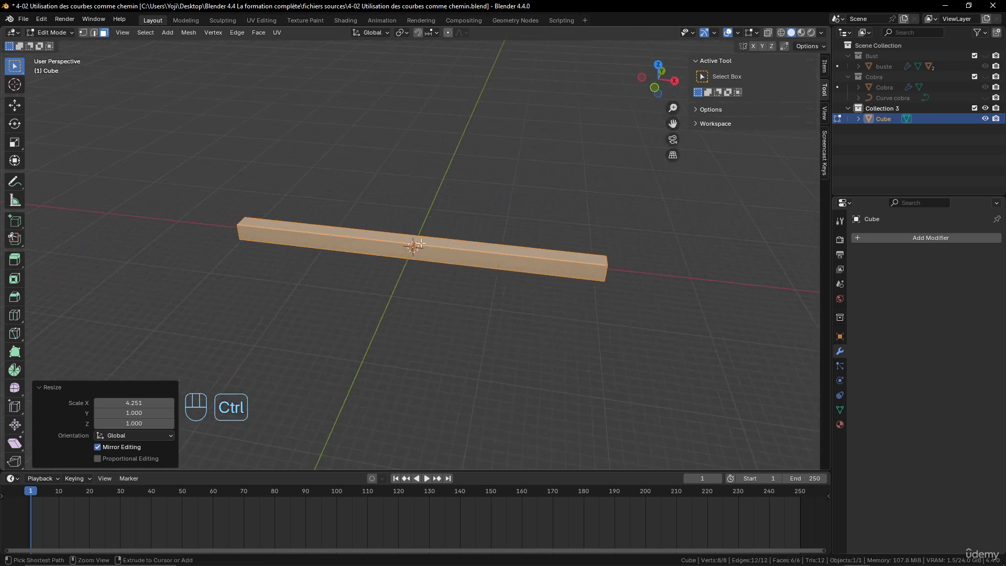
key("ctrl+r")
scroll(421, 244, "up", 11)
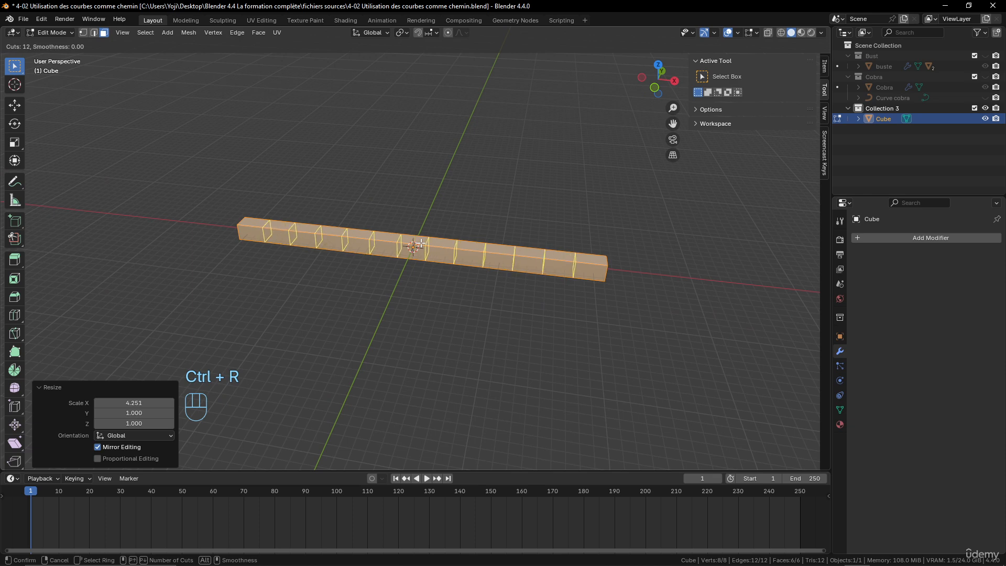
scroll(420, 244, "up", 20)
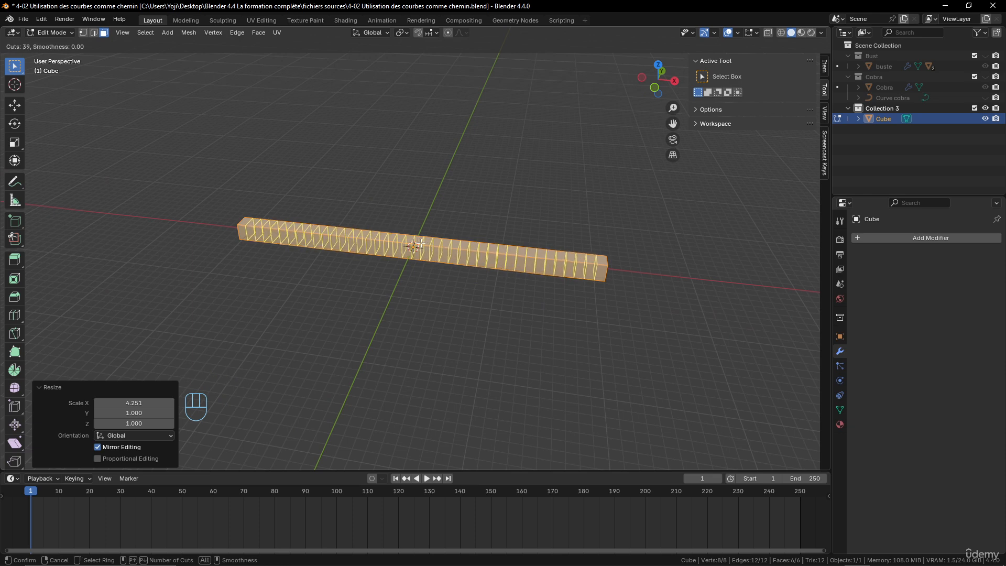
scroll(421, 244, "up", 20)
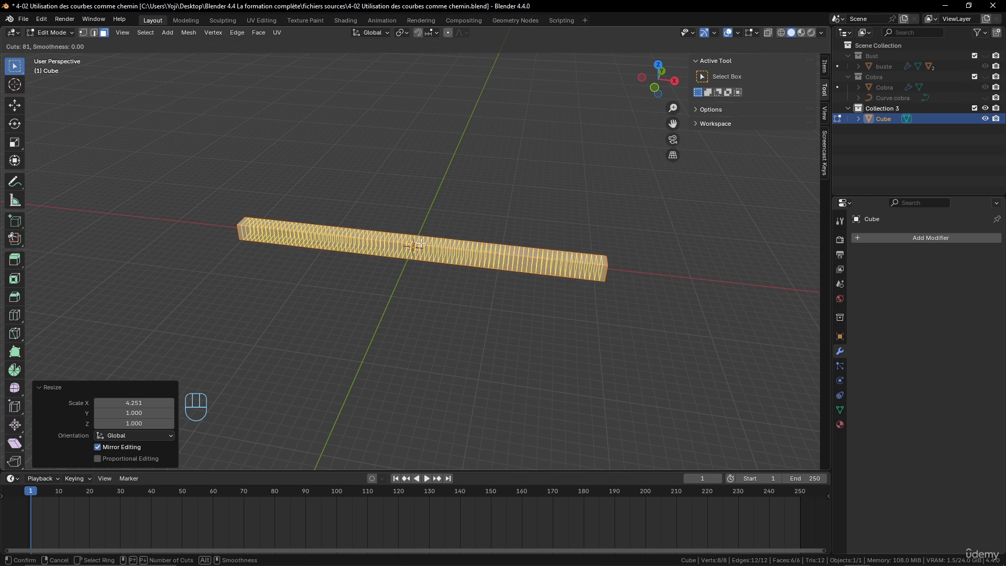
scroll(420, 243, "up", 20)
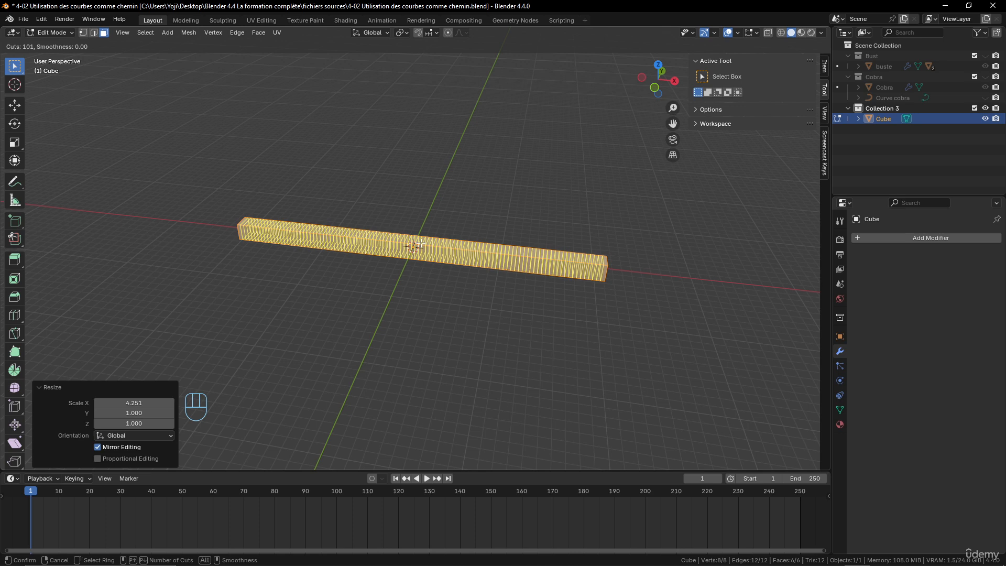
left_click(420, 243)
right_click(416, 242)
middle_click_drag(579, 346, 519, 261)
scroll(483, 236, "up", 1)
scroll(335, 224, "down", 4)
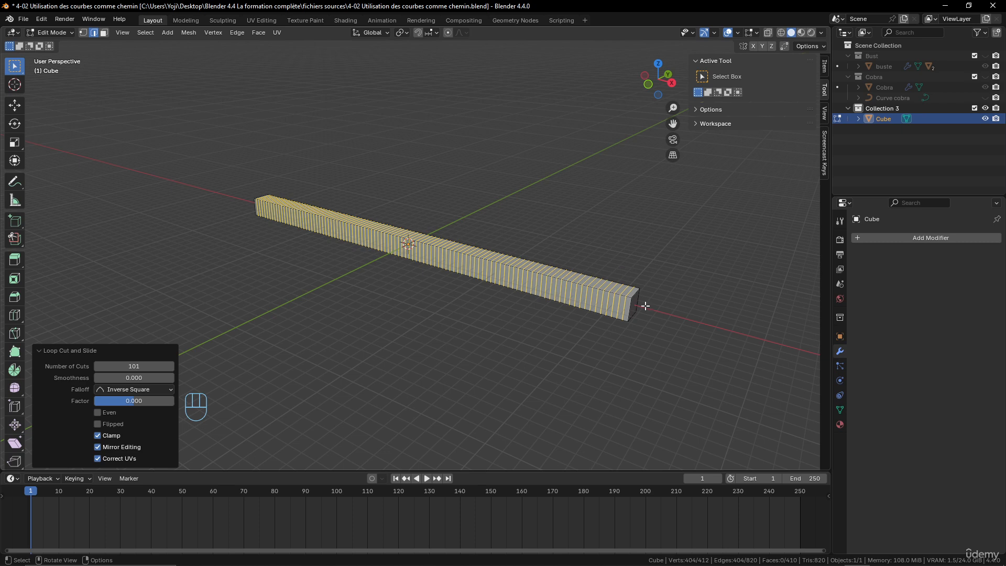
middle_click_drag(407, 306, 464, 289)
key("Tab")
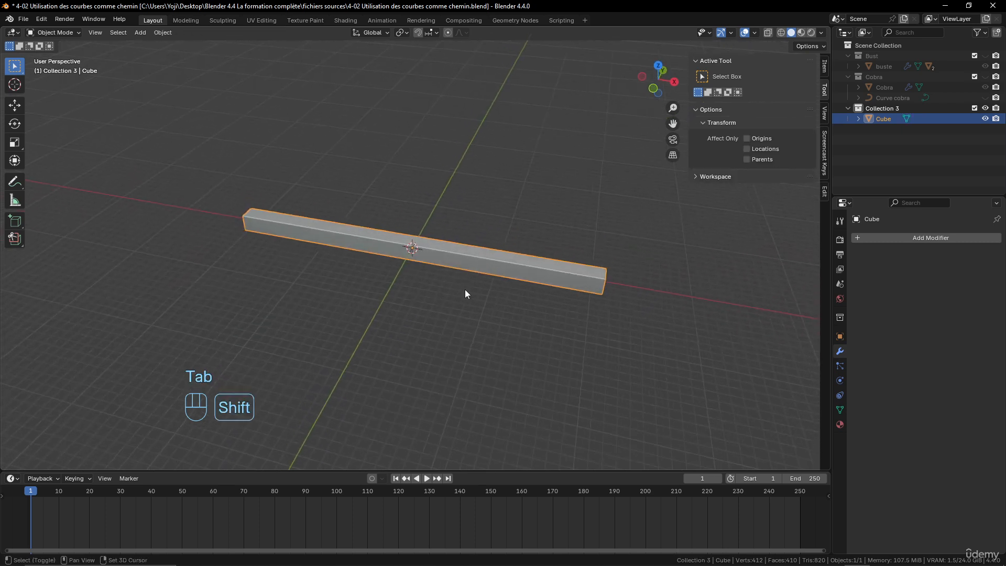
- Add a Bézier curve with a 1 m radius at the origin and hide the cube in the viewport
key("shift+a")
mouse_move(458, 302)
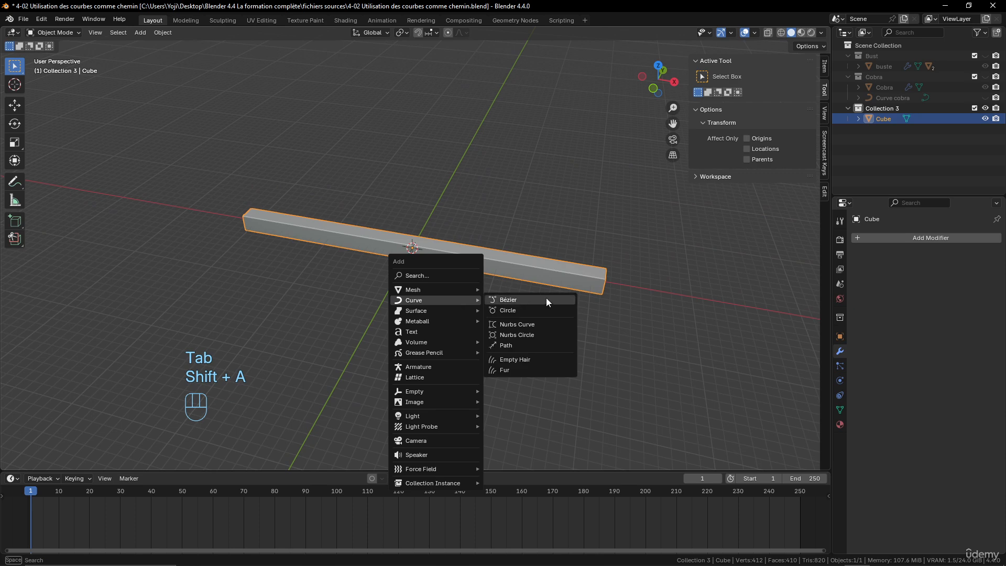
left_click(545, 298)
middle_click_drag(438, 275, 497, 227)
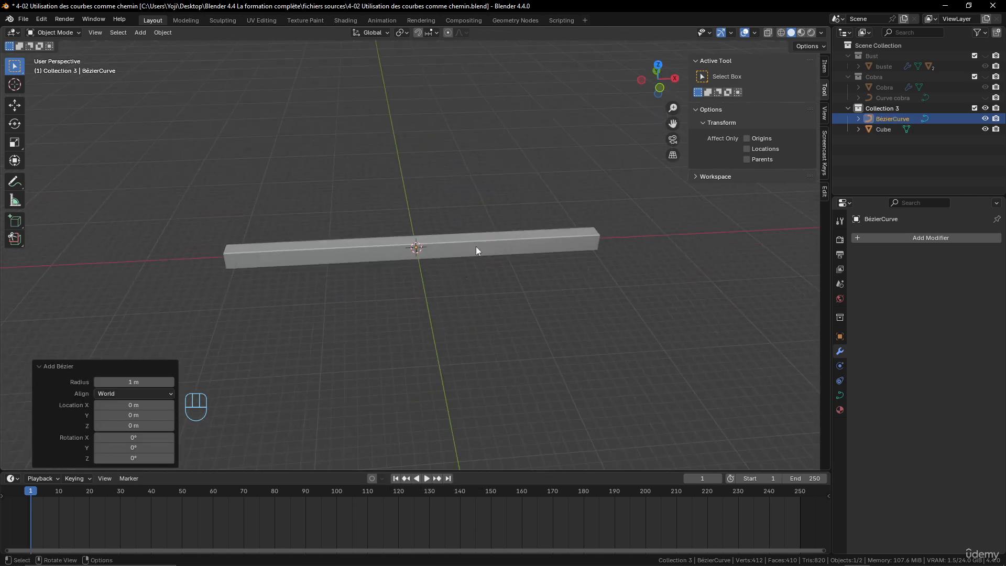
left_click(985, 129)
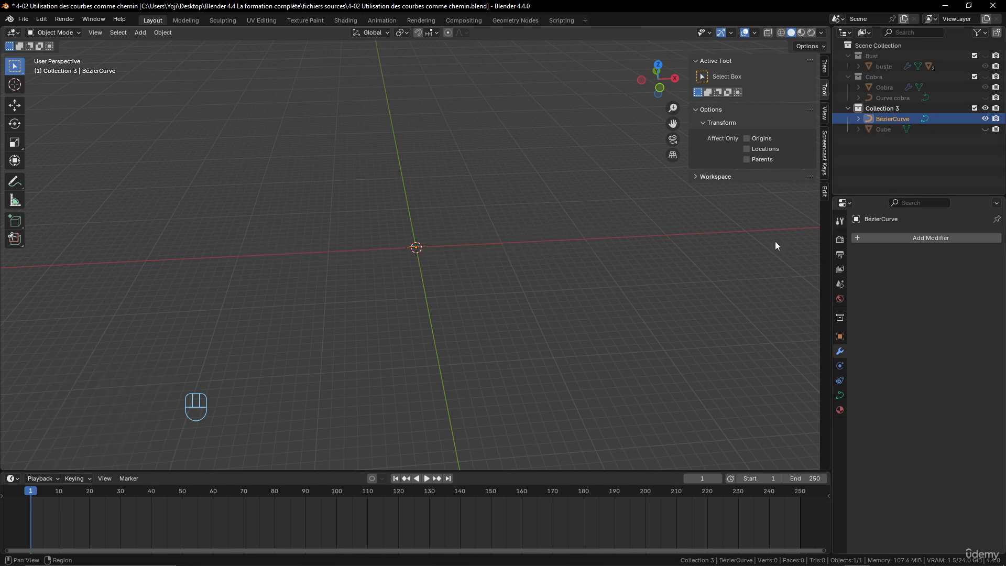
middle_click_drag(550, 294, 461, 309)
scroll(461, 306, "up", 2)
left_click(407, 250)
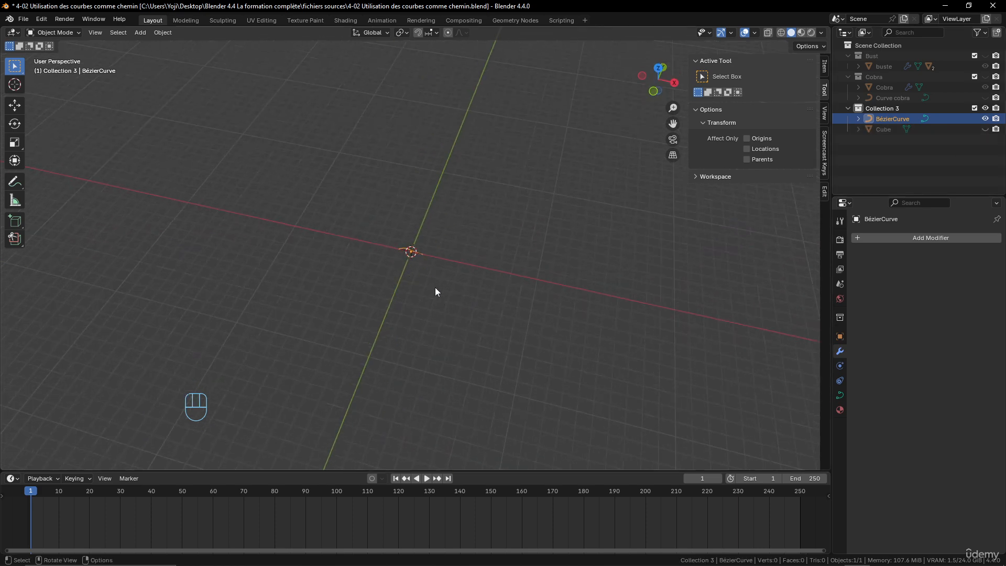
- In Edit Mode, enlarge the whole Bézier curve by about 4 times and scale it up a little more
key("Tab")
mouse_move(436, 298)
middle_mouse_down()
mouse_move(461, 302)
mouse_move(426, 309)
mouse_move(449, 304)
middle_mouse_up()
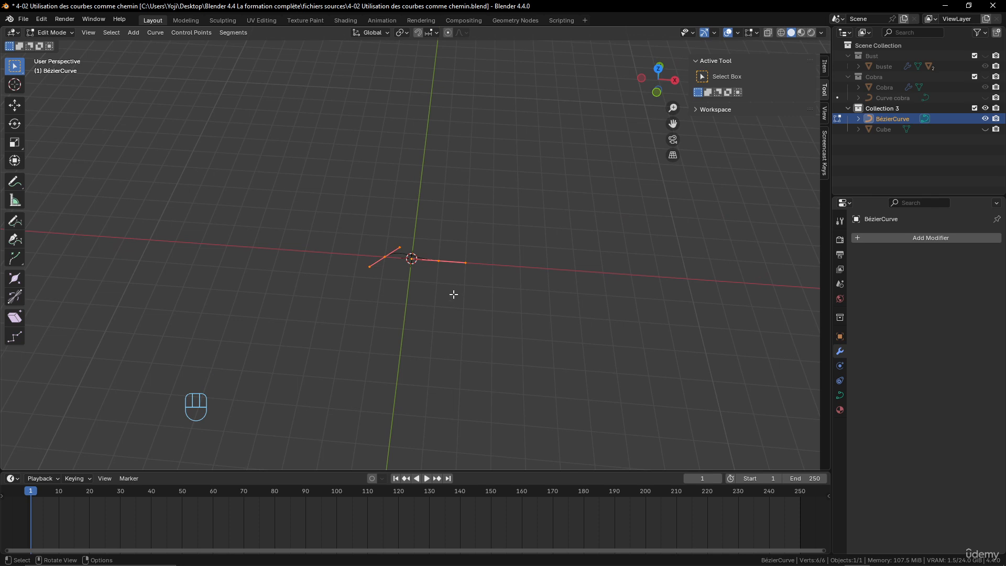
key("s")
left_click(623, 359)
key("s")
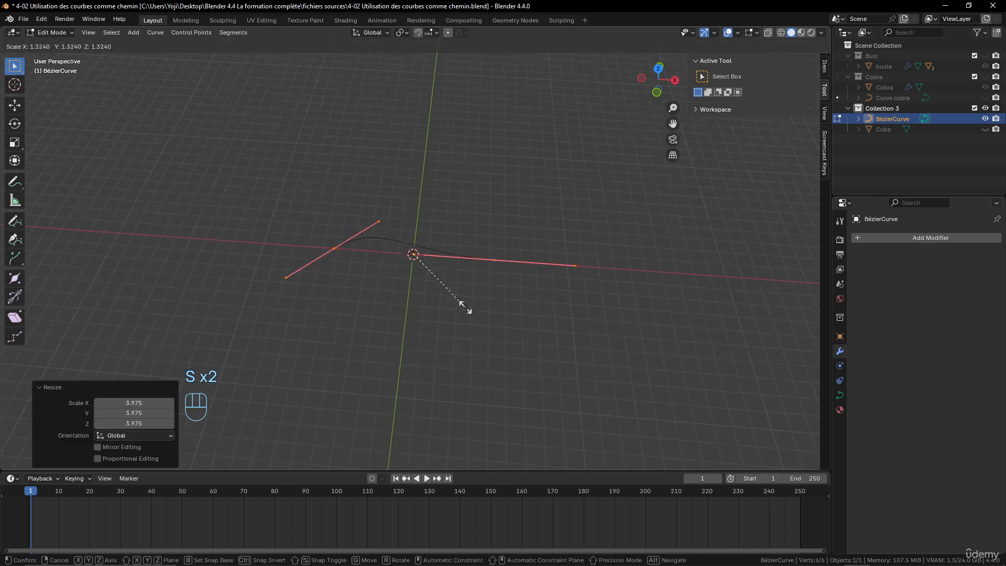
left_click(492, 322)
- Extrude four new control points from the curve's end along positive X, alternating sides to form a wave
left_click(536, 260)
scroll(506, 303, "down", 3)
middle_click_drag(505, 303, 498, 332)
key("e")
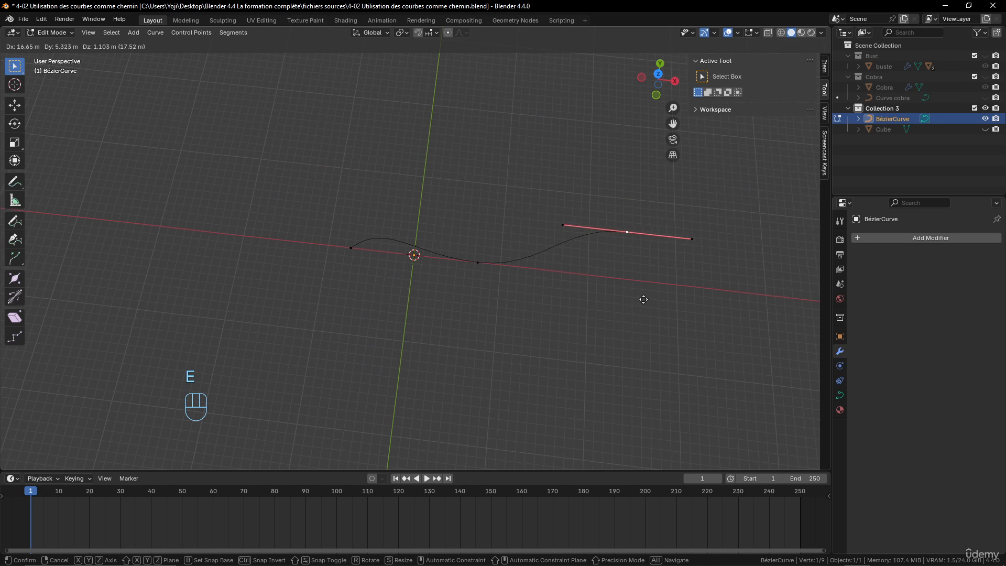
left_click(620, 294)
key("e")
left_click(707, 339)
key("e")
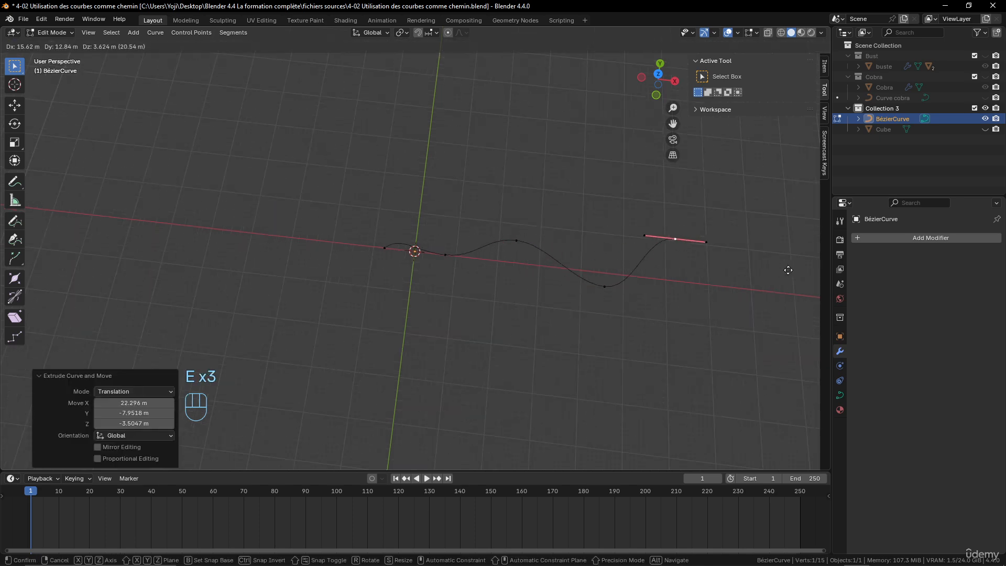
key("e")
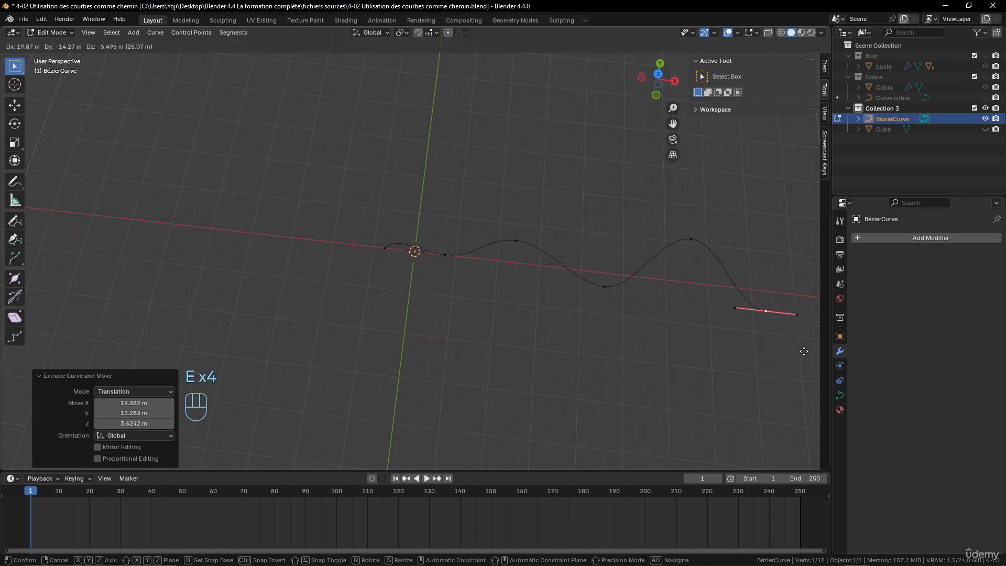
left_click(803, 350)
- Lower the control point in the wave's large dip, raise the last crest's point, and return to Object Mode
middle_click_drag(803, 350, 678, 246)
left_click(602, 265)
middle_click_drag(619, 274, 647, 258)
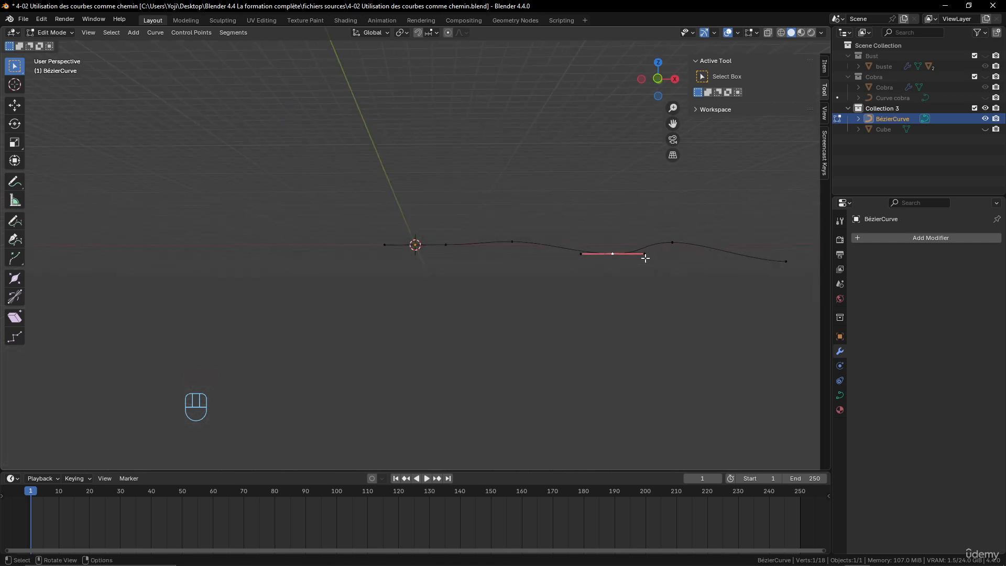
key("g")
left_click(638, 273)
left_click(673, 242)
key("g")
left_click(674, 221)
middle_click_drag(674, 221, 551, 334)
key("Tab")
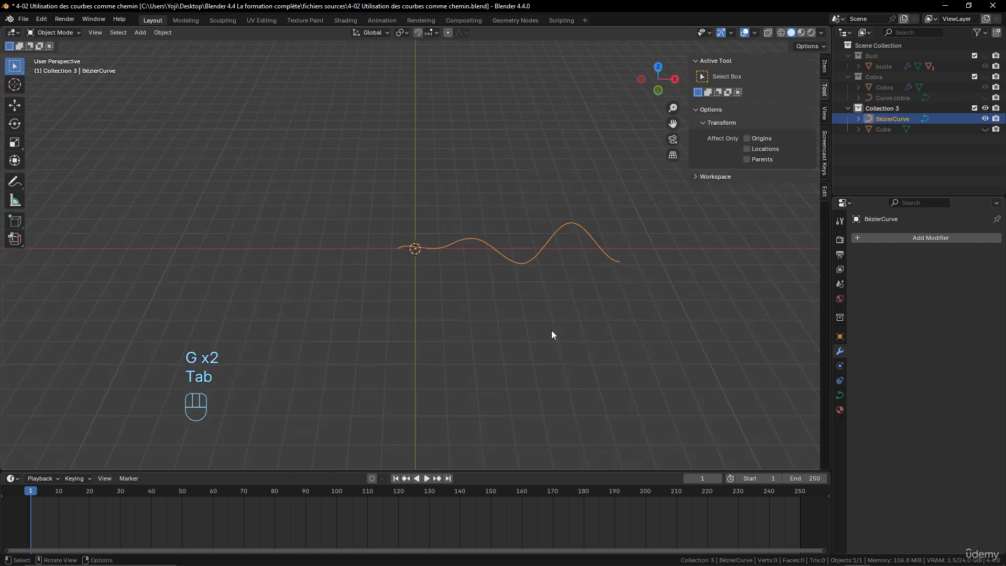
- Unhide the cube bar in the viewport so that it shows together with the wavy Bézier curve
left_click(984, 128)
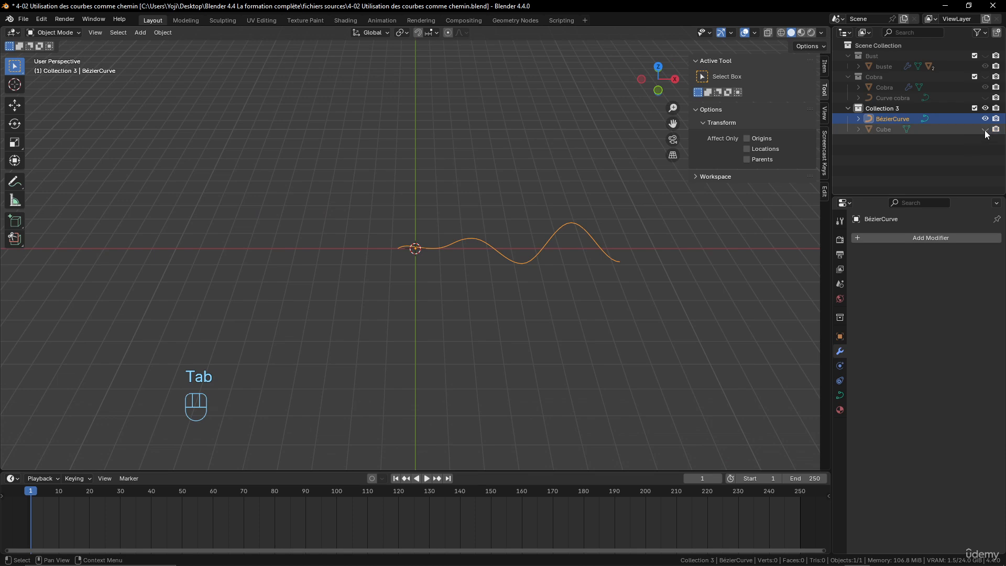
scroll(468, 263, "up", 4)
left_click(468, 251)
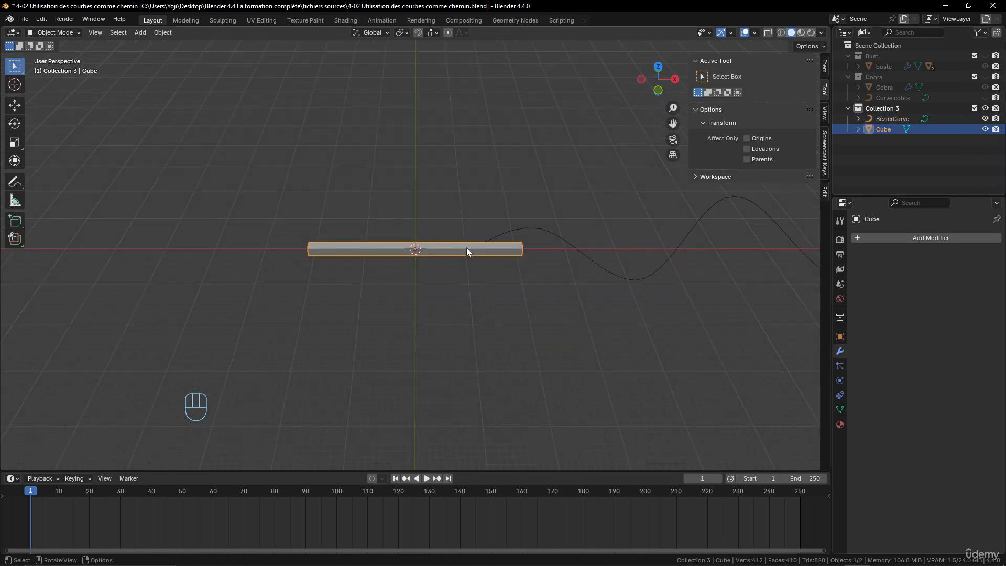
left_click(536, 229)
scroll(547, 246, "down", 4)
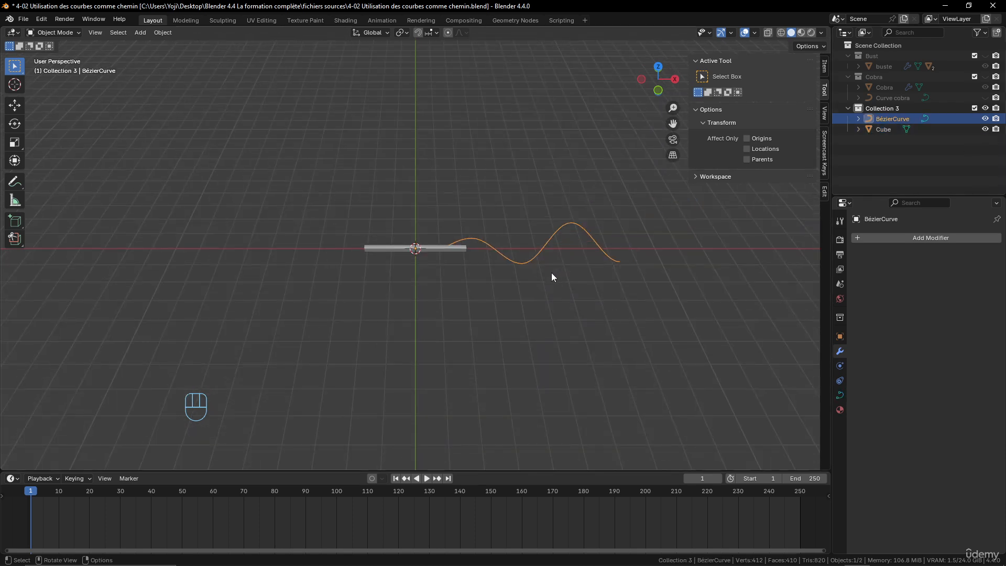
middle_click_drag(551, 272, 469, 291, "shift")
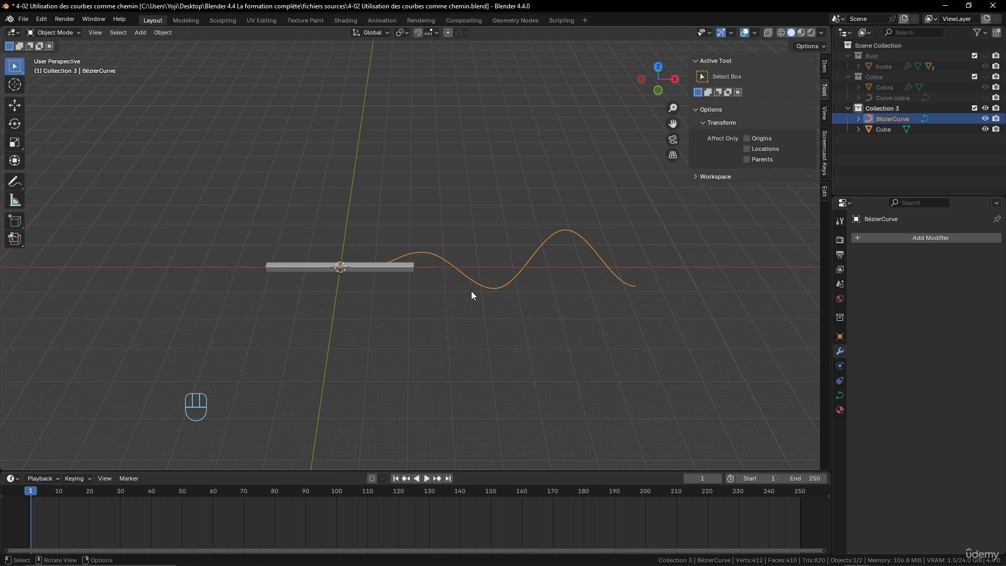
- Add a Curve deform modifier to the bar, using BézierCurve as its curve object
left_click(403, 266)
left_click(890, 241)
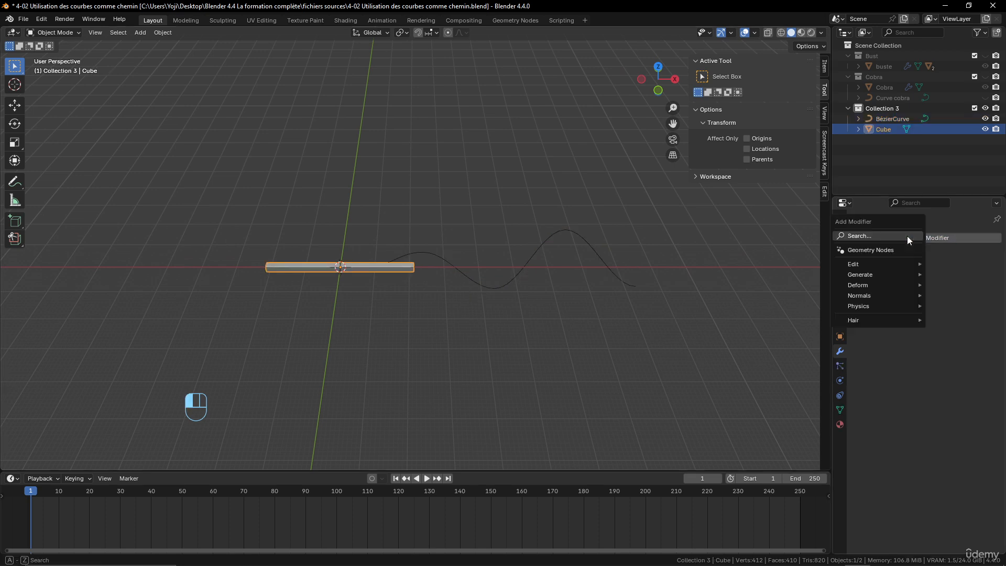
mouse_move(890, 278)
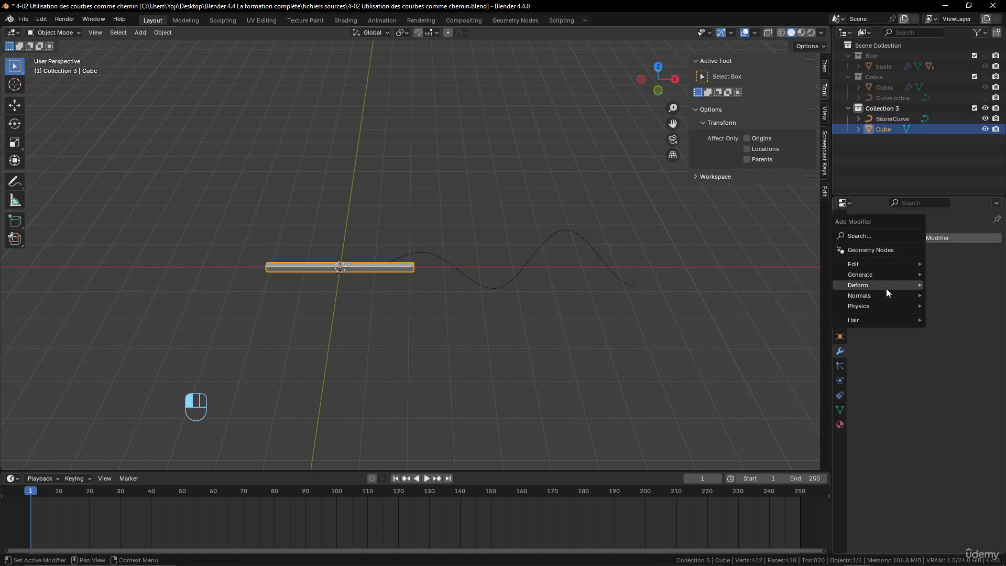
left_click(801, 306)
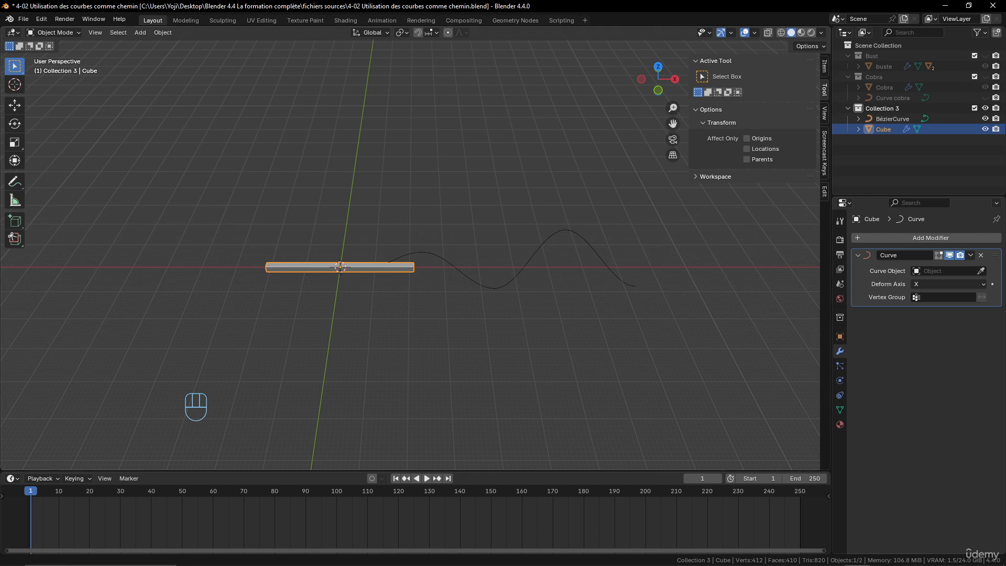
left_click(980, 271)
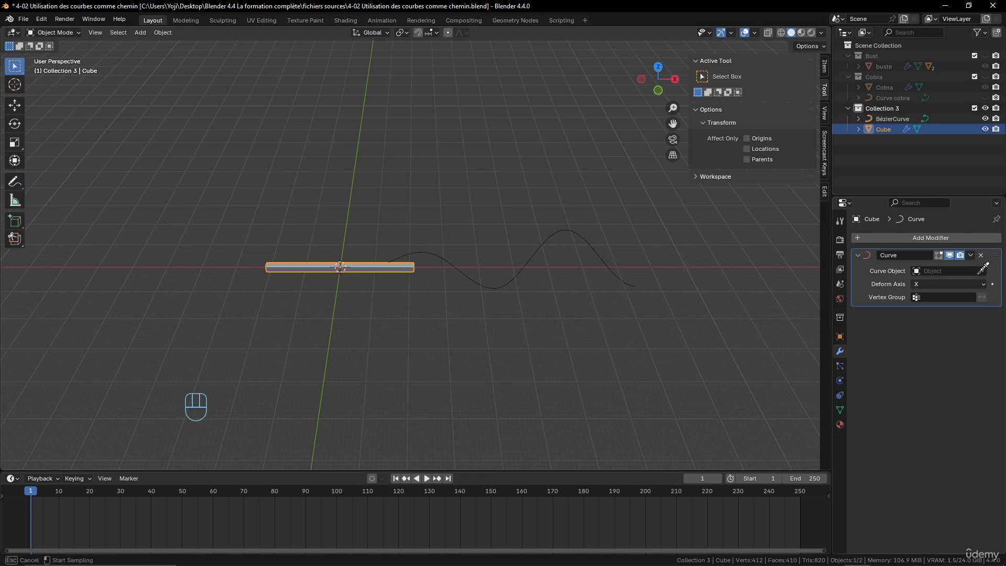
left_click(569, 229)
scroll(445, 294, "up", 3)
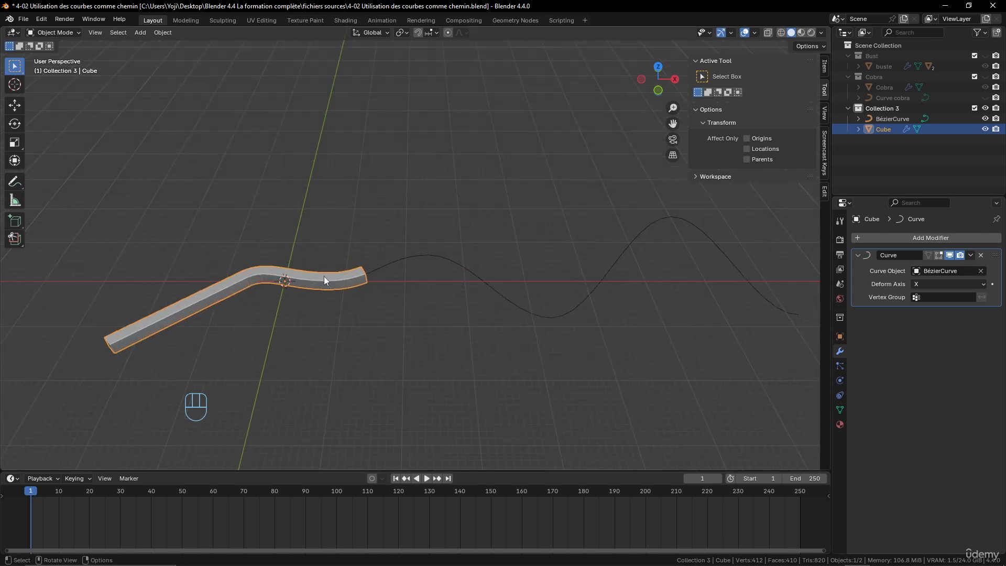
scroll(419, 306, "down", 1)
scroll(423, 313, "down", 3)
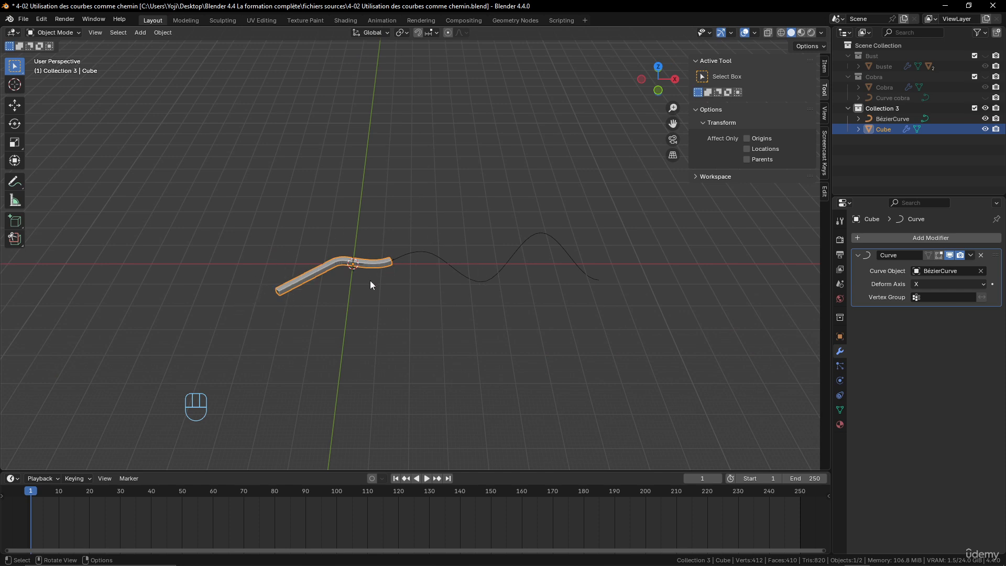
- Move the bar about 49.1 m along the global X axis so it slides along the curve
key("g")
key("x")
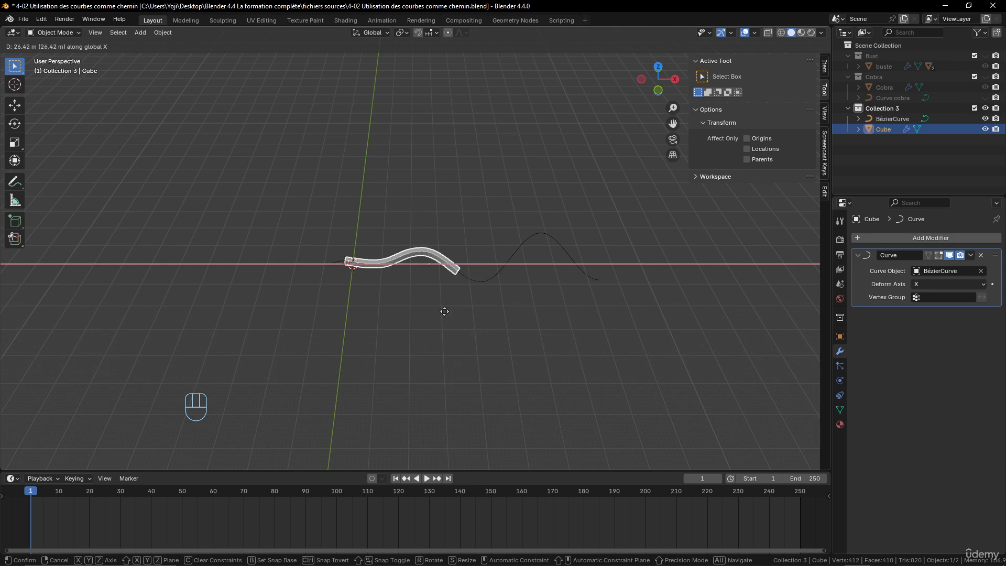
left_click(511, 344)
middle_click_drag(545, 344, 472, 303)
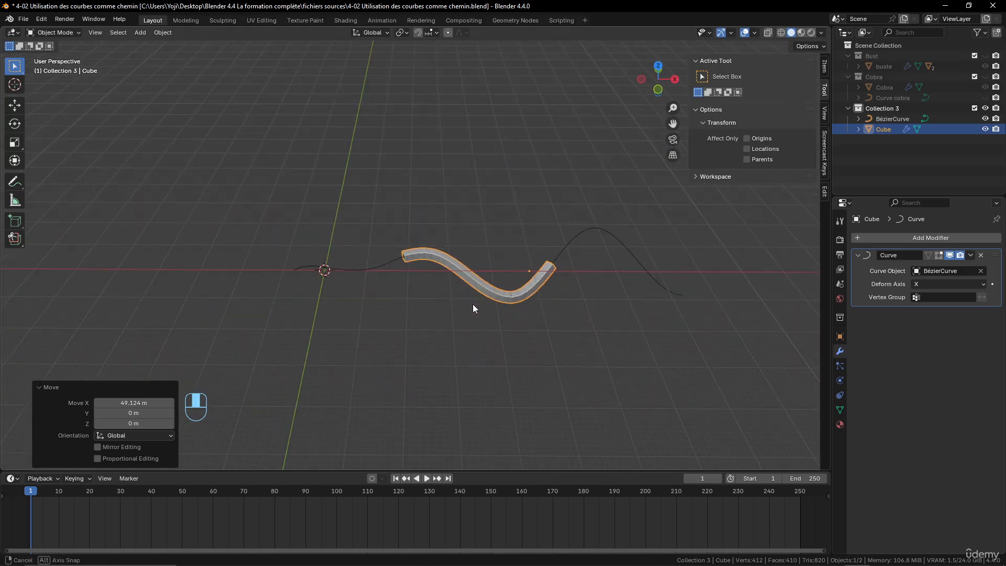
- Try scaling the bar along the global X axis to stretch it along the curve
key("s")
key("x")
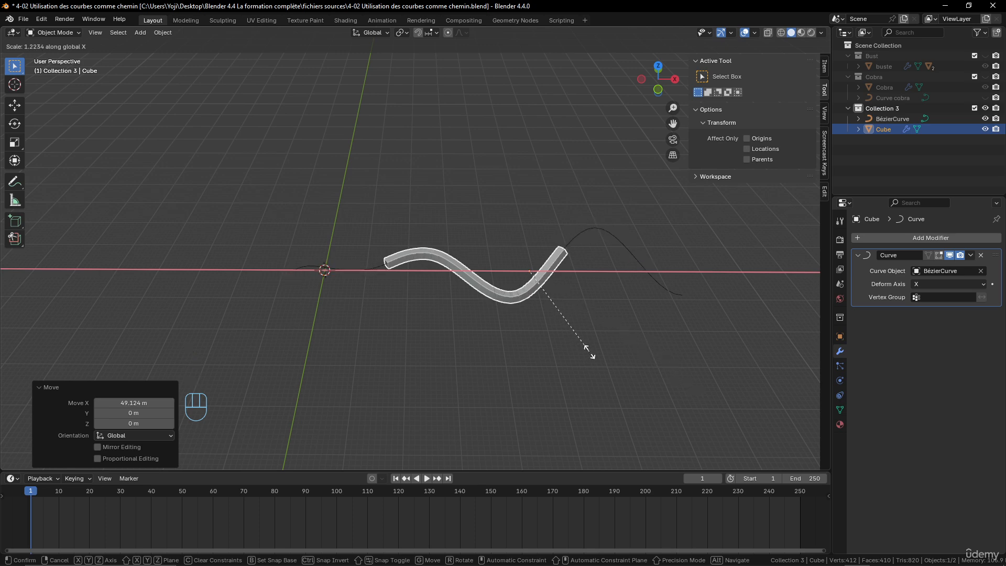
right_click(591, 350)
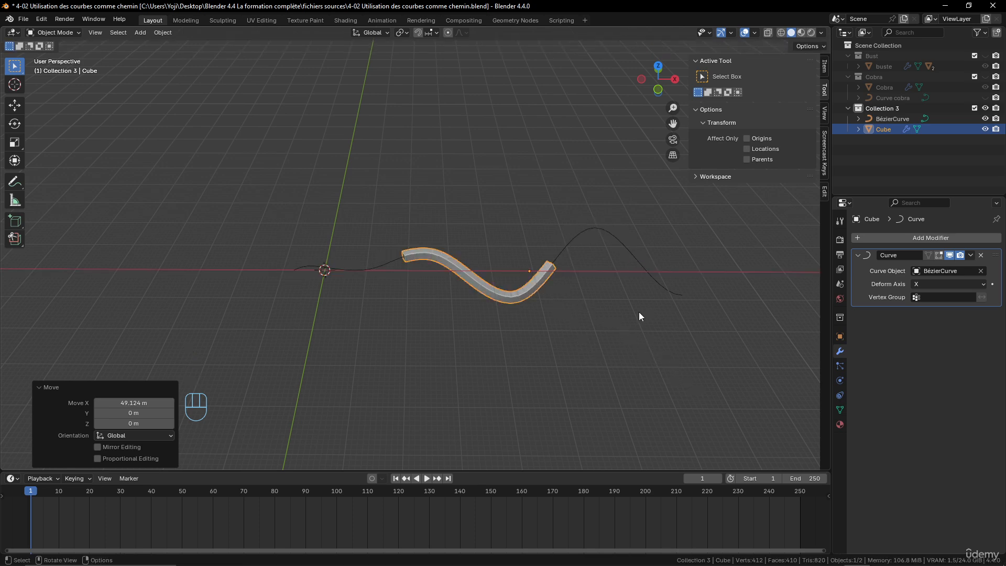
middle_click_drag(639, 312, 485, 268)
scroll(485, 269, "up", 2)
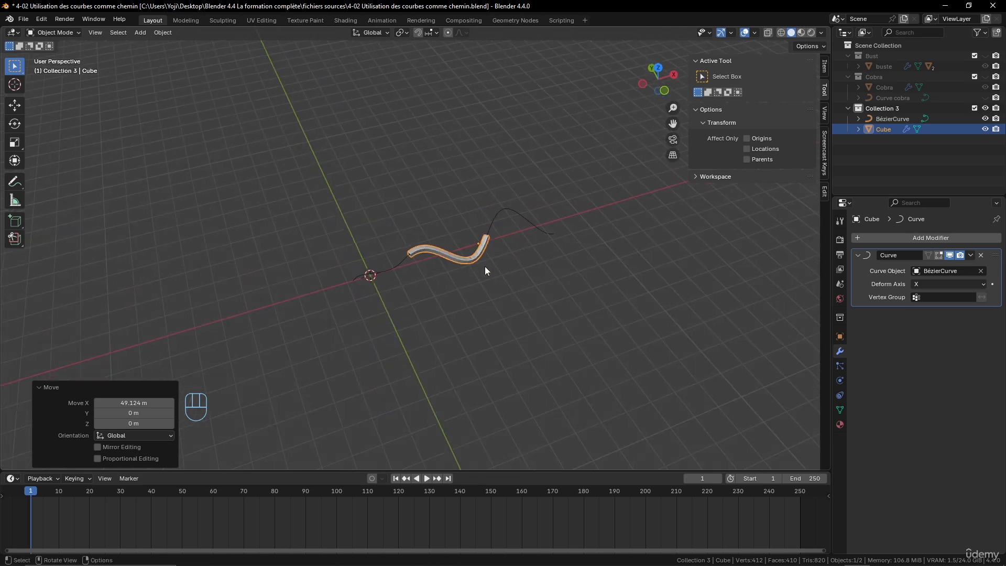
- Undo the bar's move along X and remove its Curve modifier
key("ctrl+z")
key("ctrl+z")
key("ctrl+z")
key("ctrl+z")
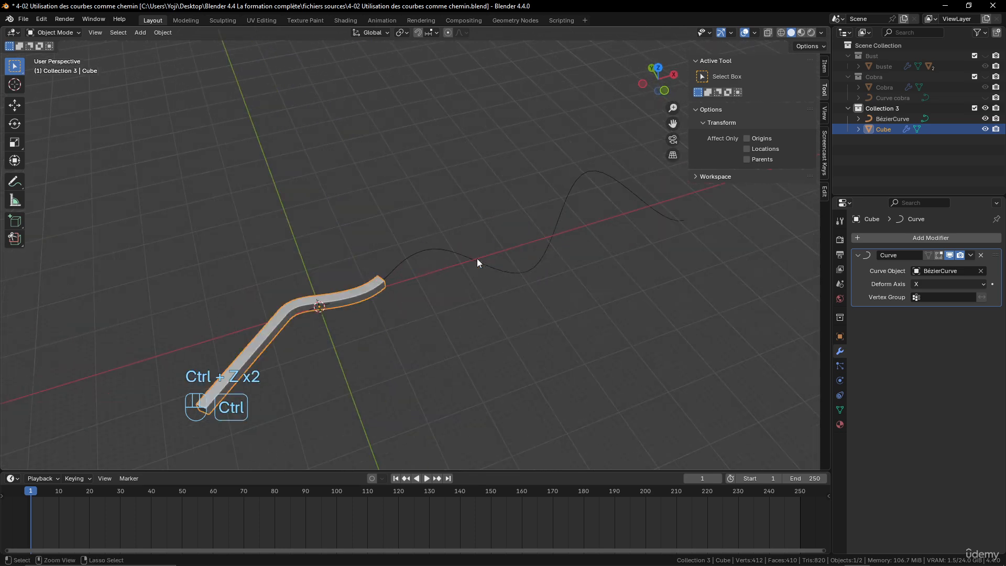
left_click(980, 255)
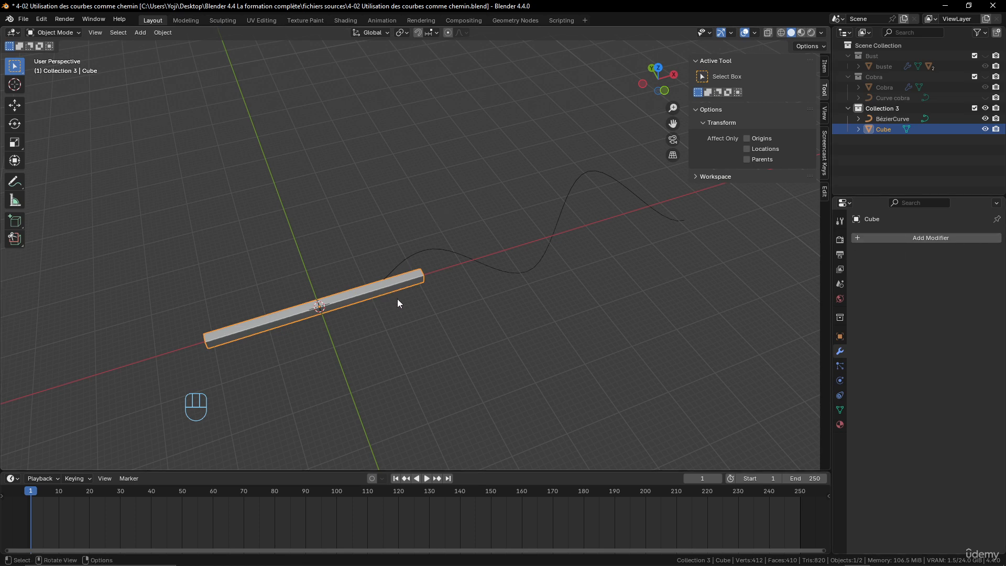
- Parent the bar to the Bézier curve with the Curve Deform option
middle_click_drag(450, 258, 382, 281)
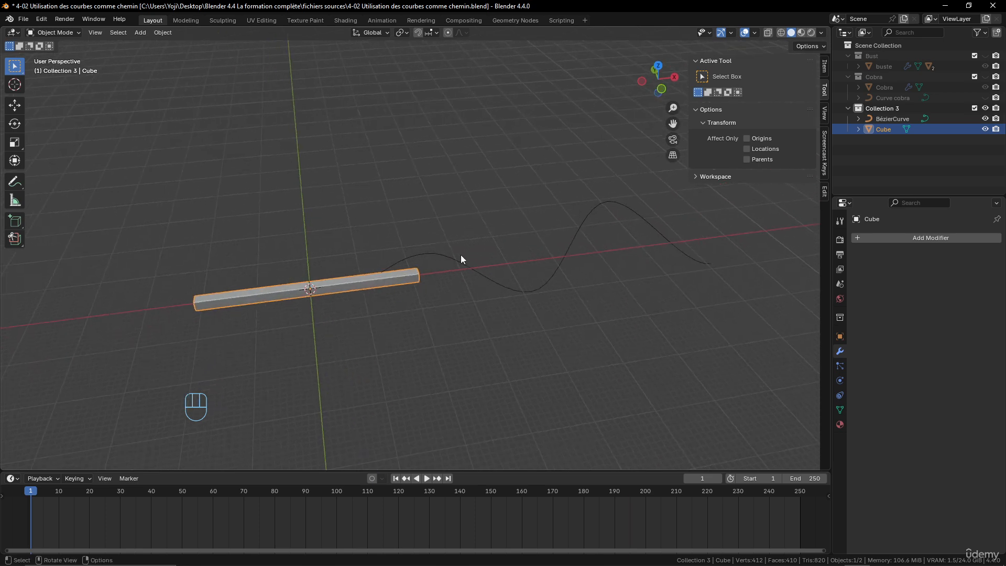
left_click(446, 258, "shift")
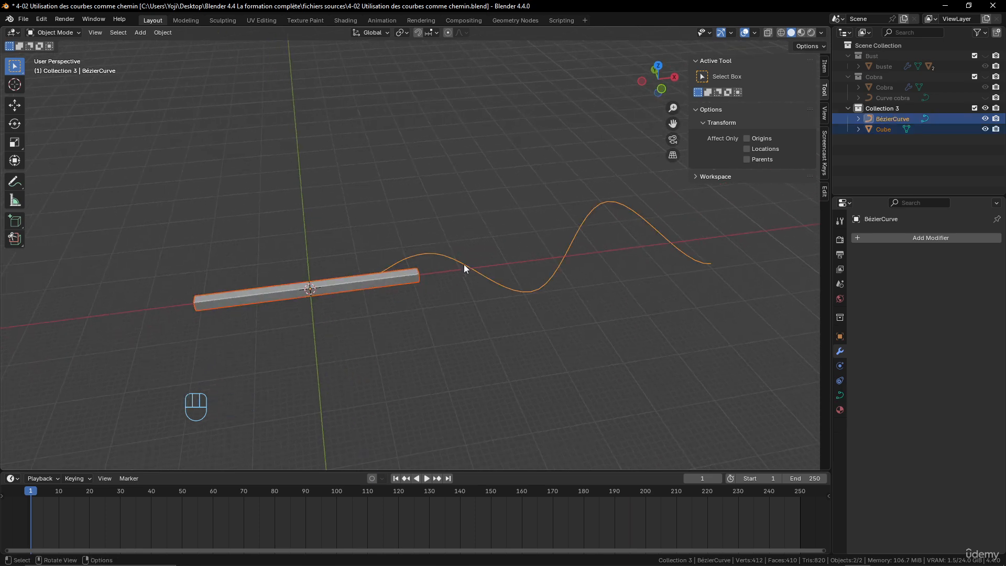
key("ctrl")
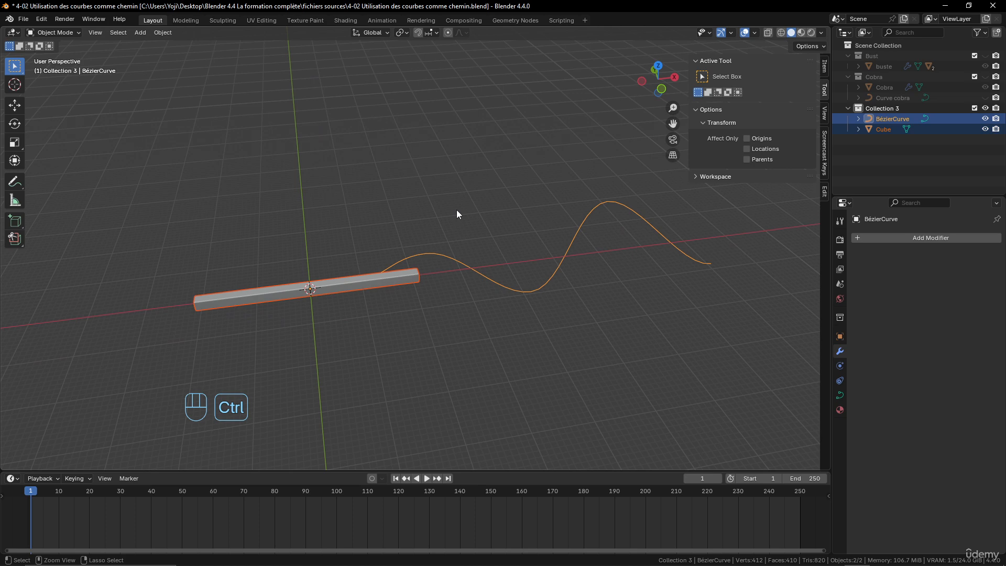
key("ctrl+p")
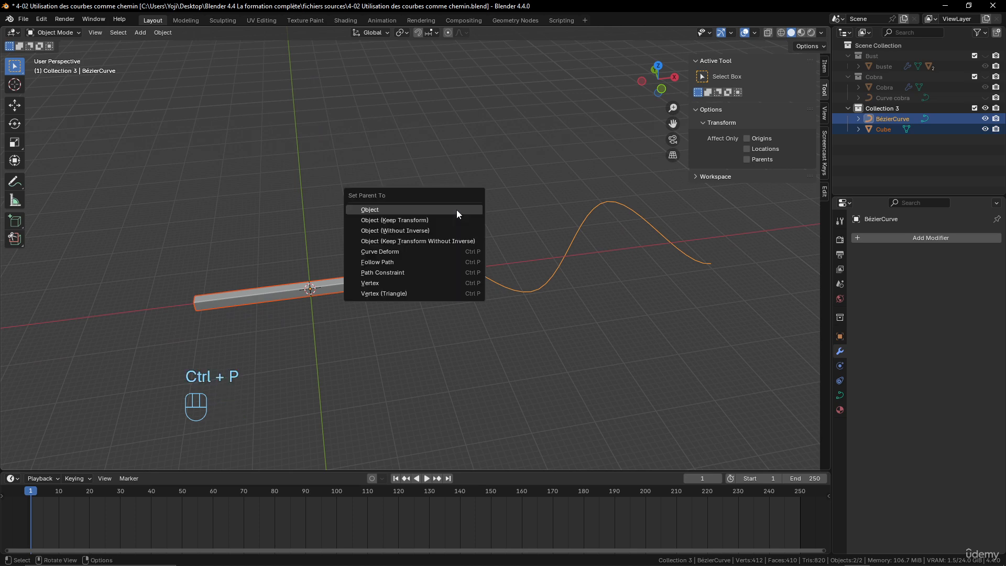
left_click(411, 253)
- Try moving the parented bar along the global X axis to preview how it deforms along the curve
left_click(338, 290)
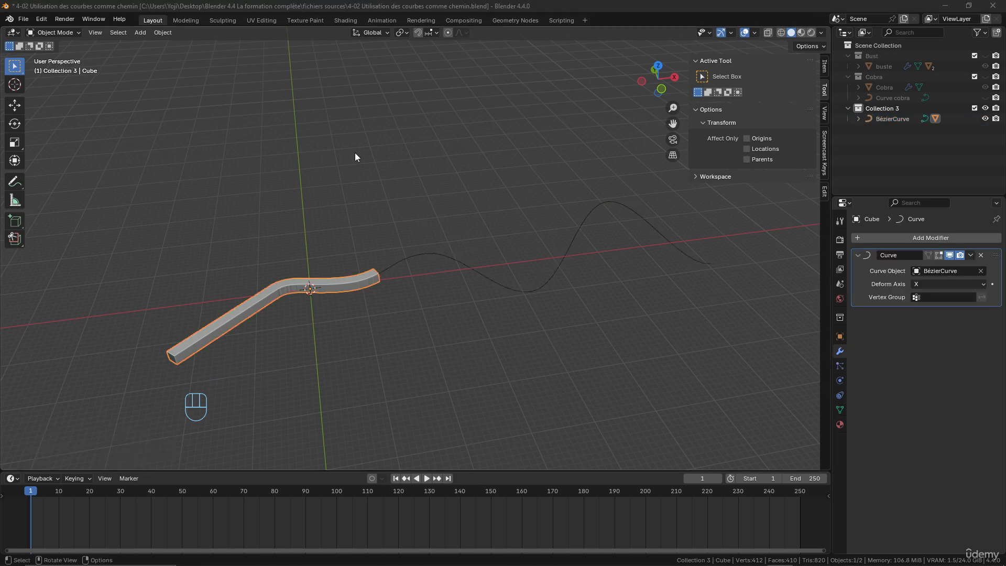
key("g")
key("x")
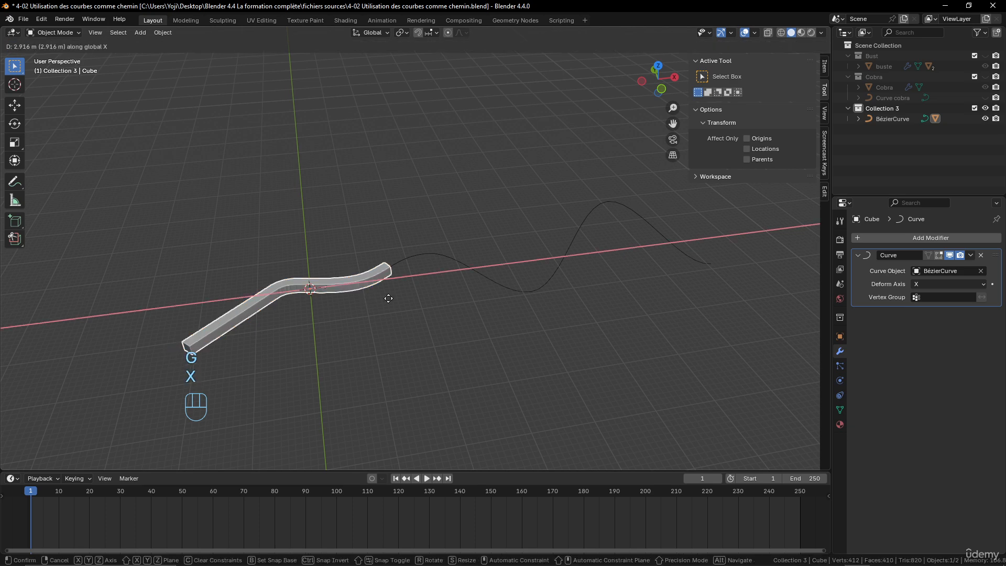
right_click(581, 296)
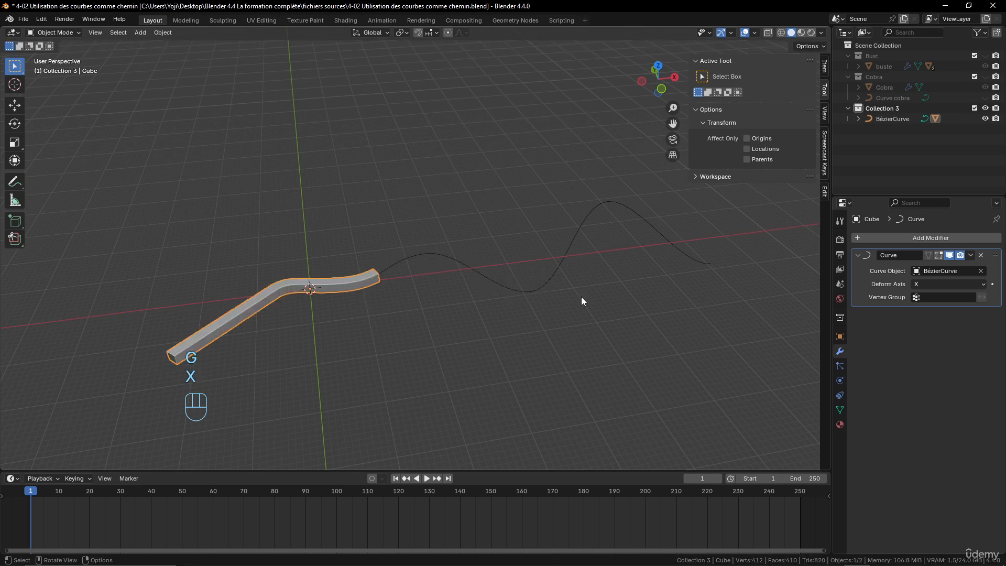
- Select the bar and the curve together in both orders, and try moving the bar alone along X once more
left_click(401, 261, "shift")
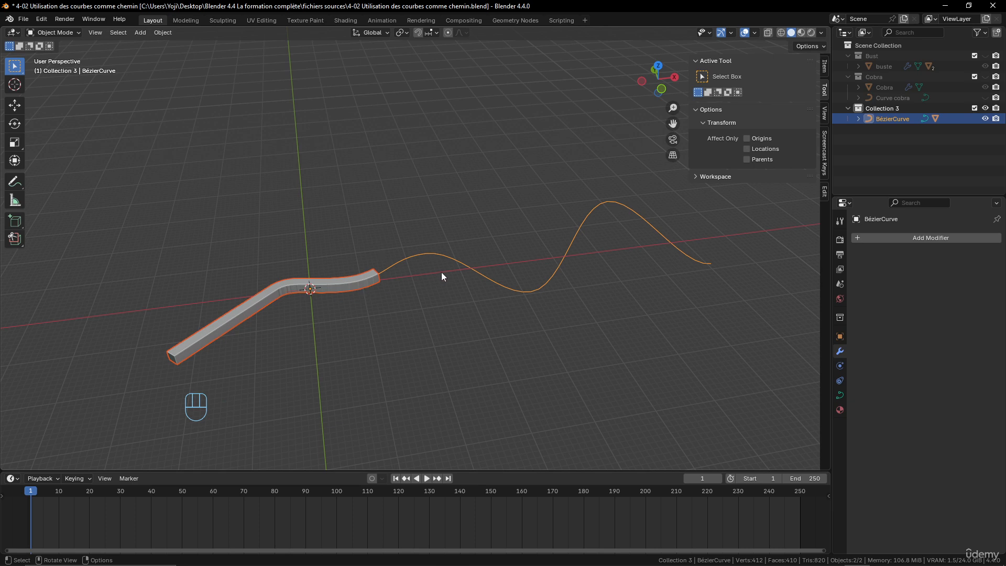
left_click(398, 263)
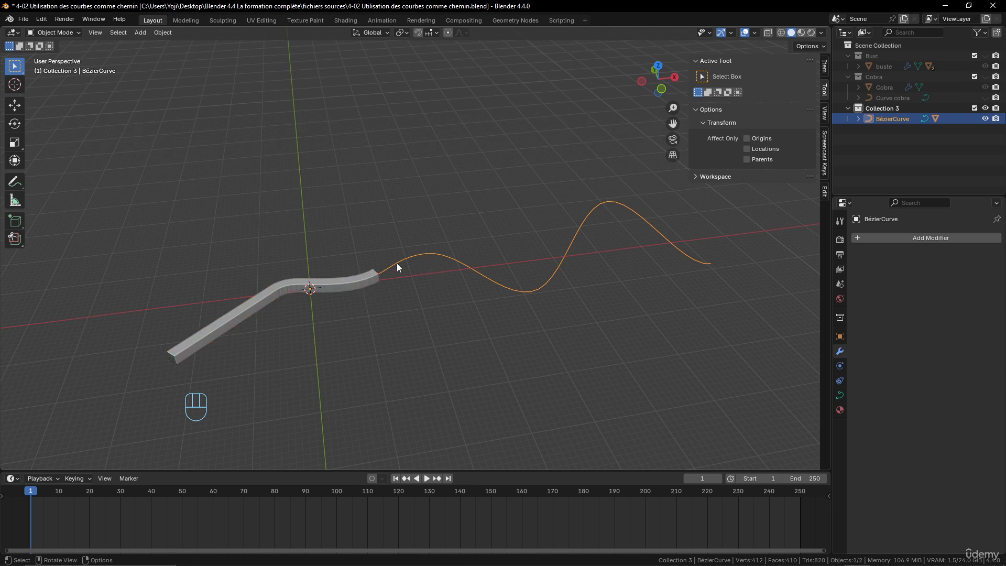
left_click(364, 282, "shift")
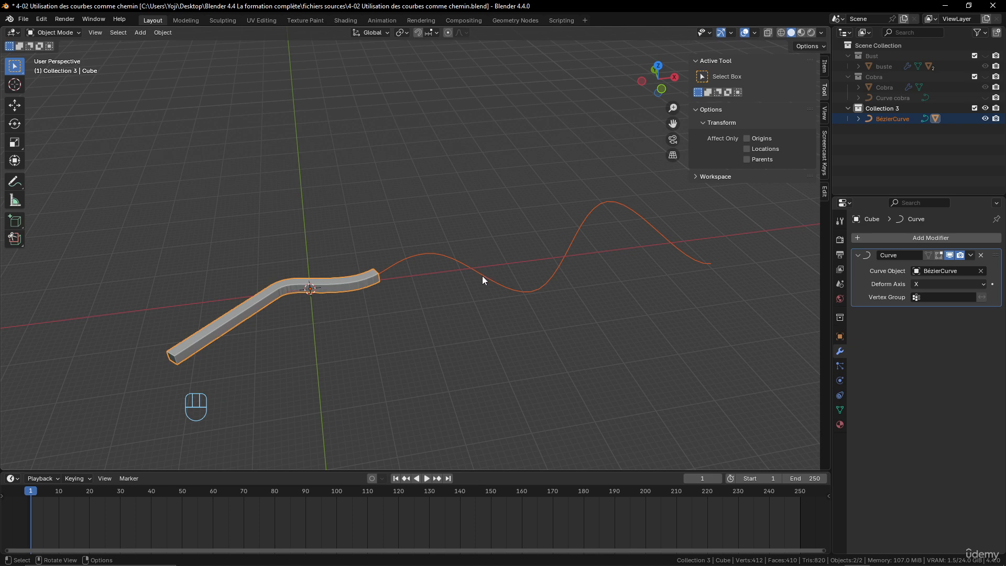
left_click(353, 279)
key("g")
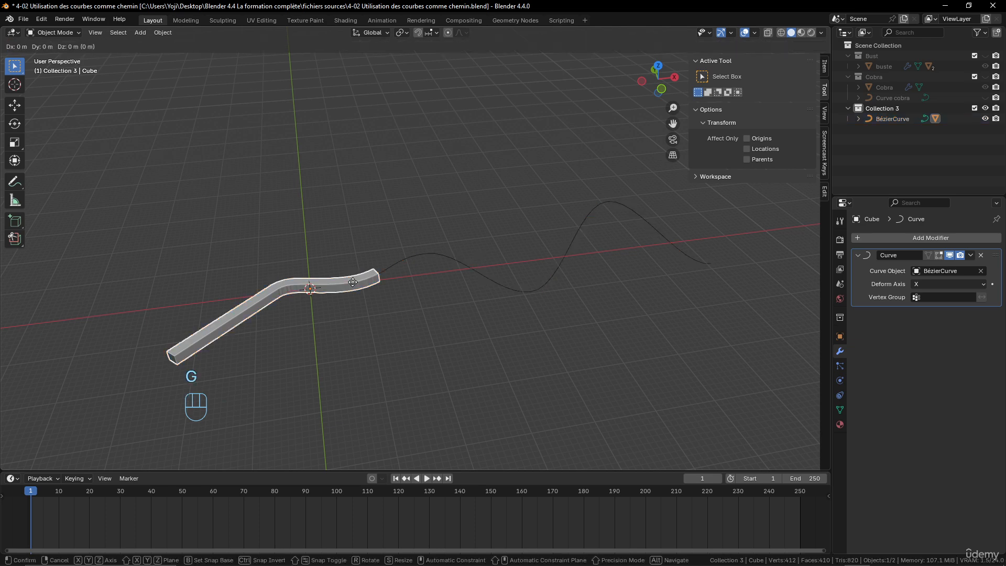
key("x")
right_click(420, 271)
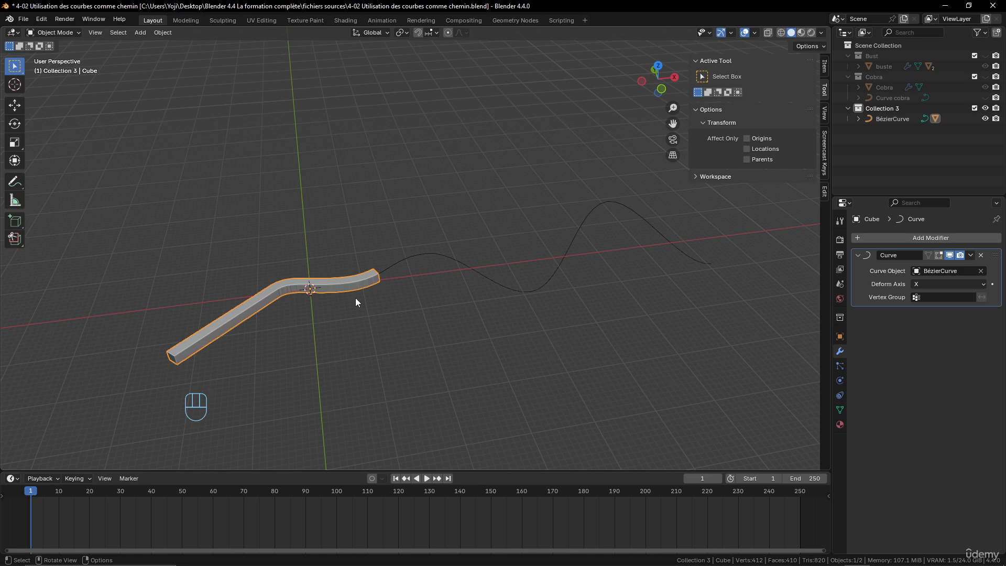
- Rename Collection 3 as "deform example"
double_click(897, 108)
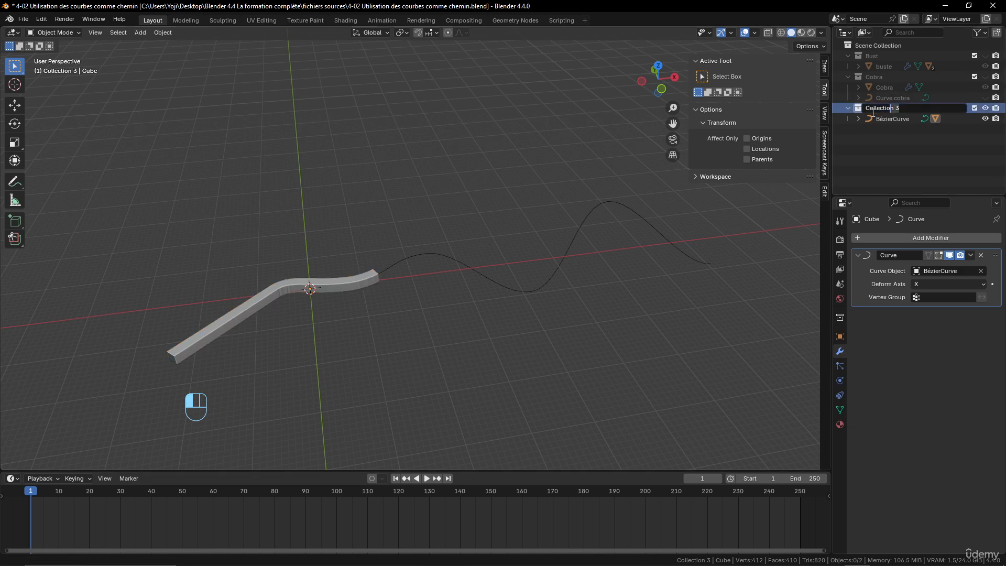
type("deform example")
key("Return")
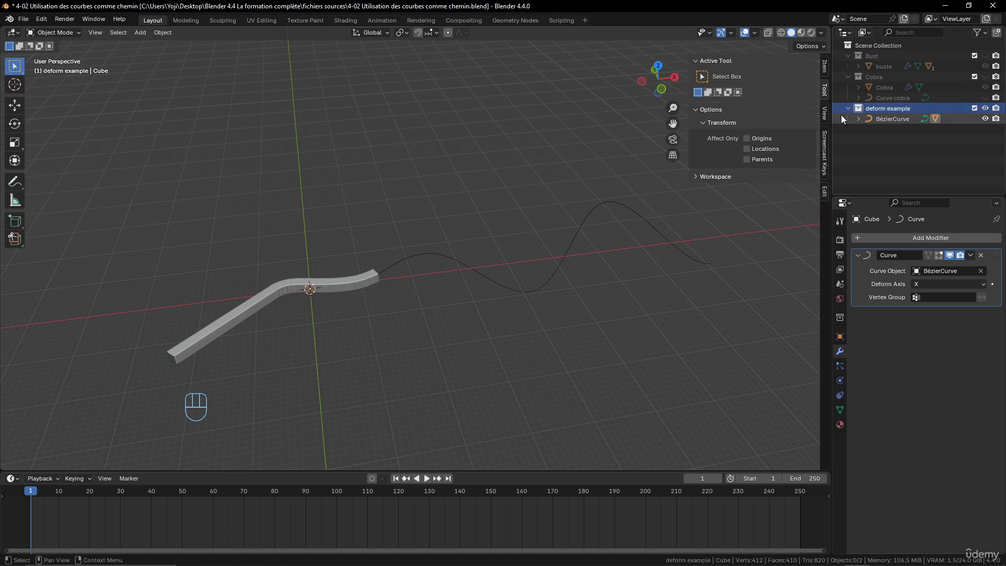
- Create a new scene collection named "follow path example" and select the deformed bar
right_click(882, 111)
right_click(888, 131)
left_click(888, 131)
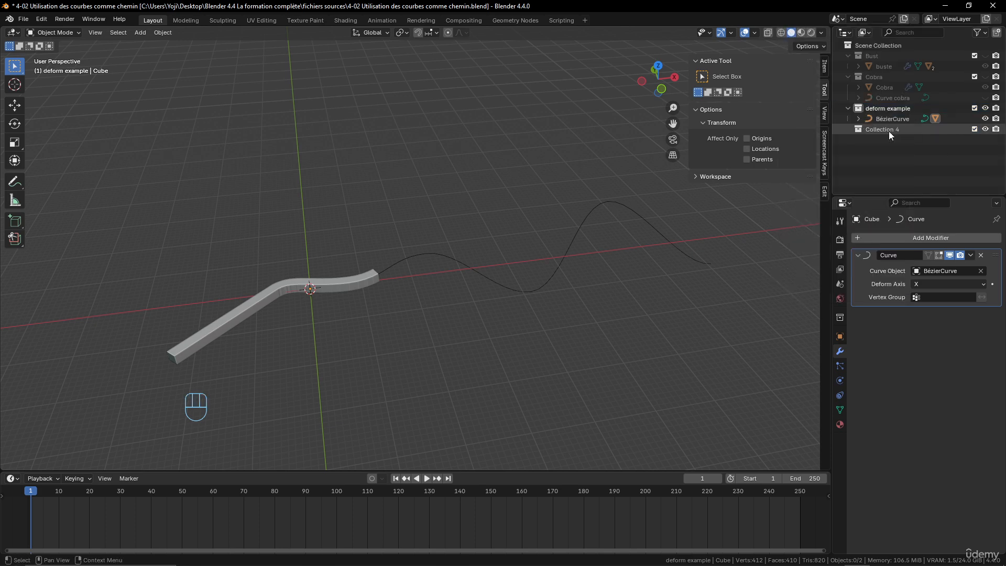
double_click(836, 131)
type("foll")
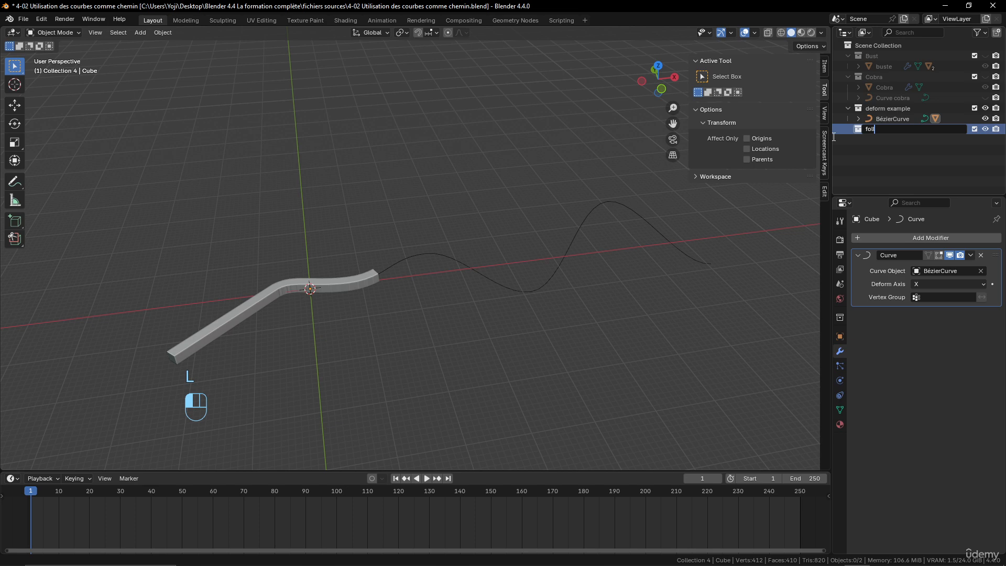
type("ow path example")
key("Return")
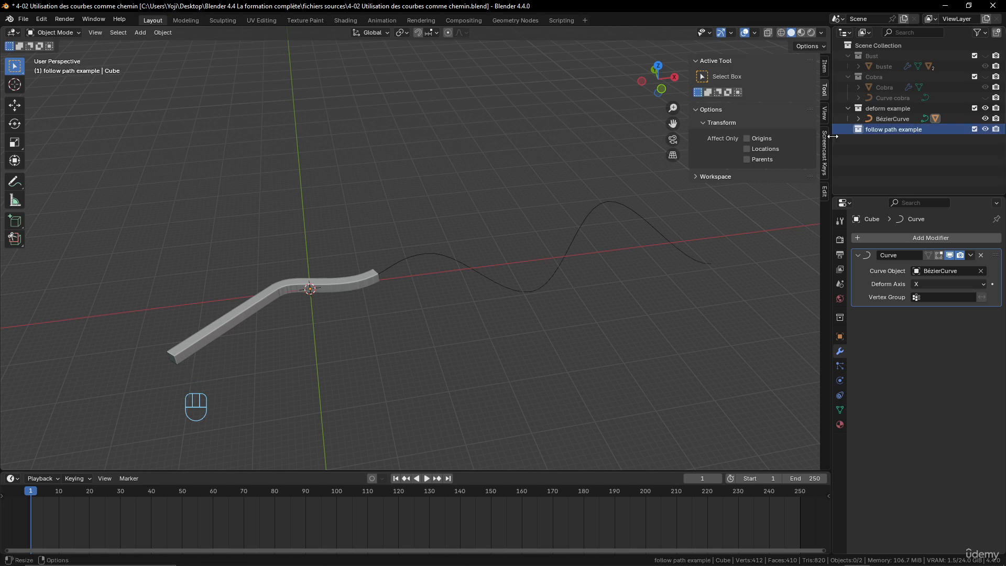
left_click(352, 281)
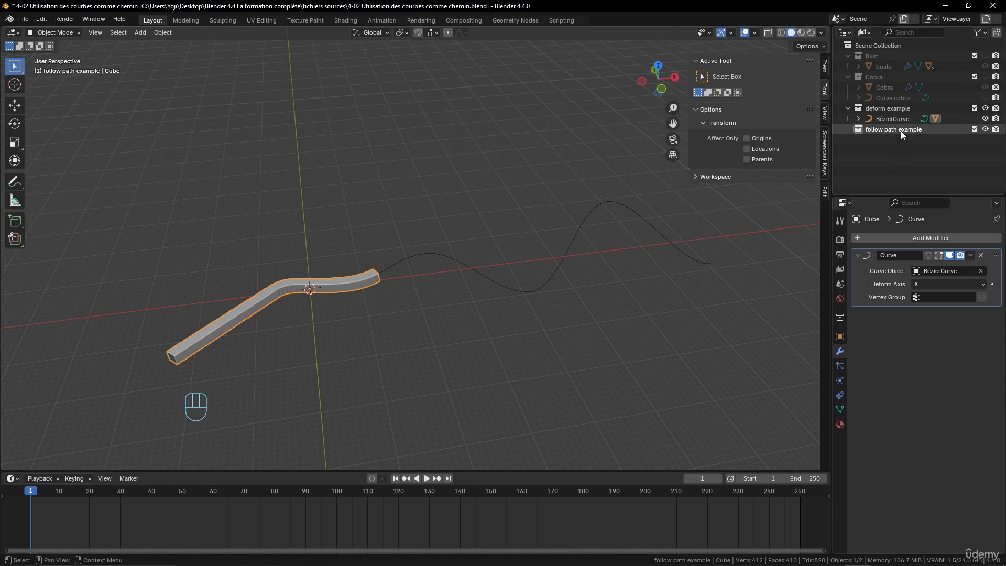
- Duplicate the Bézier curve in place and move the copy into the "follow path example" collection
left_click(976, 108)
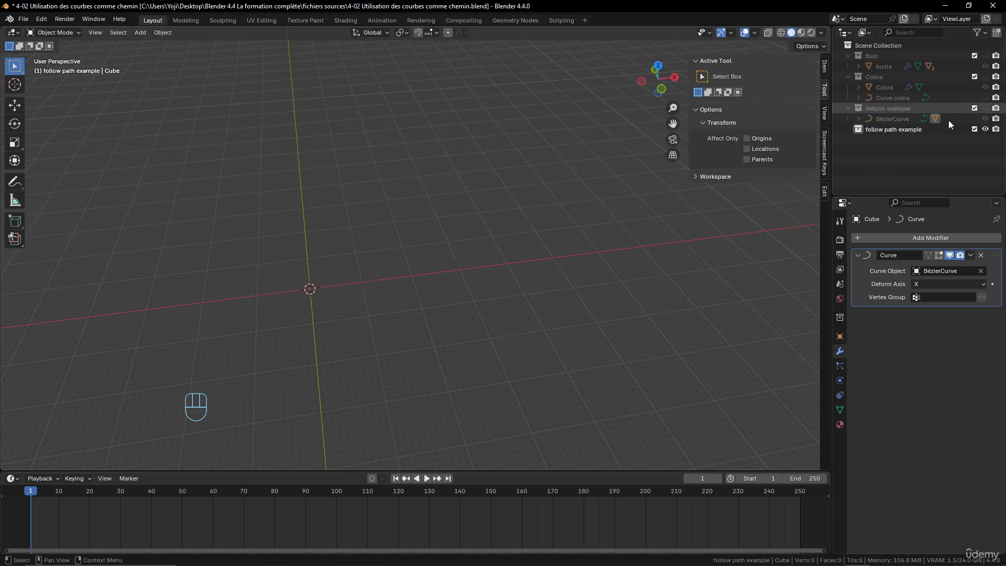
left_click(893, 119)
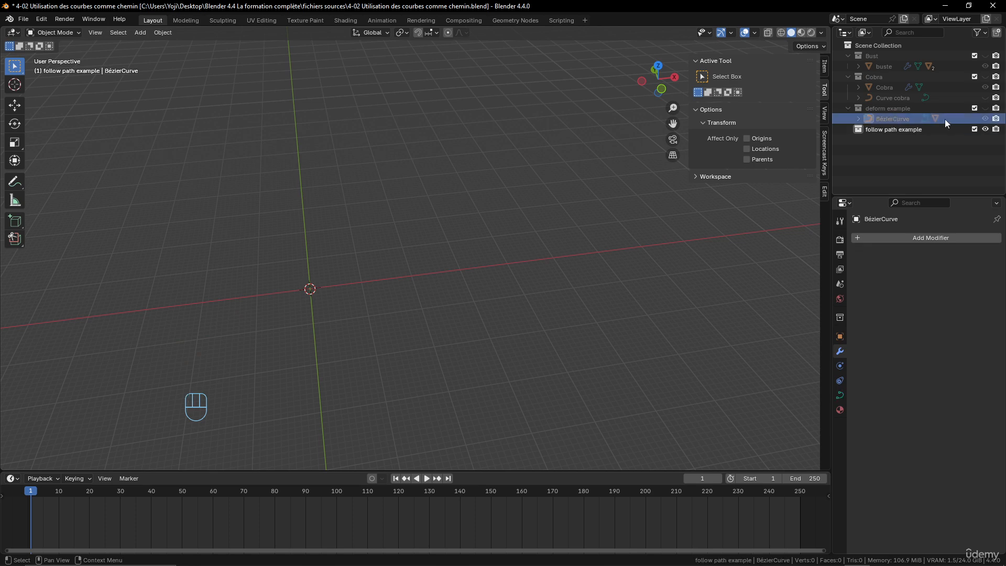
left_click(858, 118)
left_click(974, 109)
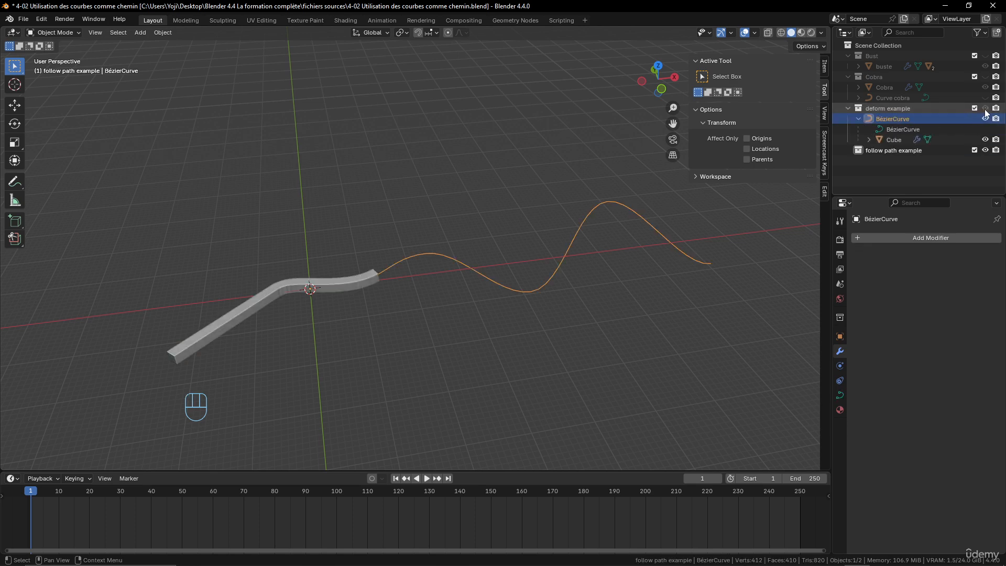
left_click(899, 118)
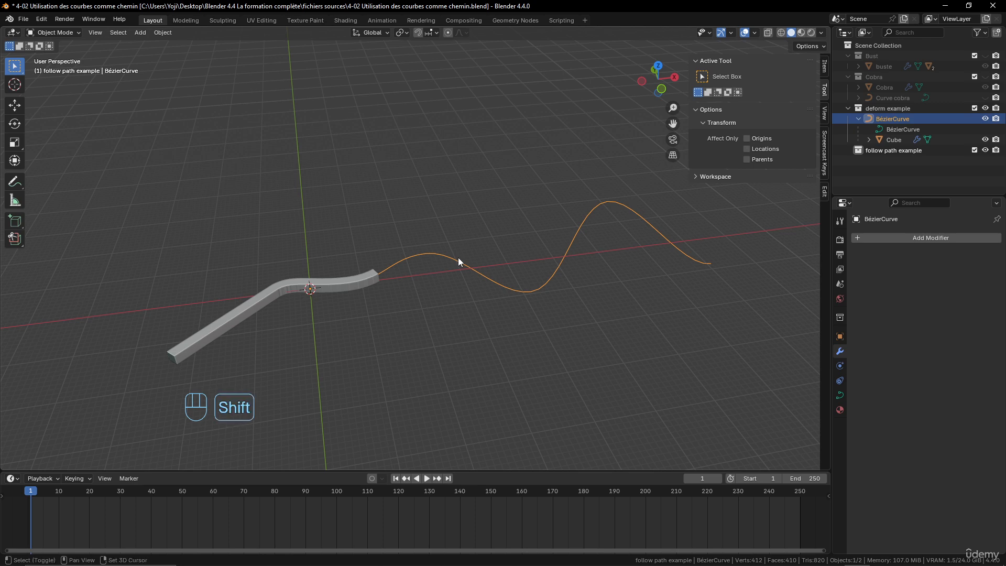
key("shift+d")
right_click(498, 201)
key("m")
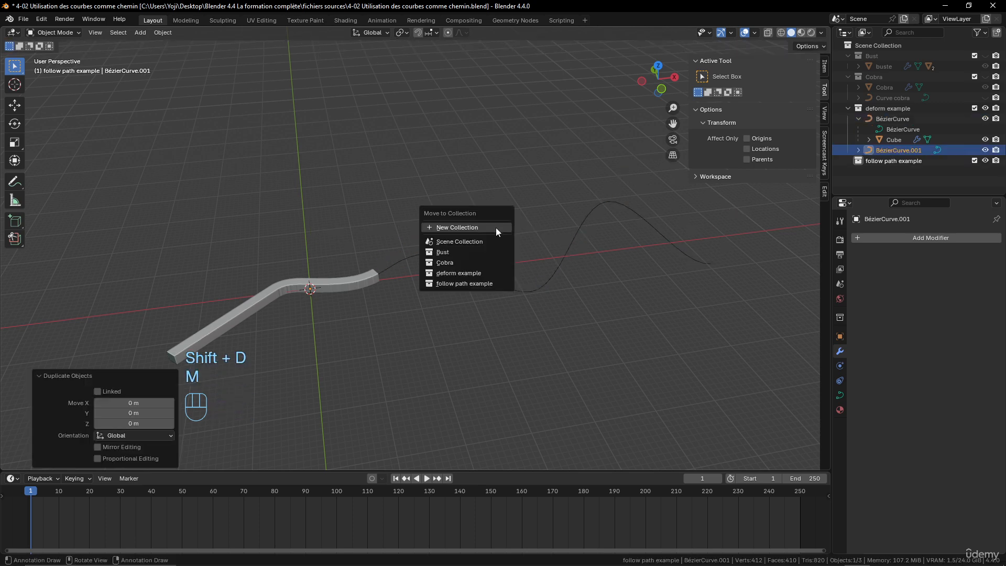
left_click(479, 283)
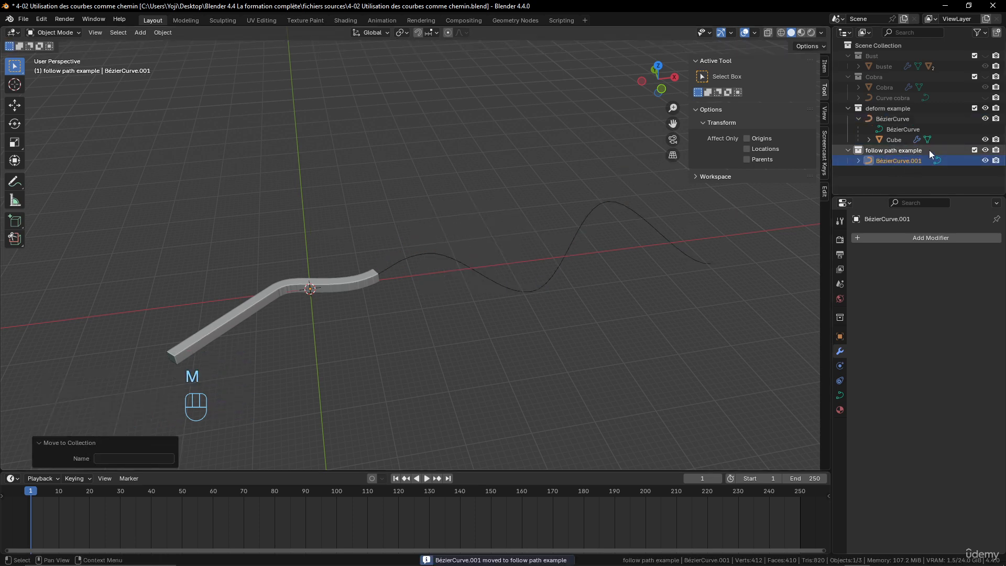
- Hide the "deform example" collection in the viewport and collapse its contents
left_click(984, 108)
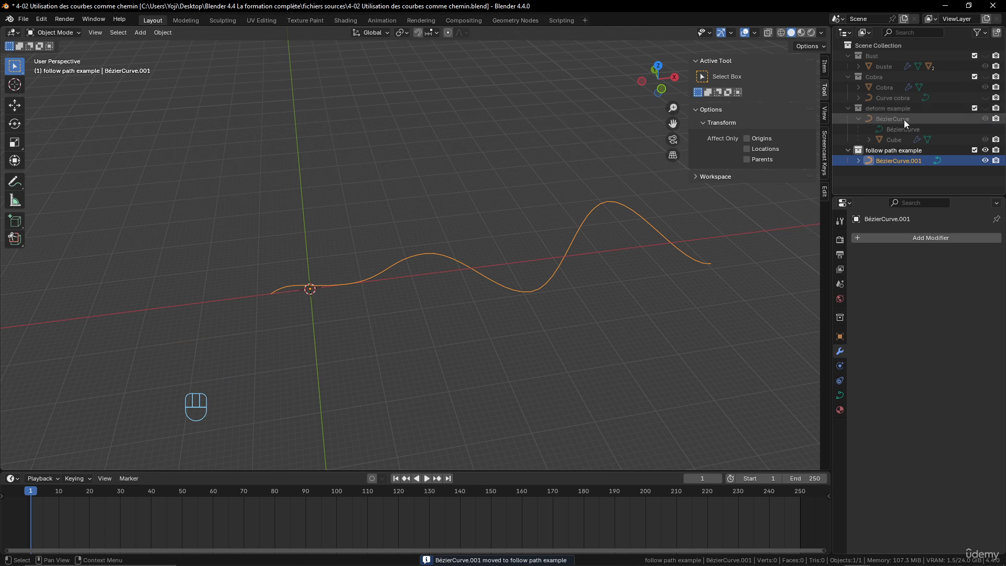
left_click(849, 109)
- In Edit Mode, move the duplicated curve's first control point about 7.37 m along global X to the world origin
middle_click_drag(407, 284, 350, 289)
scroll(417, 329, "up", 3)
scroll(489, 356, "up", 3)
scroll(350, 289, "up", 3)
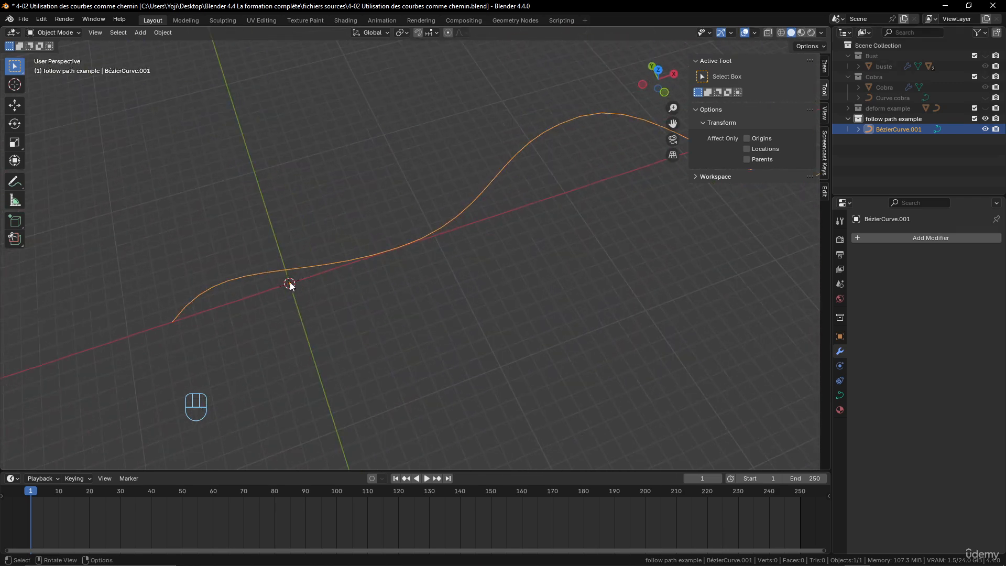
key("Tab")
left_click(173, 321)
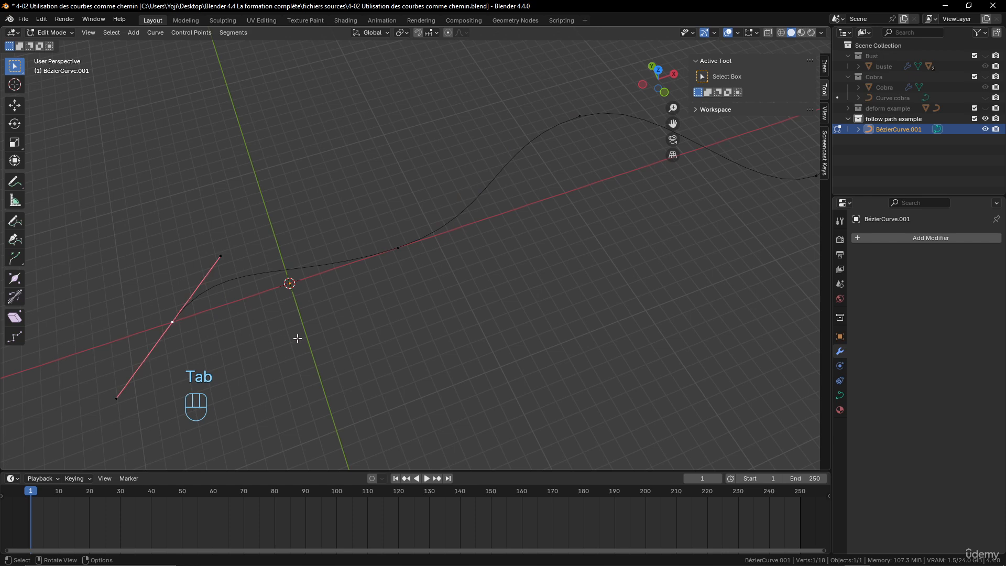
middle_click_drag(296, 337, 355, 282)
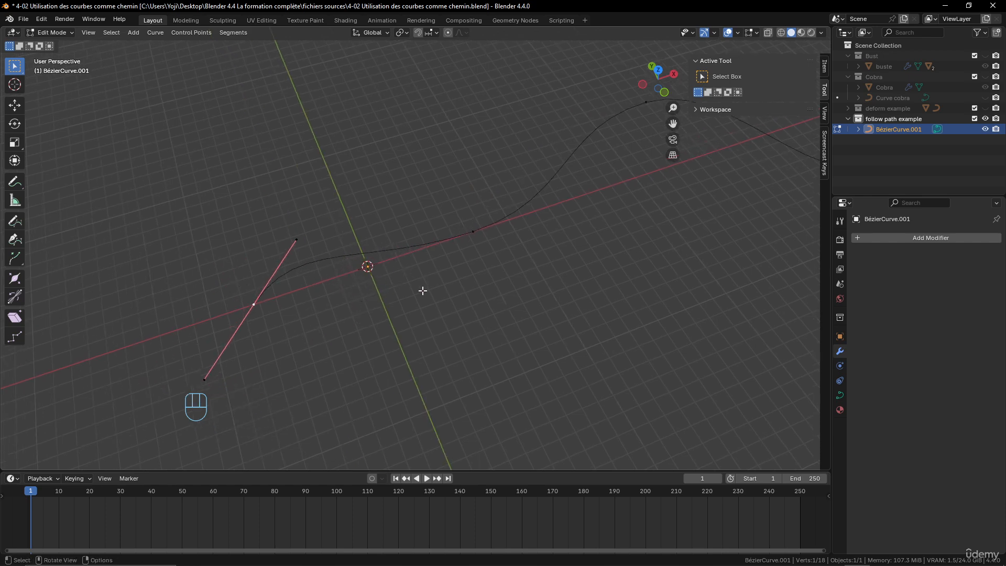
scroll(422, 290, "down", 3)
scroll(422, 291, "up", 4)
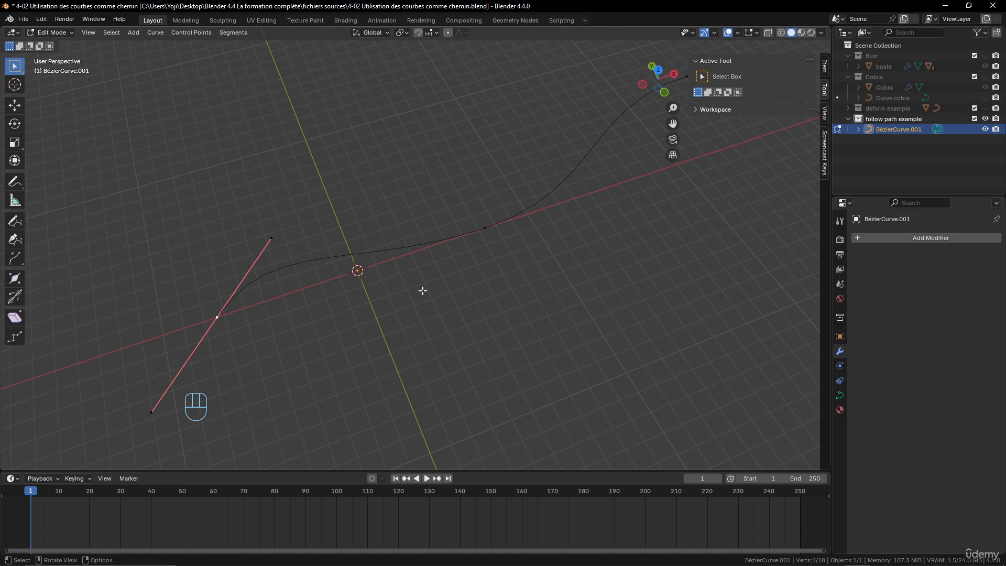
key("g")
key("x")
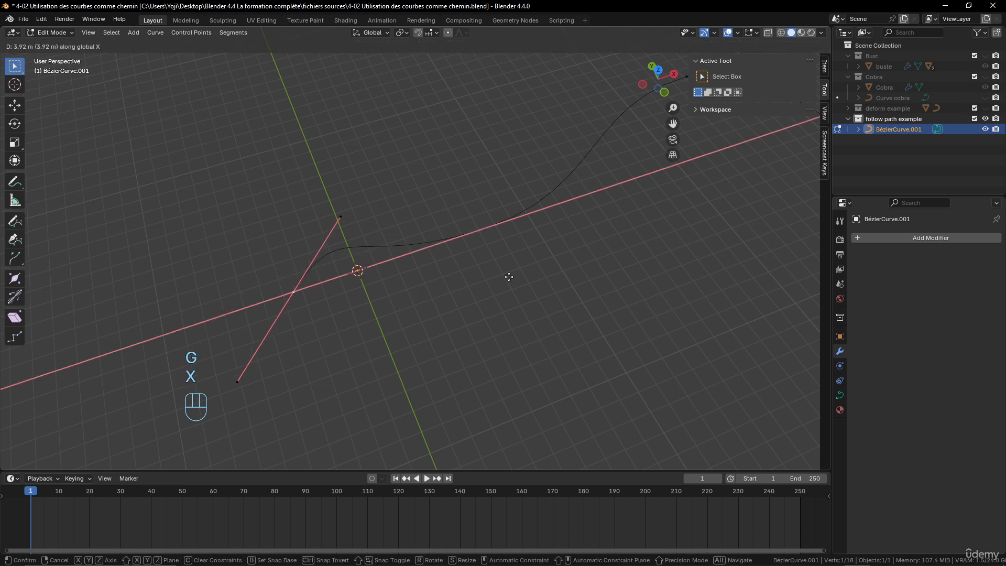
left_click(569, 262)
- From the top view, rotate the first control point's handles about -93.4° around global X to line up with the X axis
middle_click_drag(481, 285, 434, 276)
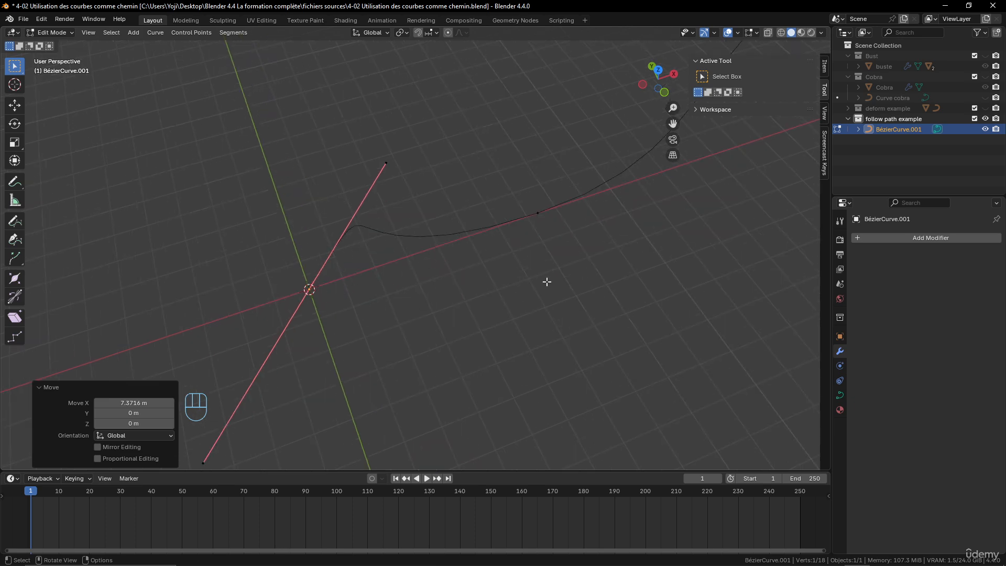
key("KP_7")
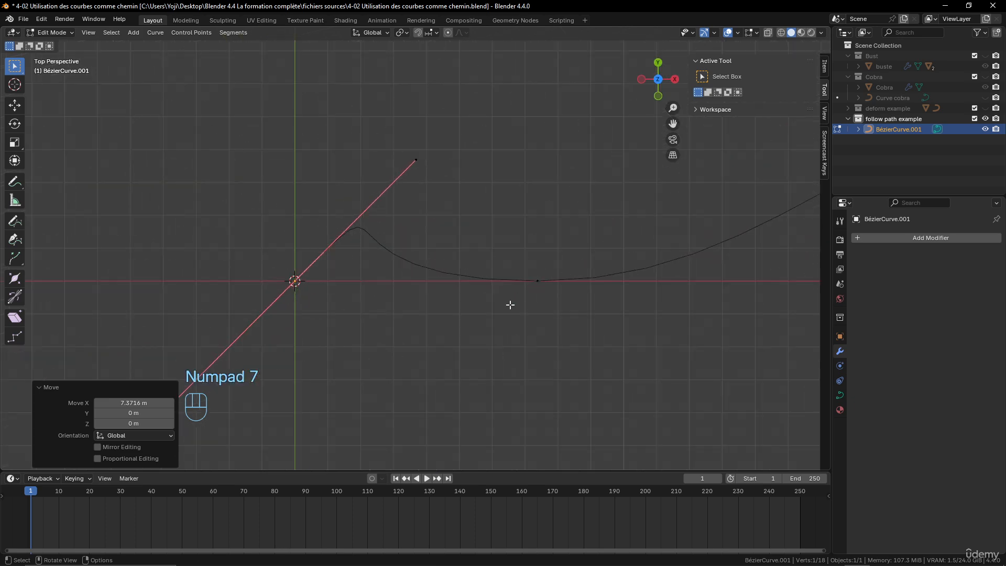
key("r")
key("x")
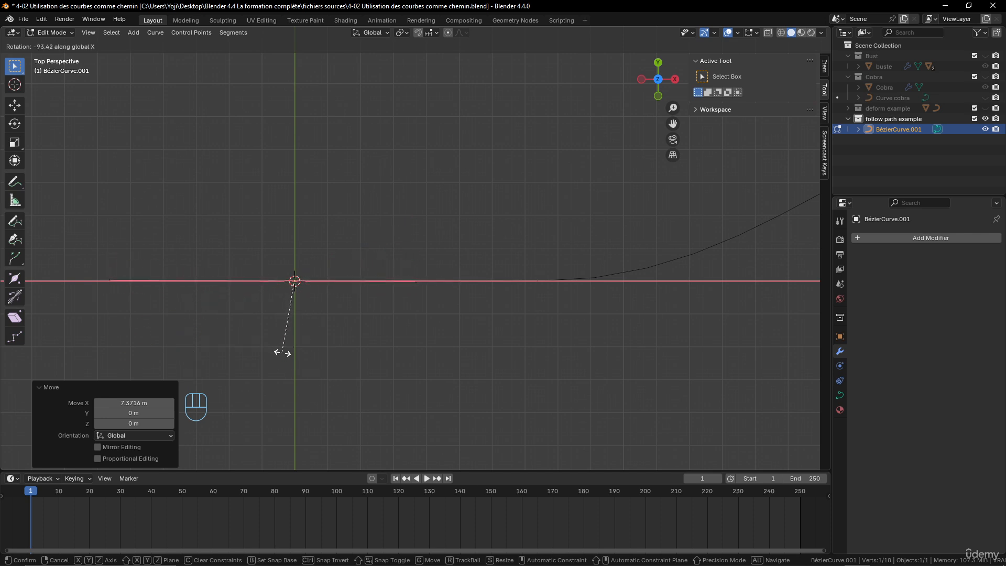
left_click(282, 353)
- In the front orthographic view, rotate the first control point's handles about -45.2° to lie flat along the X axis
middle_click_drag(283, 352, 366, 278)
key("KP_1")
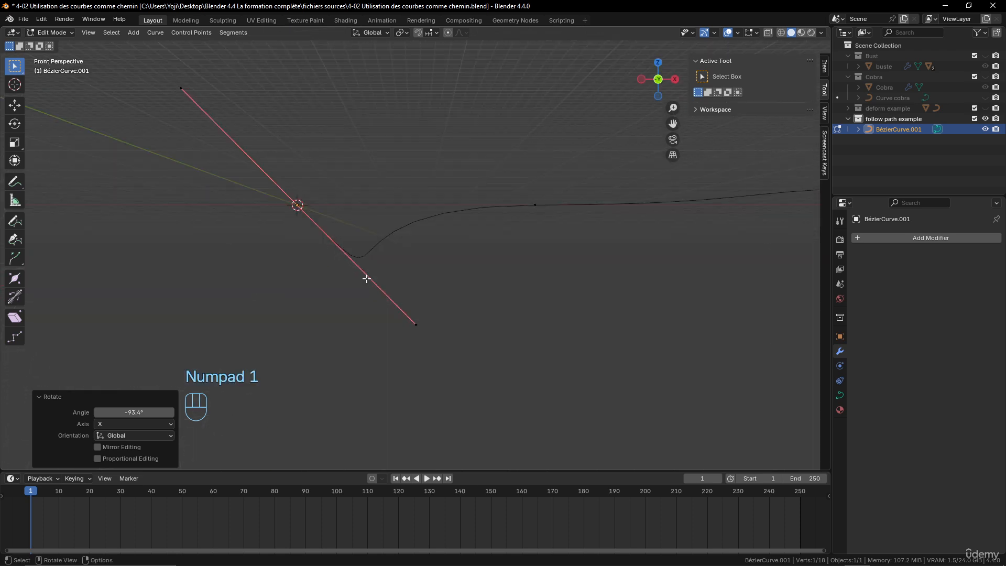
key("KP_5")
key("r")
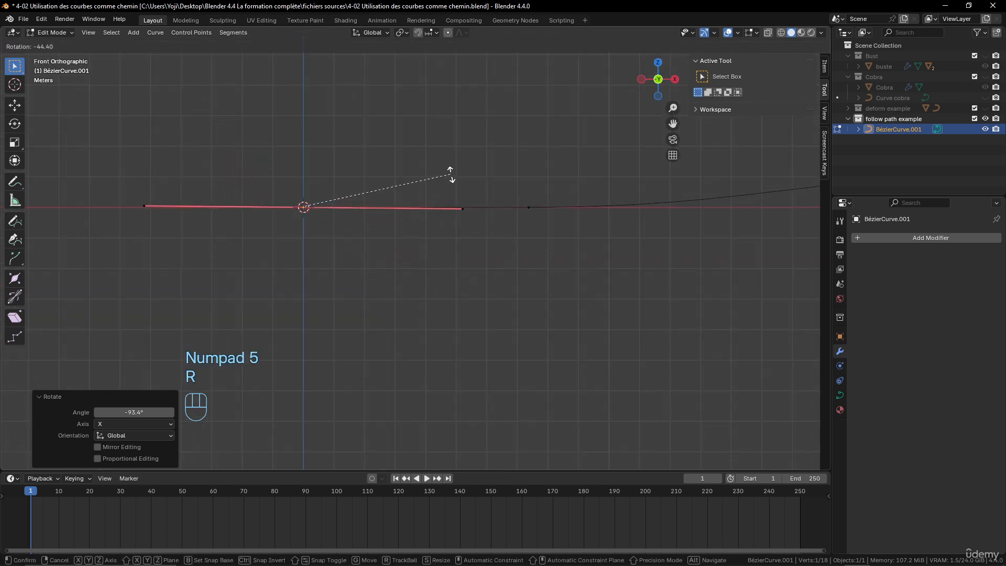
left_click(448, 173)
- In the top orthographic view, fine-tune the first control point's handles with a rotation of about -2.34°
middle_click_drag(438, 179, 402, 317)
key("KP_7")
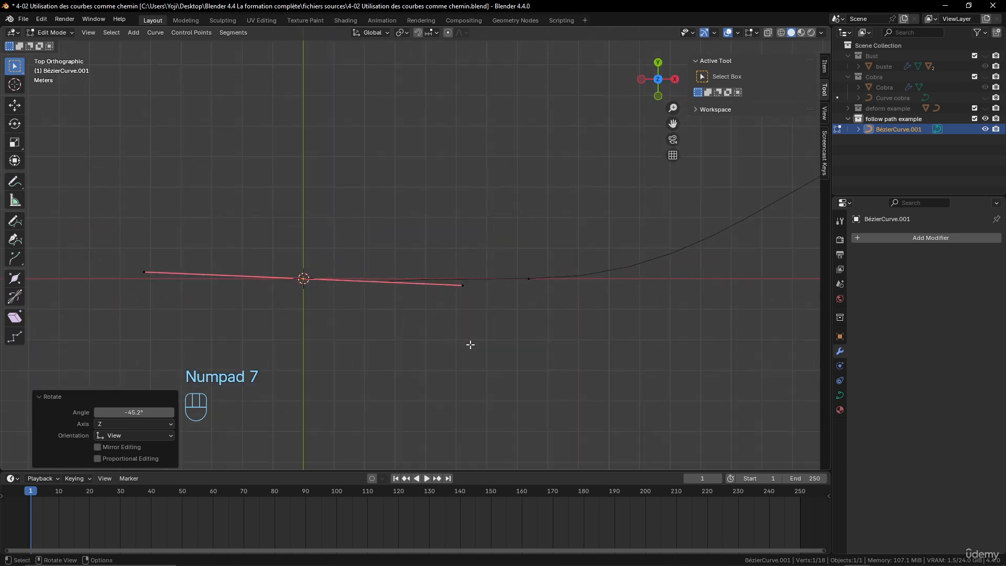
key("r")
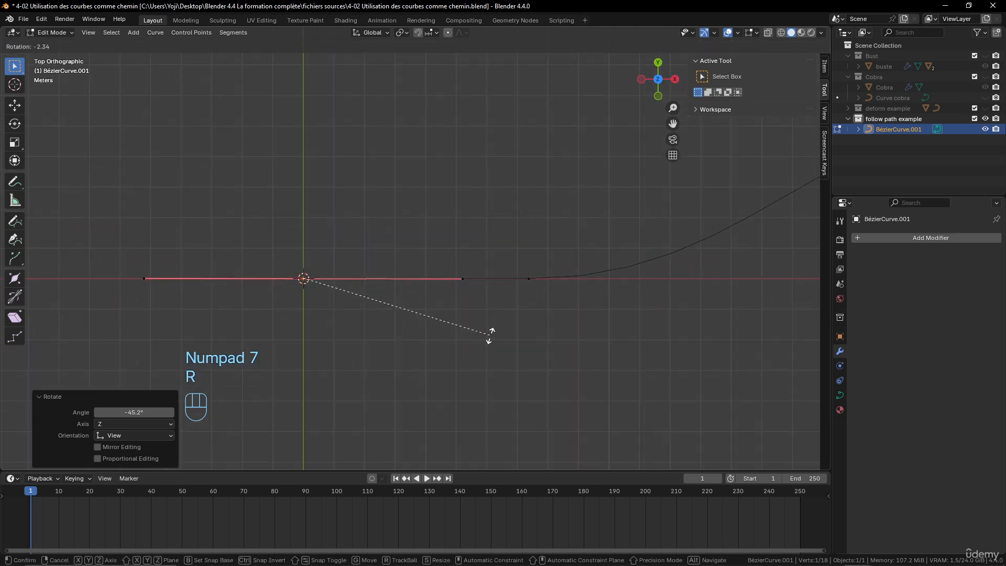
left_click(490, 335)
- Move the curve's second control point about 6.22 m along X and rotate its handles about -0.5° in the top view
middle_click_drag(420, 359, 280, 305)
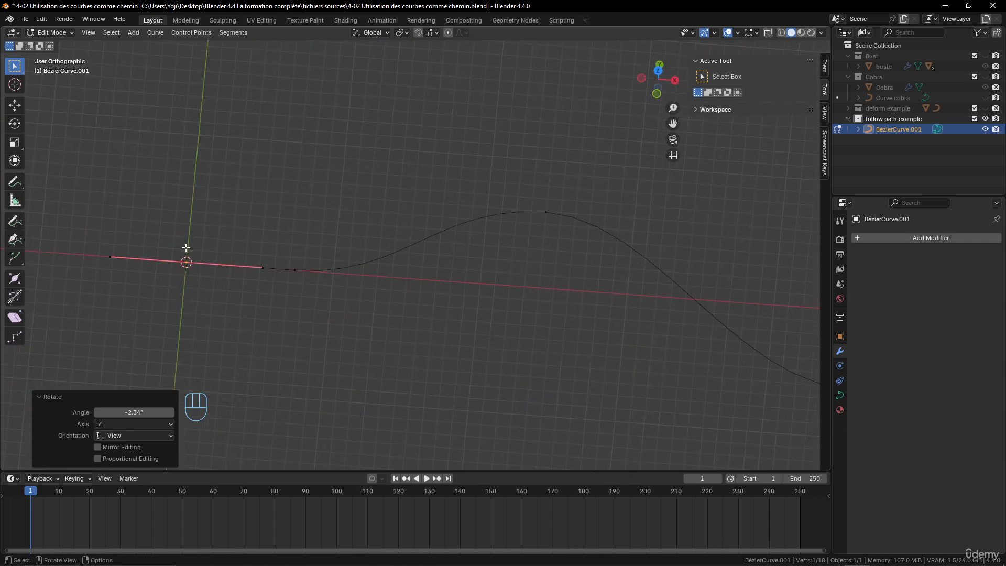
left_click(295, 273)
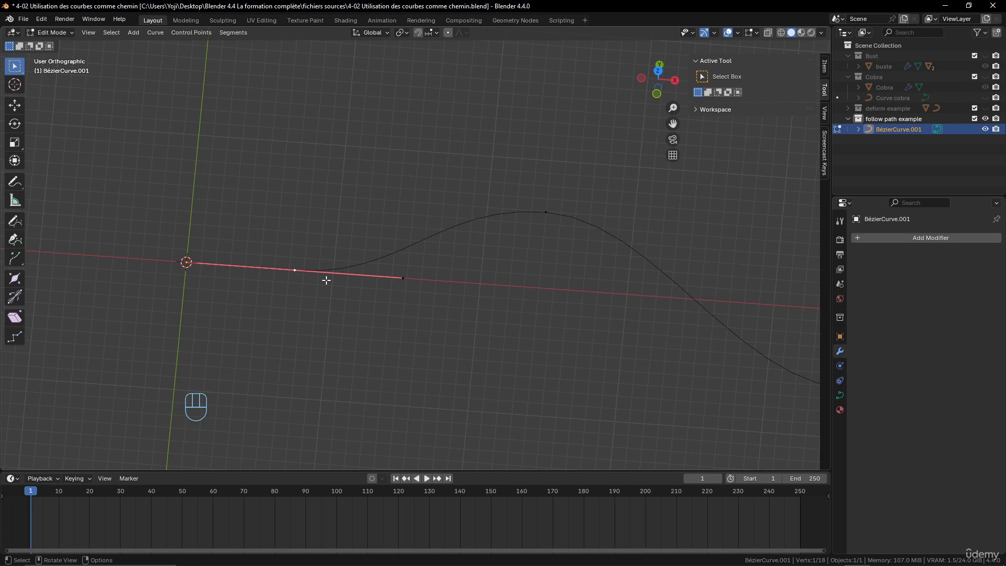
key("KP_7")
key("g")
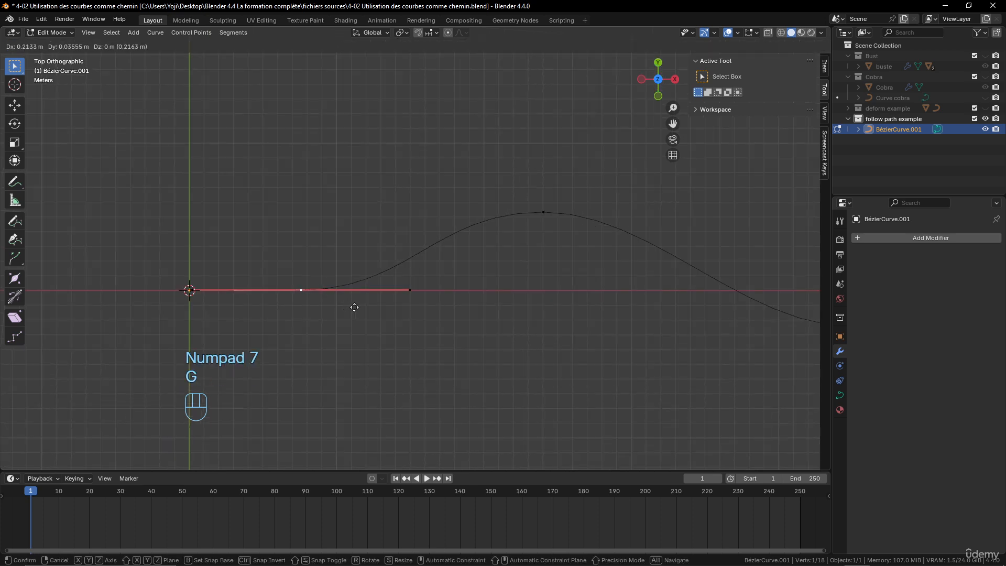
left_click(440, 309)
key("r")
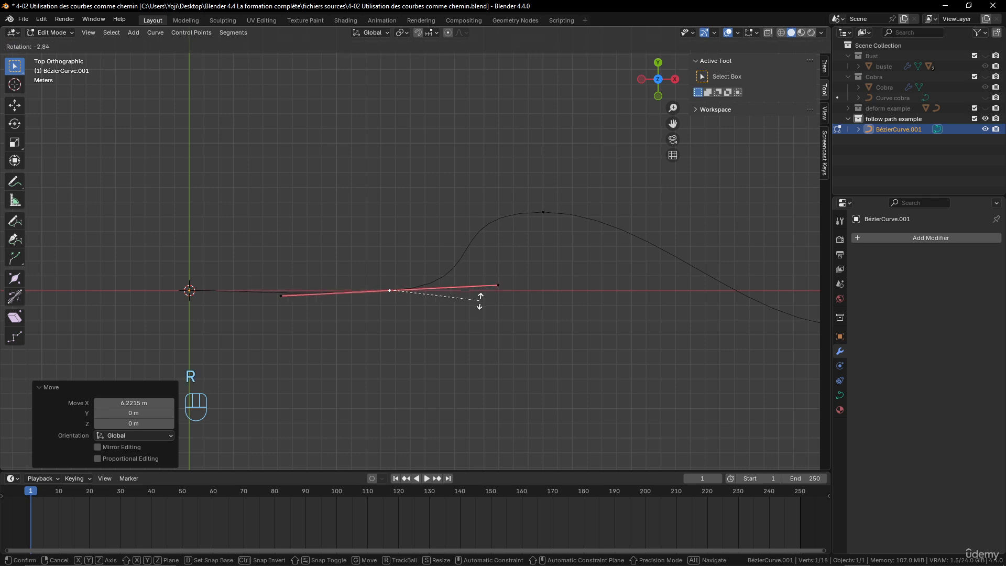
left_click(475, 304)
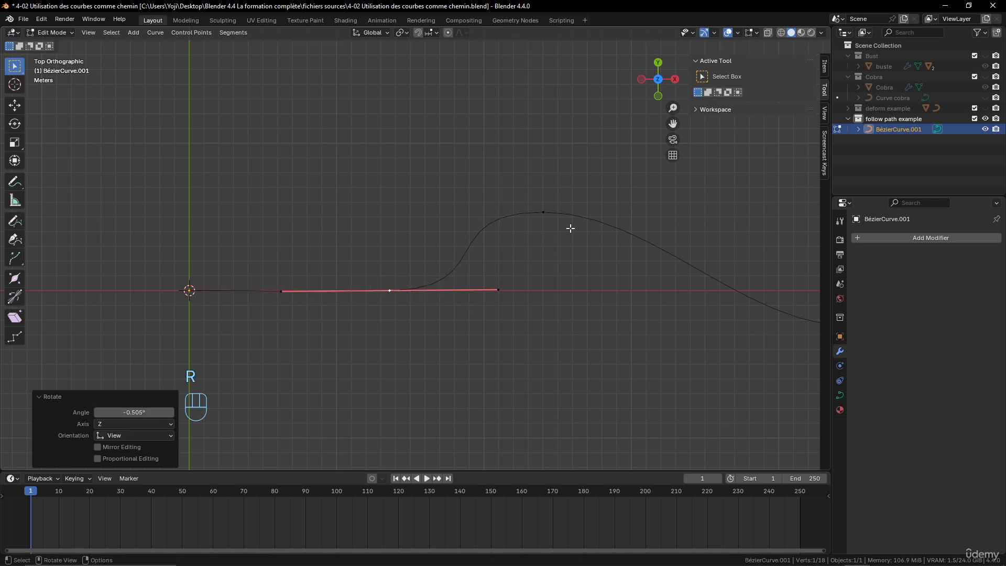
- Select all control points of the curve and turn on the Normals overlay to display direction arrows
key("Tab")
key("Tab")
key("Tab")
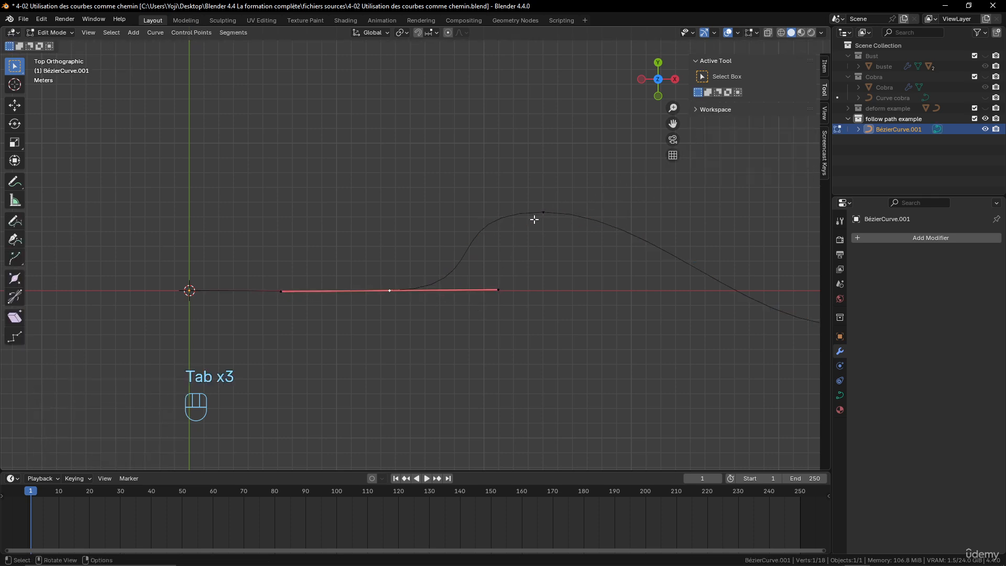
key("a")
left_click(751, 33)
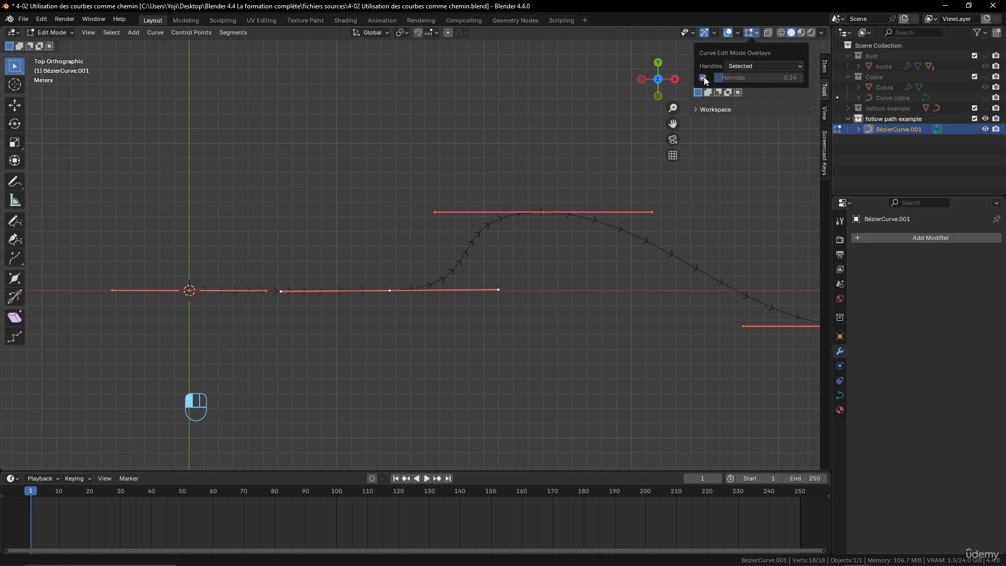
- Inspect the arrows along the whole curve, then reverse the selected curve with Switch Direction
middle_click_drag(388, 306, 380, 275)
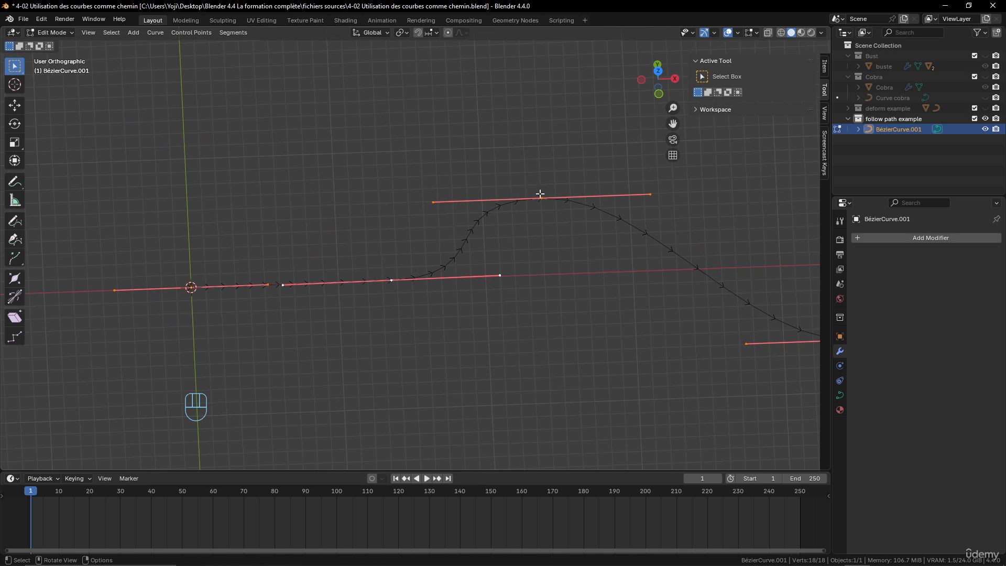
scroll(512, 258, "down", 3)
scroll(511, 257, "down", 1)
middle_click_drag(365, 245, 323, 250, "shift")
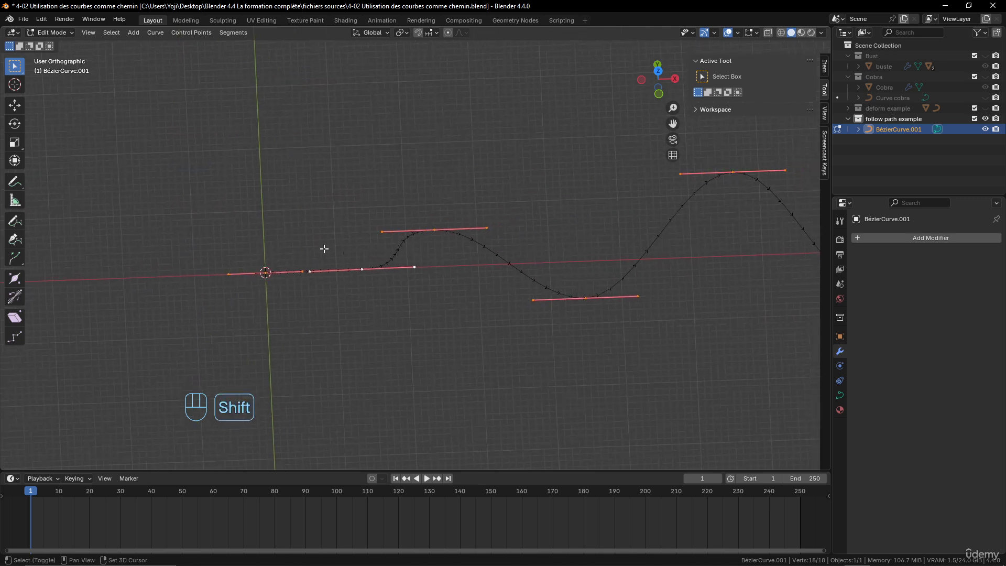
middle_click_drag(720, 238, 528, 238, "shift")
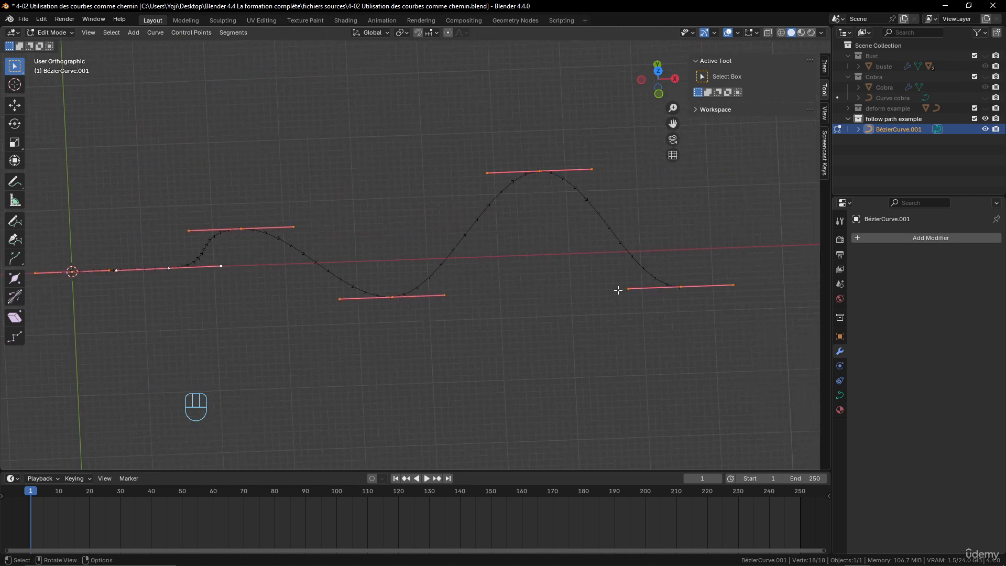
middle_click_drag(255, 246, 312, 246, "shift")
key("a")
key("a")
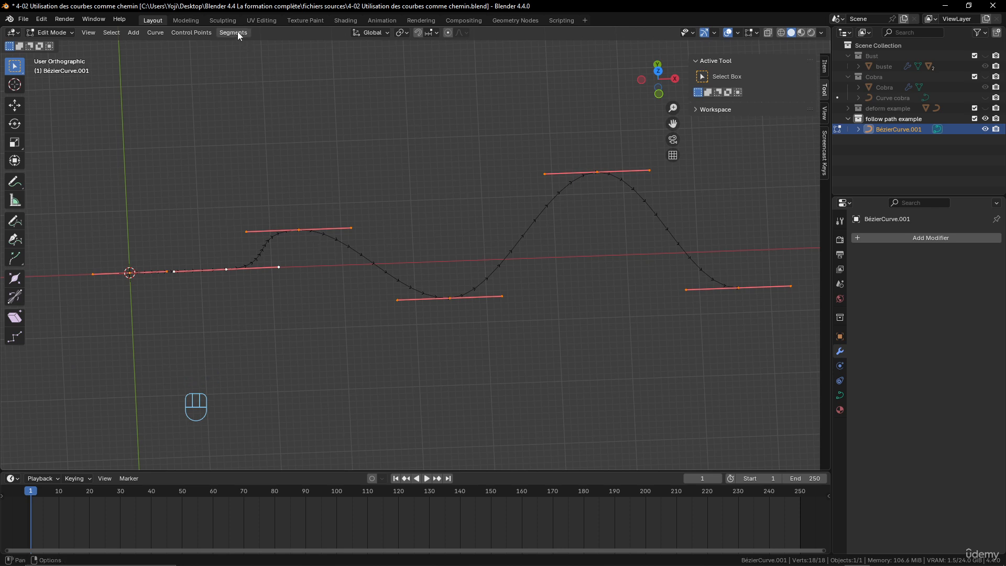
left_click(191, 34)
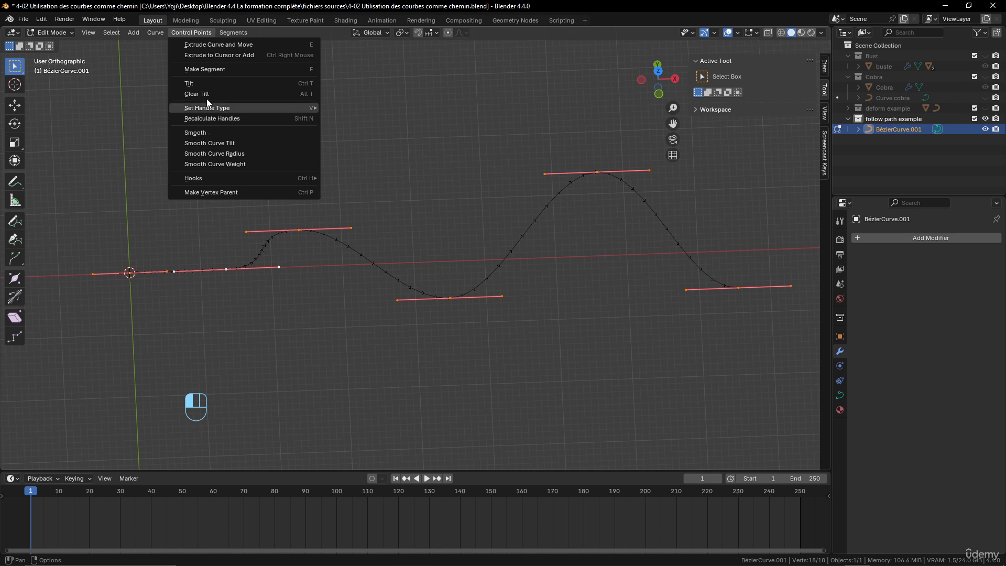
mouse_move(233, 33)
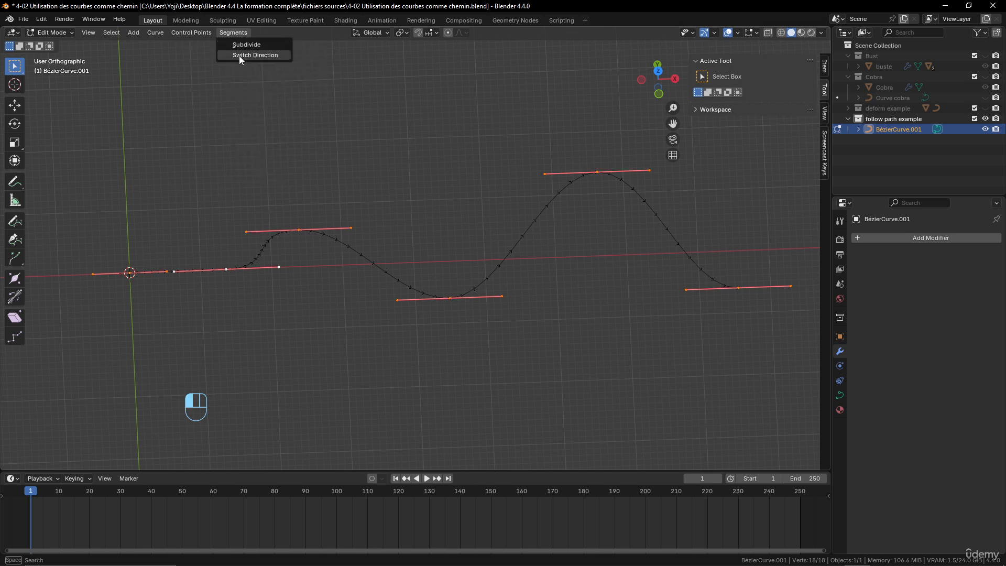
left_click(239, 56)
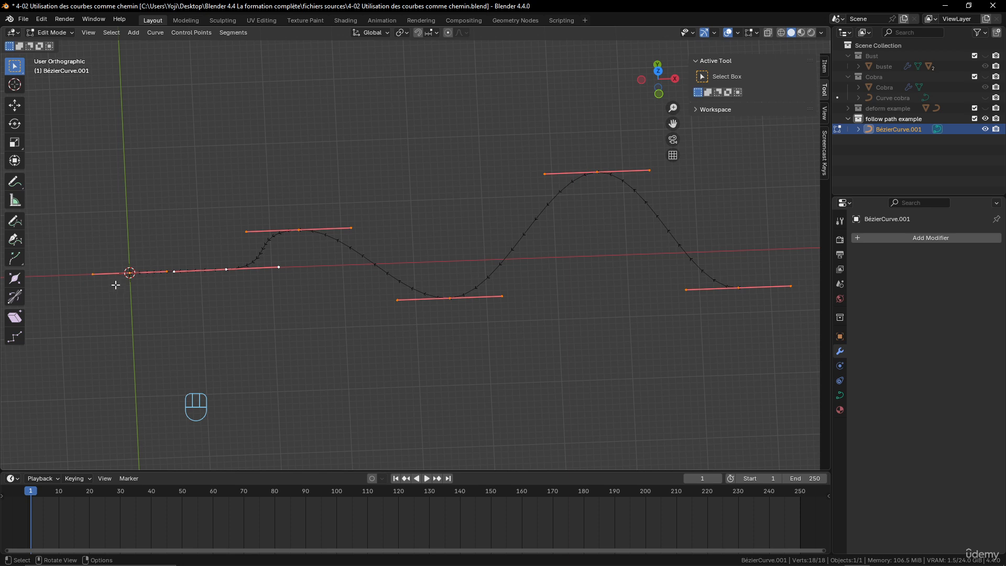
- Reverse the Bézier curve's direction again with Switch Direction and return to Object Mode
left_click(192, 32)
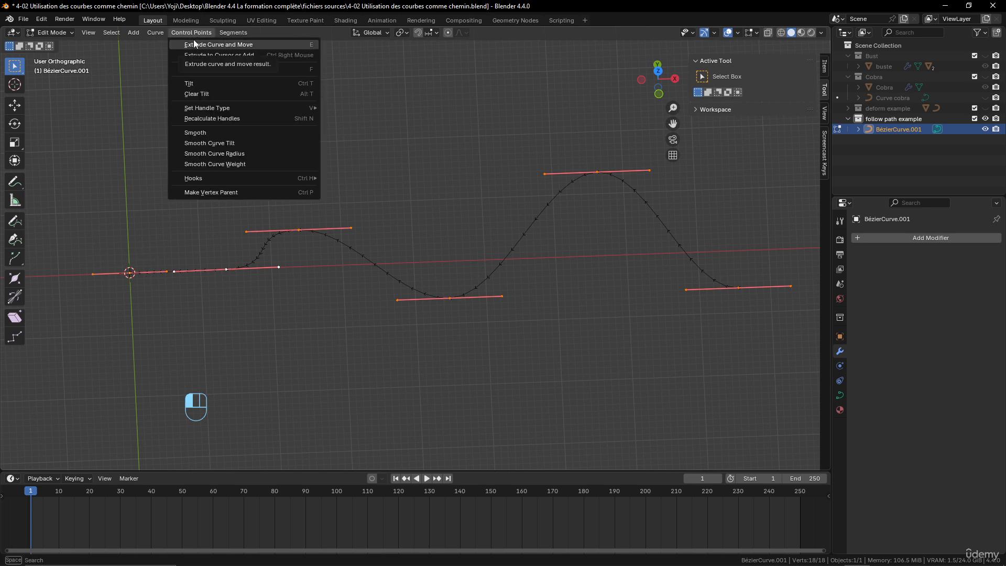
mouse_move(234, 33)
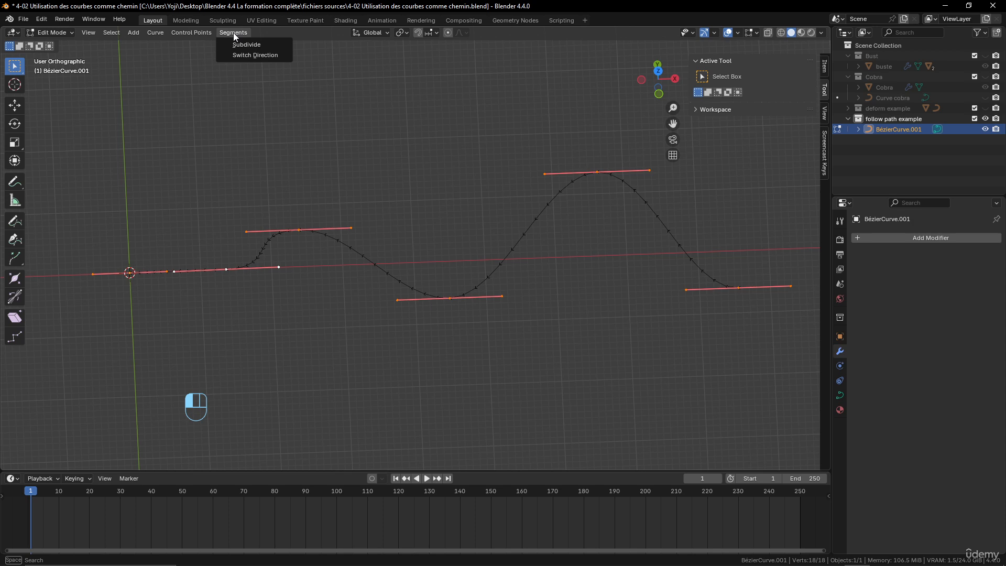
left_click(246, 56)
middle_click_drag(258, 316, 457, 279, "shift")
key("Tab")
- Add a 2 m cube mesh at the world origin, where the curve starts
key("shift+a")
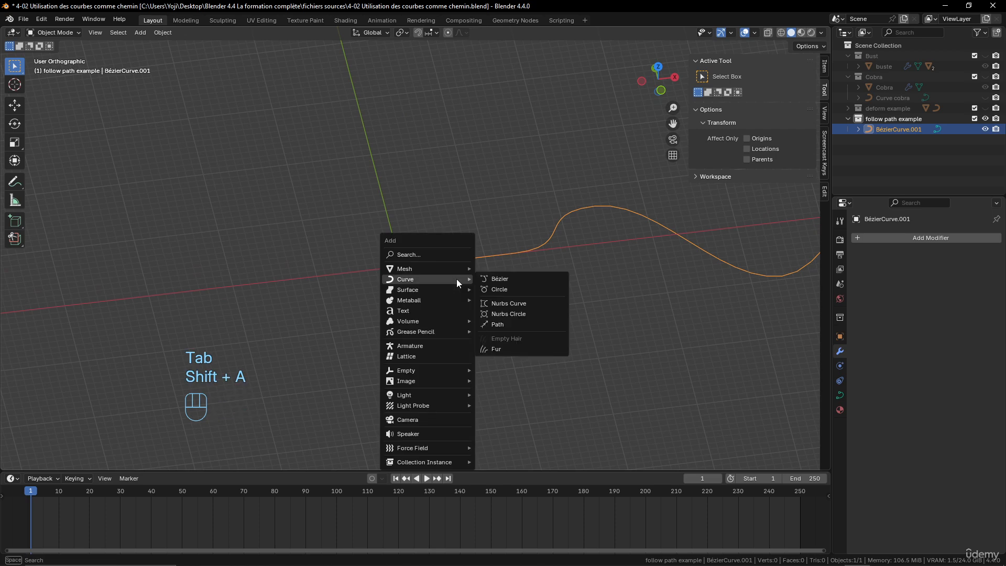
mouse_move(428, 267)
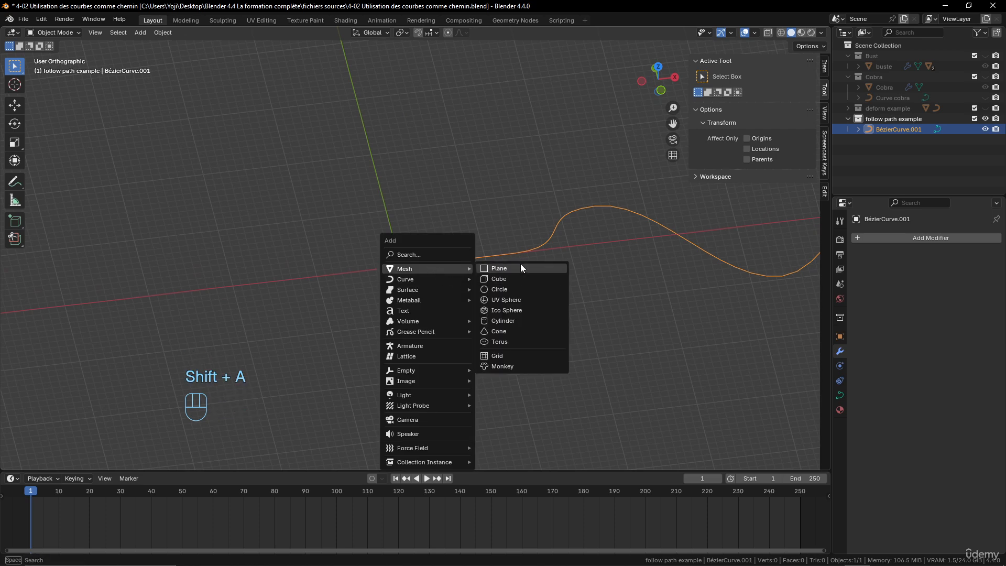
left_click(518, 279)
scroll(471, 330, "up", 6)
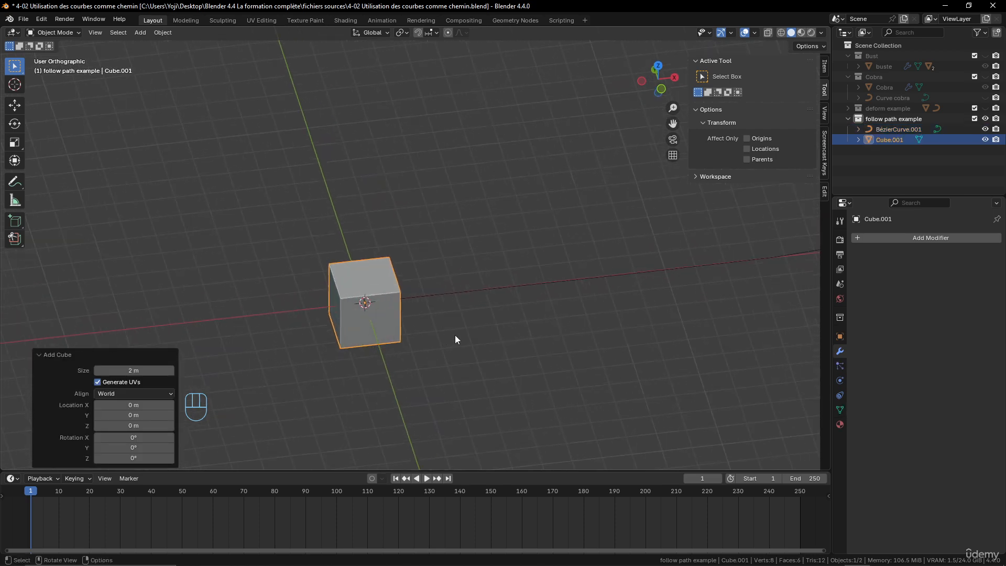
- In Edit Mode, flatten the cube to about 0.38 along Z and narrow it along Y to form a fuselage block
middle_click_drag(454, 335, 565, 346, "shift")
key("Tab")
scroll(463, 322, "up", 3)
key("s")
key("z")
left_click(489, 274)
key("s")
key("y")
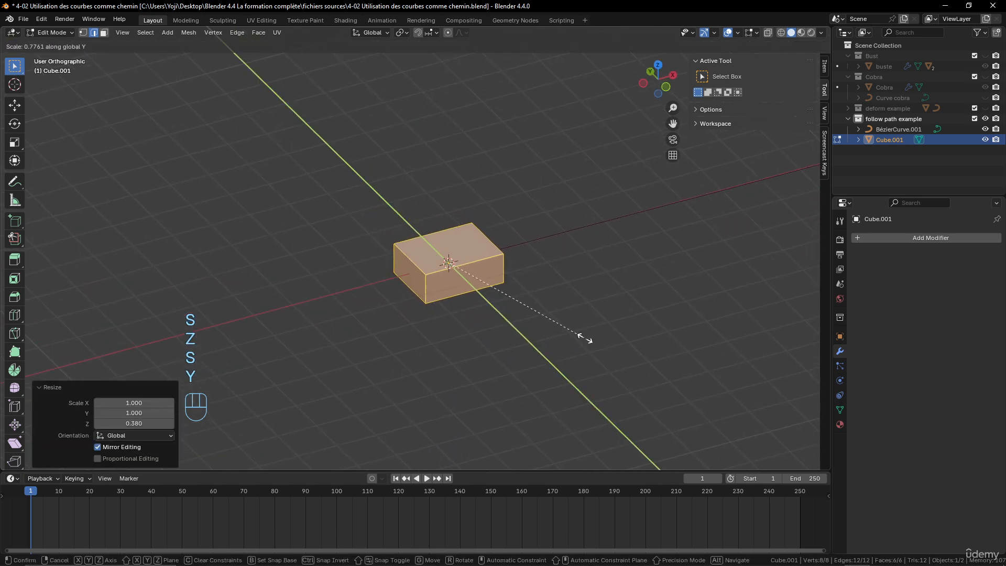
left_click(530, 301)
- In face selection mode, extrude the block's end face on the negative X side by about 0.74 m
middle_click_drag(530, 301, 632, 302)
scroll(536, 313, "up", 2)
left_click(515, 302)
middle_click_drag(632, 303, 402, 448, "shift")
left_click(105, 33)
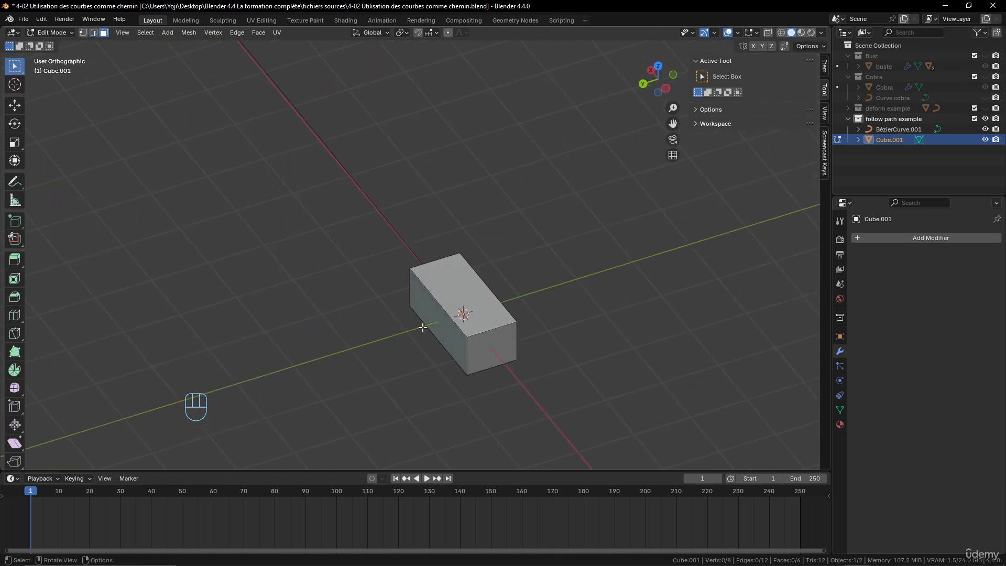
middle_click_drag(441, 320, 385, 341)
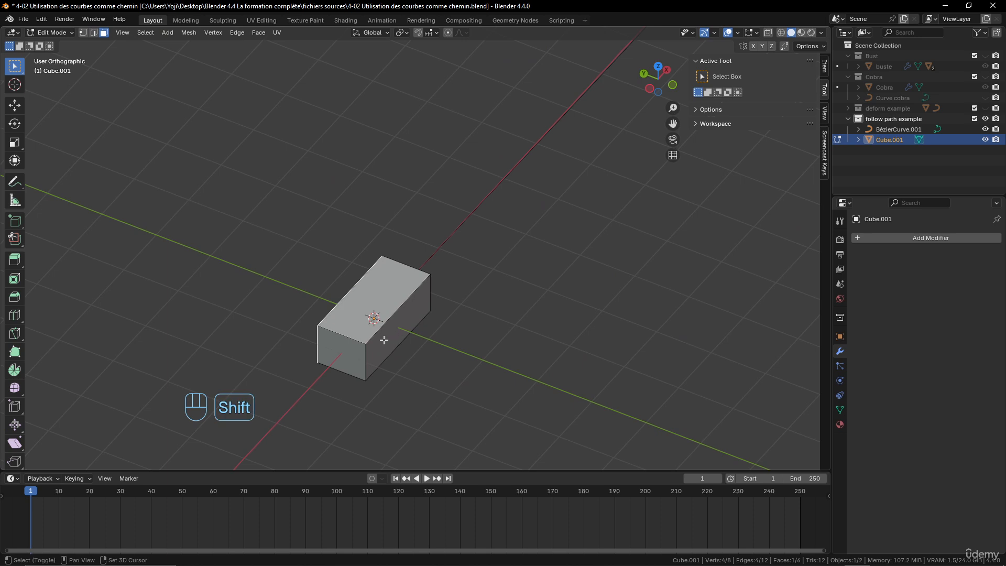
left_click(337, 353, "shift")
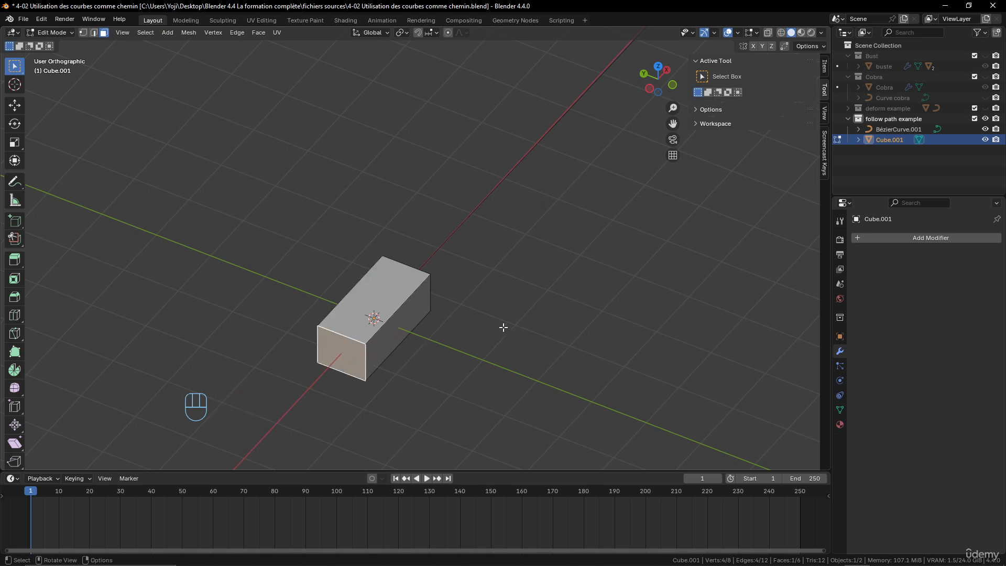
key("e")
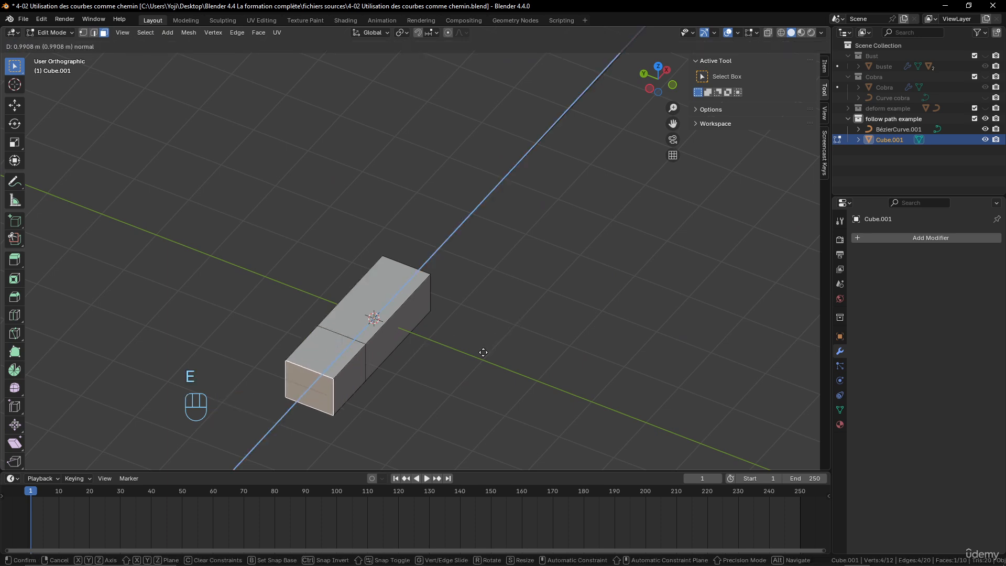
left_click(489, 347)
- Scale the extruded end face to about 0.67 and extrude it another 1.16 m as the tail section
key("s")
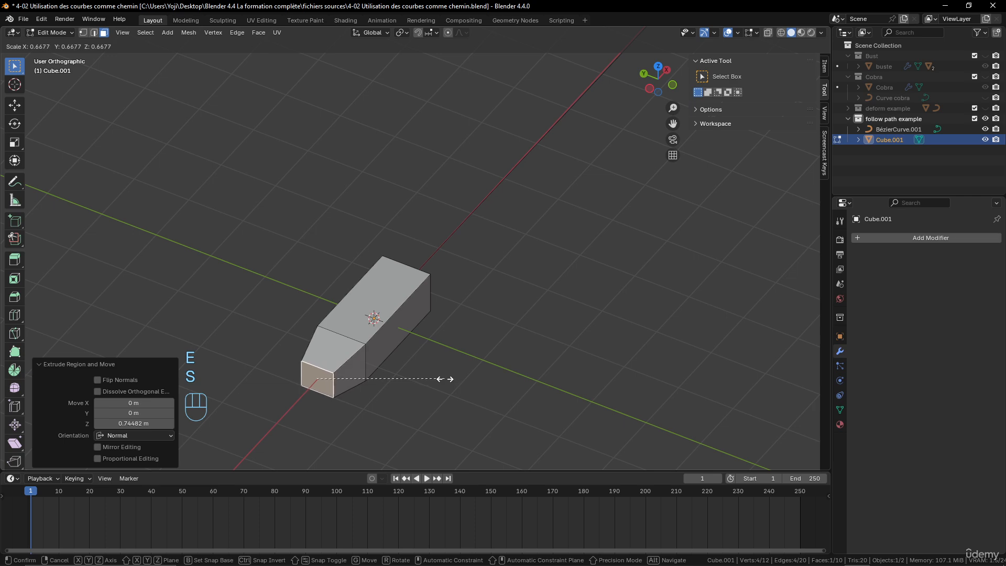
left_click(448, 378)
key("e")
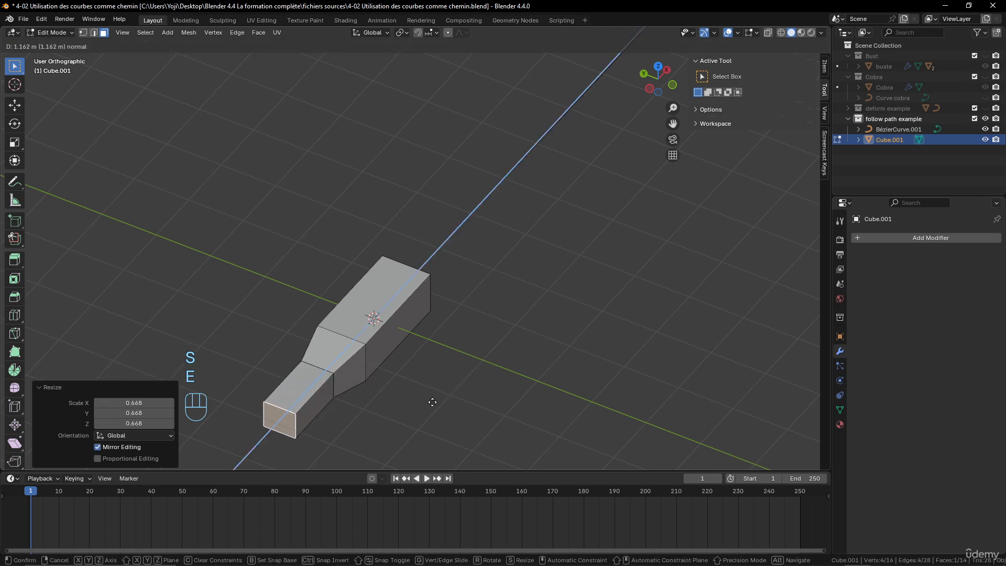
left_click(432, 402)
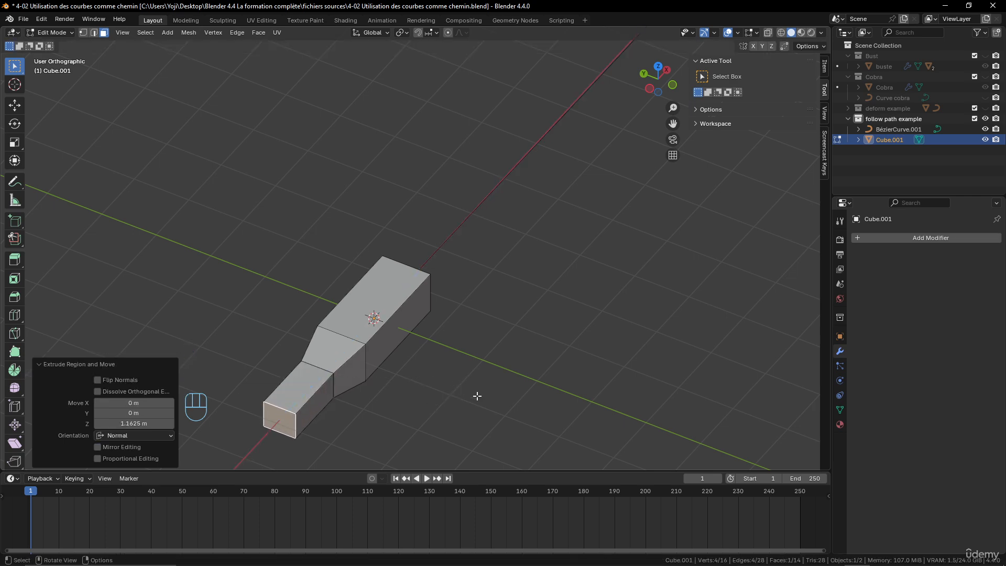
- Extrude the opposite end face about 1.48 m along positive X and shrink it into a tapered nose
middle_click_drag(477, 396, 360, 379)
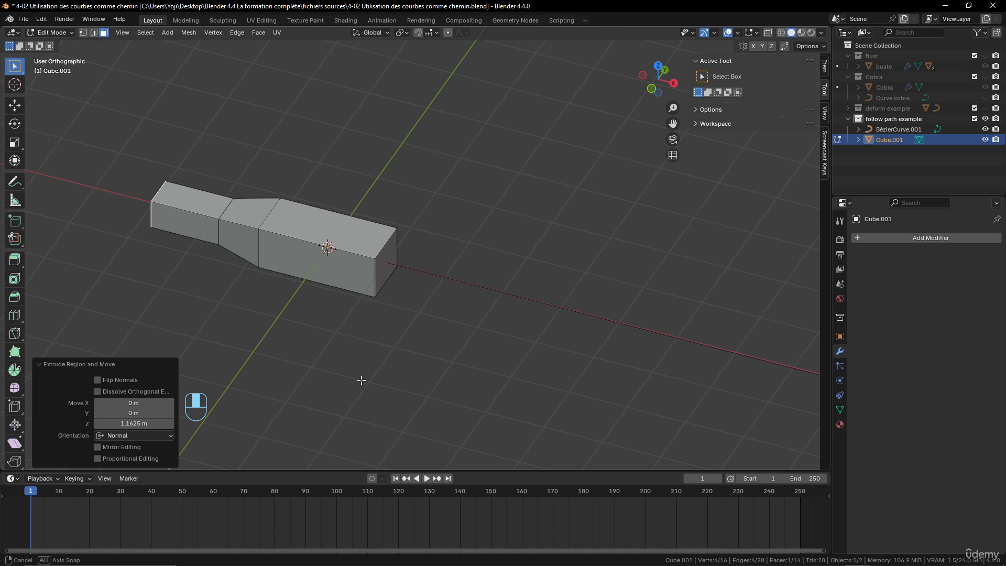
left_click(381, 265)
key("e")
left_click(526, 314)
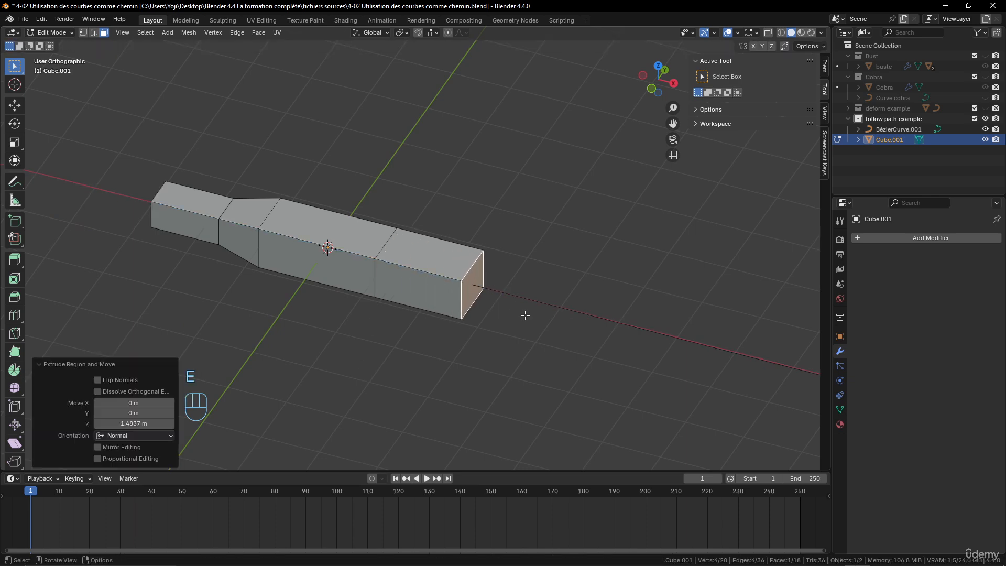
key("s")
left_click(491, 296)
- Select both side faces of the central fuselage, extrude them in place and scale them about 3.1 along Y to start the wings
middle_click_drag(490, 296, 422, 342)
scroll(439, 348, "up", 2)
left_click(415, 338)
left_click(474, 299, "shift")
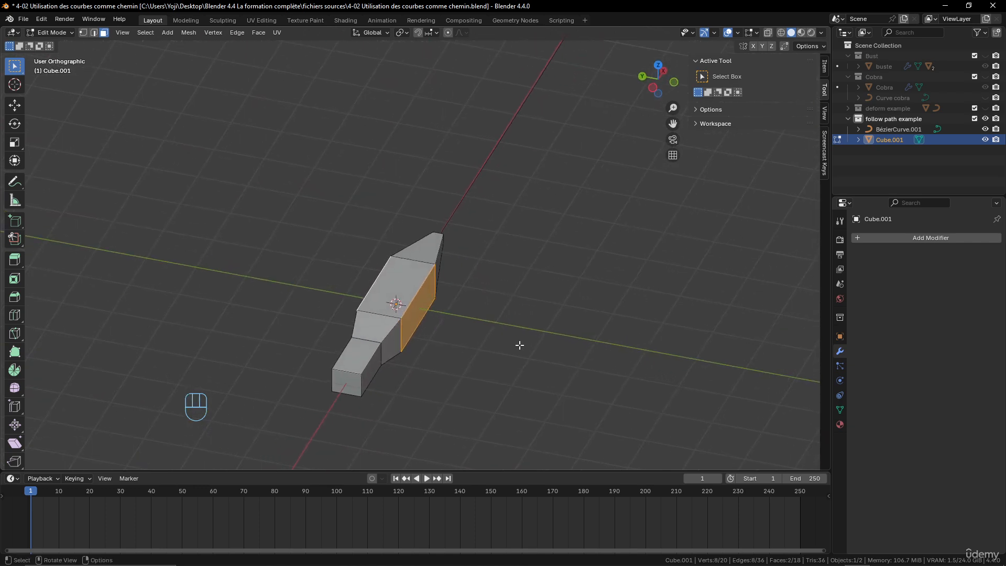
key("e")
right_click(566, 353)
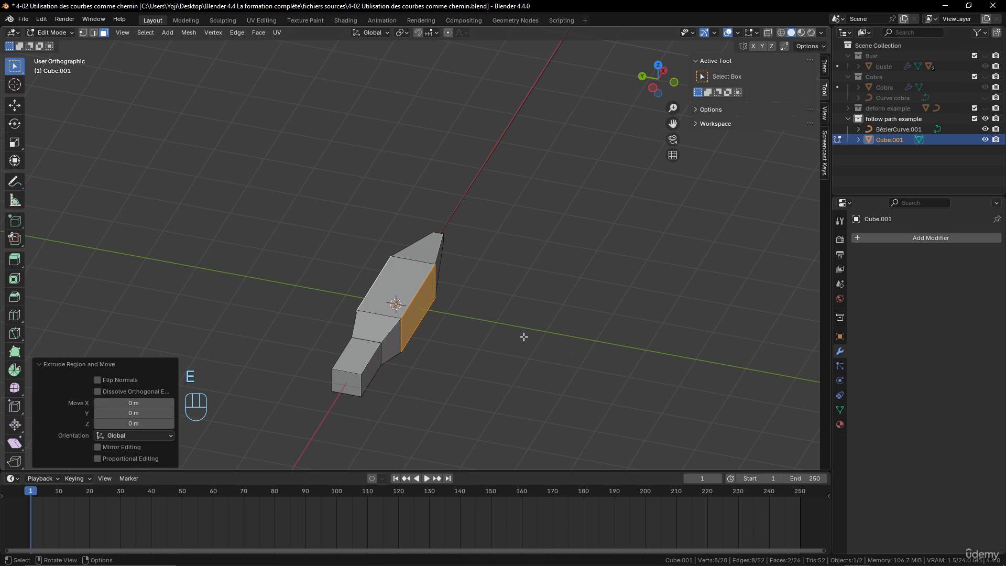
key("s")
key("x")
key("y")
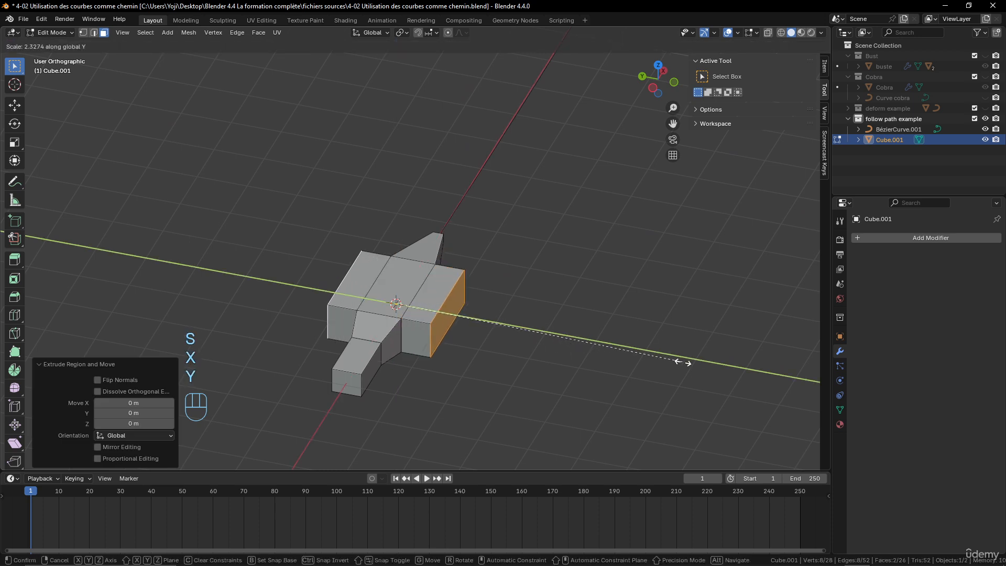
left_click(660, 354)
- Lengthen the wings by scaling their end faces about 1.88 along Y, and thin the tips to about 0.18 along Z
scroll(568, 352, "down", 2)
key("s")
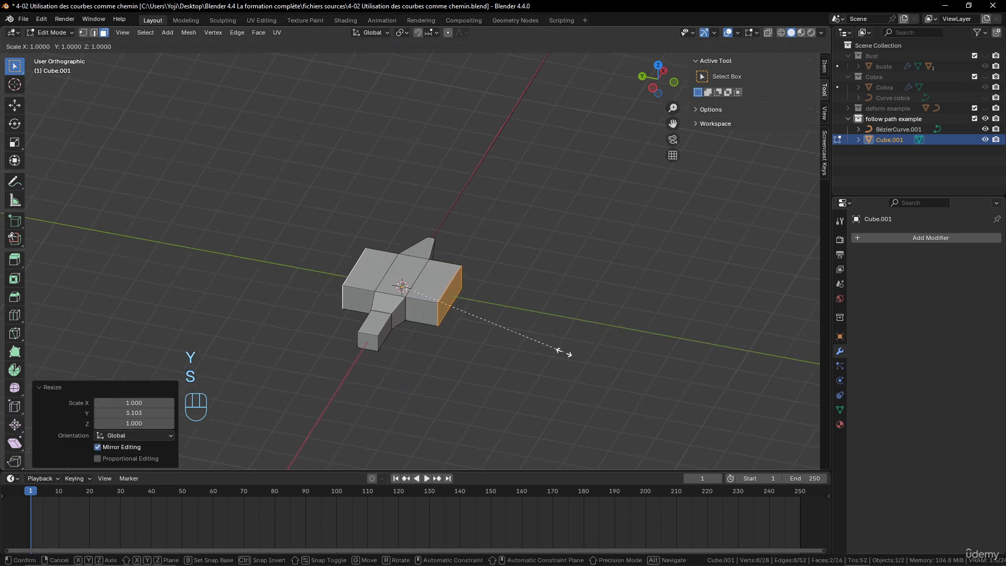
key("y")
left_click(718, 361)
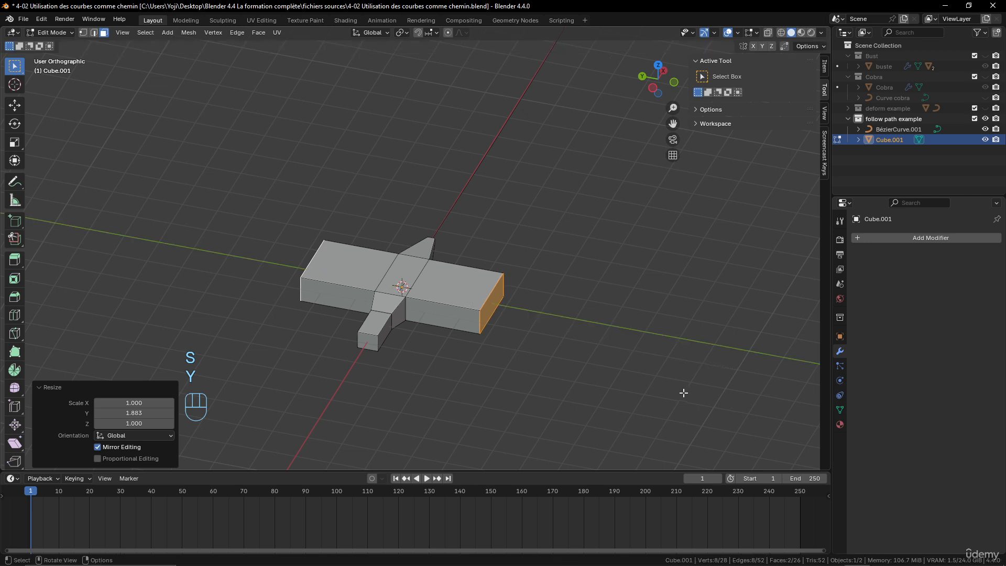
key("s")
key("z")
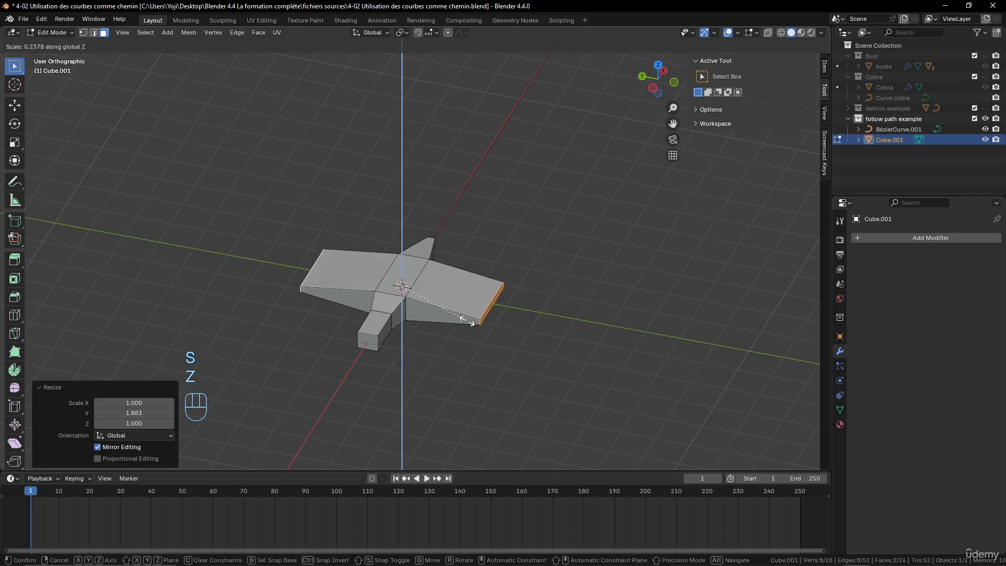
left_click(450, 312)
- Narrow the wing tips to about 0.27 along X and sweep them back about -1.41 m along X
key("s")
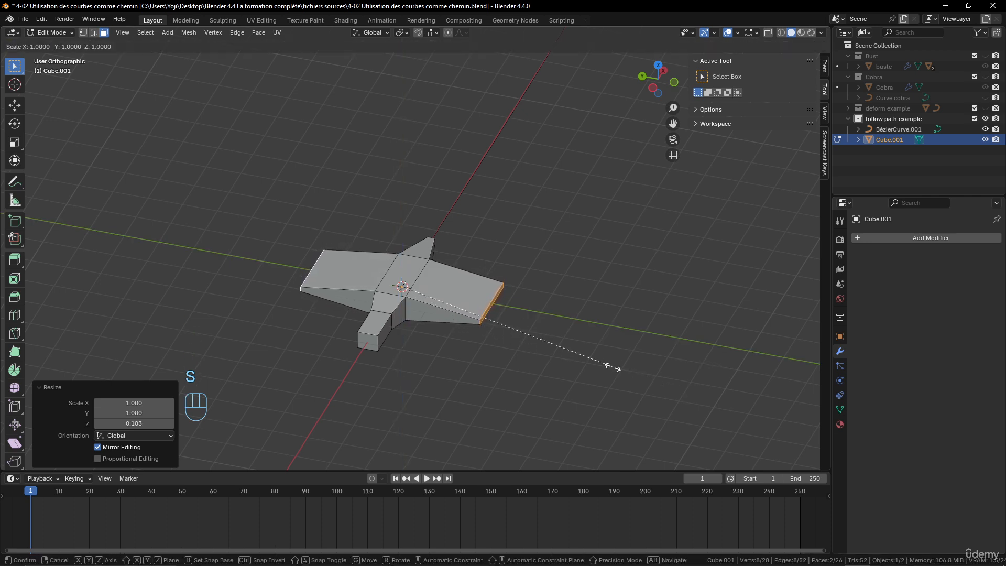
key("x")
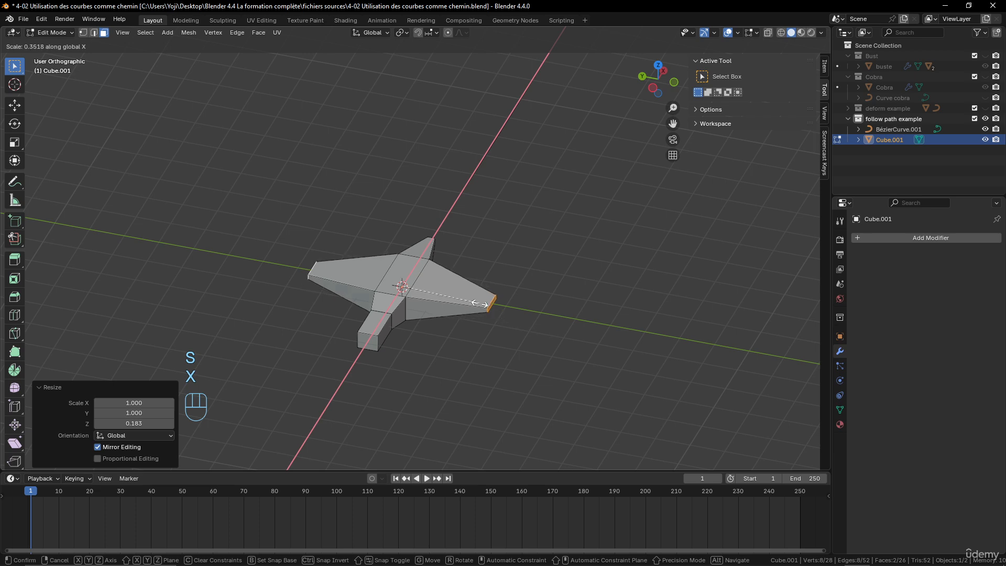
left_click(463, 295)
key("g")
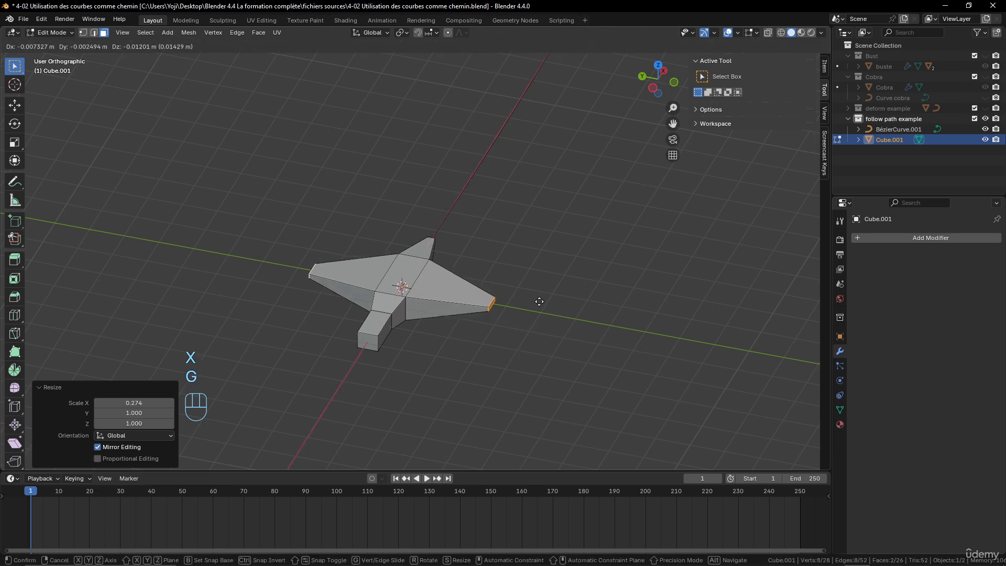
key("x")
left_click(526, 330)
middle_click_drag(527, 330, 538, 336)
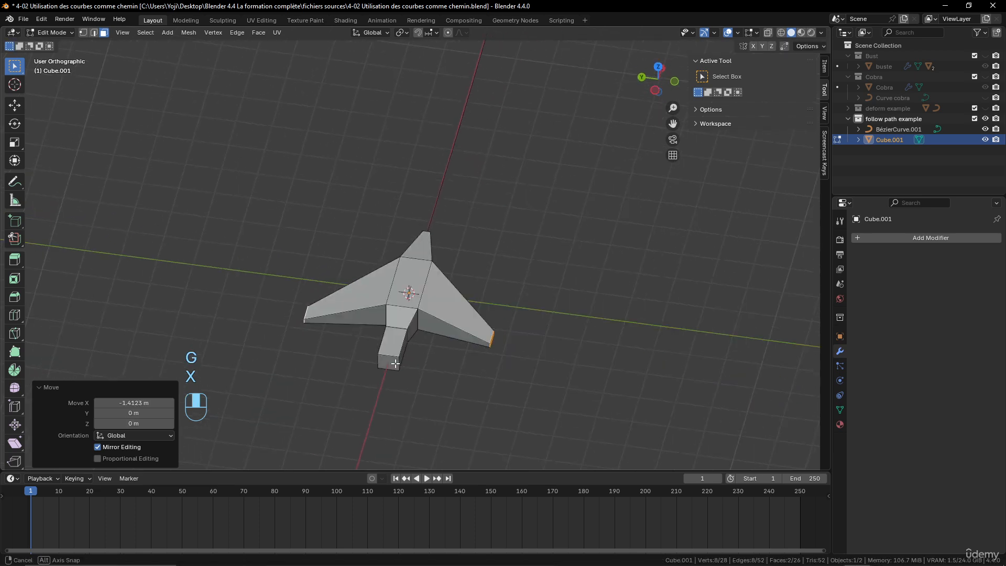
- Select both side faces of the tail section, extrude them in place and scale them about 3.37 along Y as tail fins
scroll(418, 364, "up", 3)
middle_click_drag(417, 364, 442, 321, "shift")
middle_click_drag(441, 327, 385, 338)
middle_click_drag(307, 343, 483, 353)
left_click(496, 362, "shift")
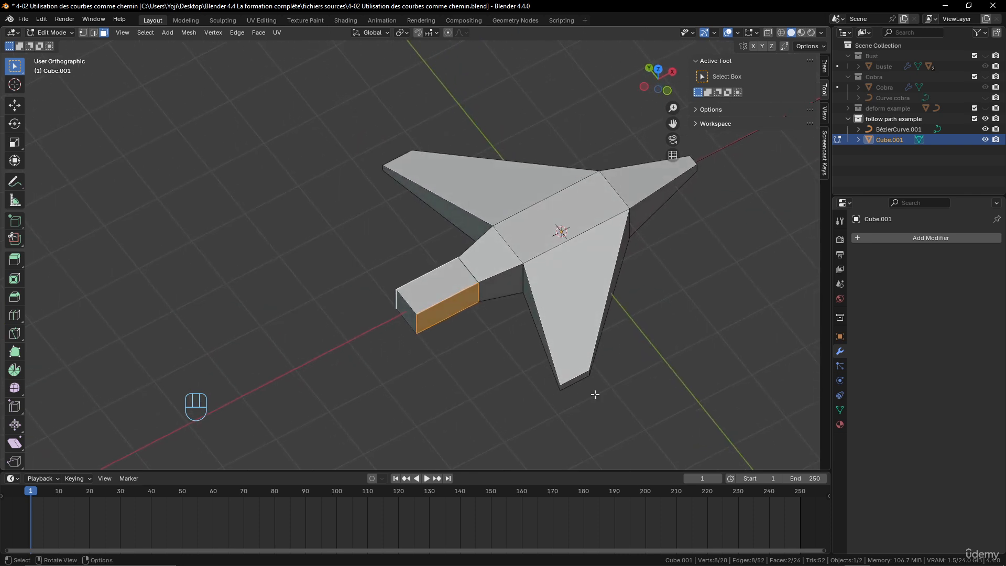
key("e")
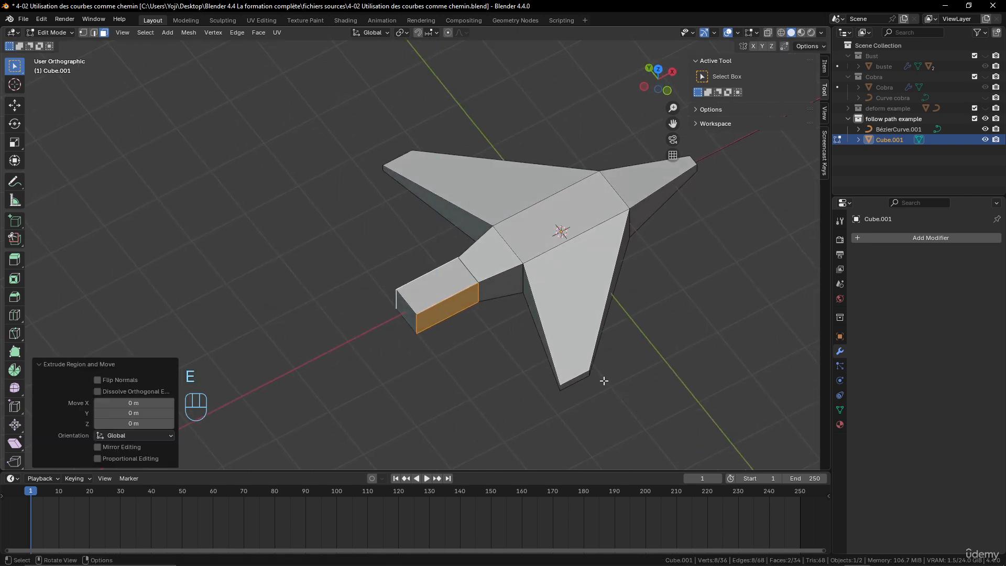
key("s")
key("x")
key("y")
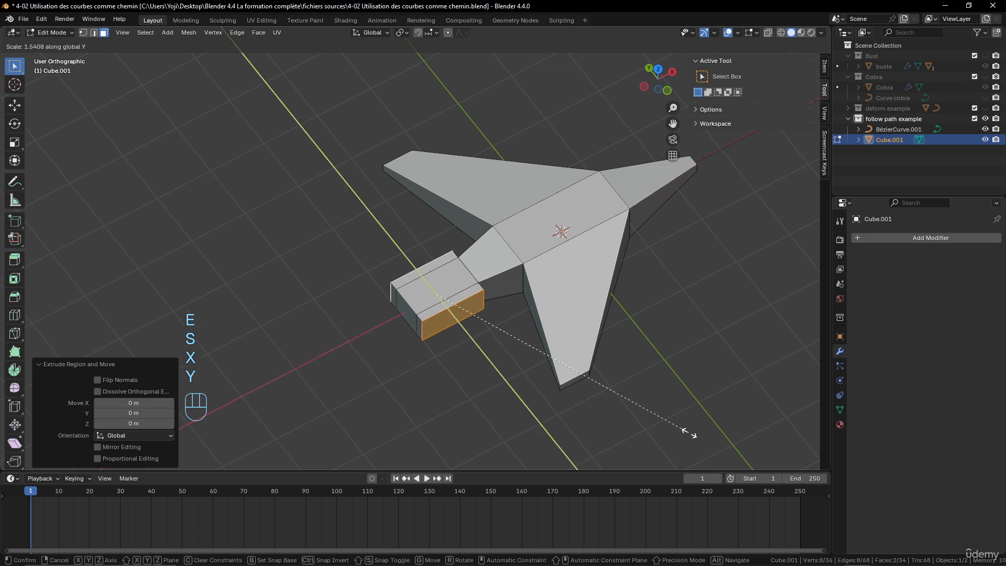
left_click(177, 120)
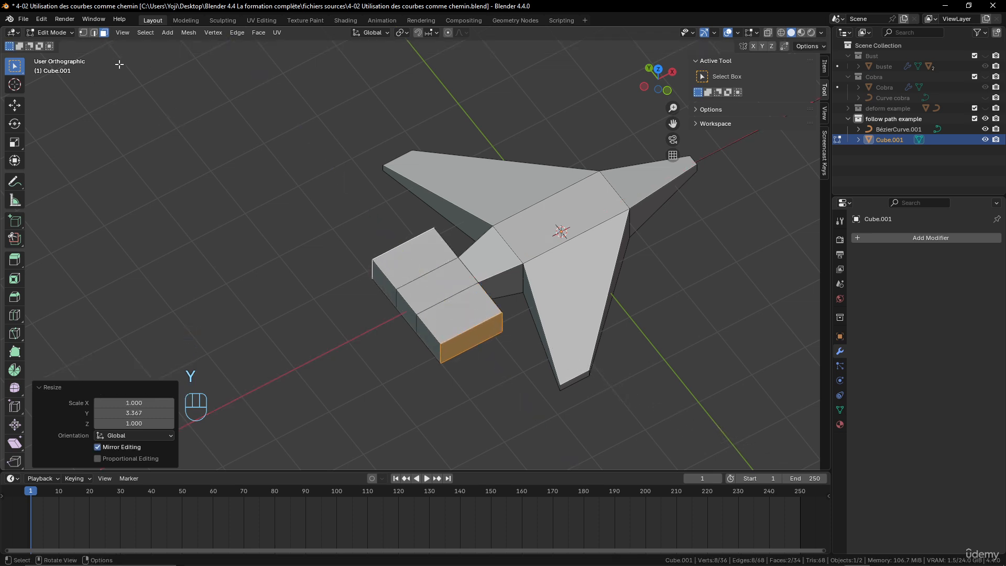
- Taper the tail fin tips to about 0.23 along Z and 0.17 along X
key("s")
key("z")
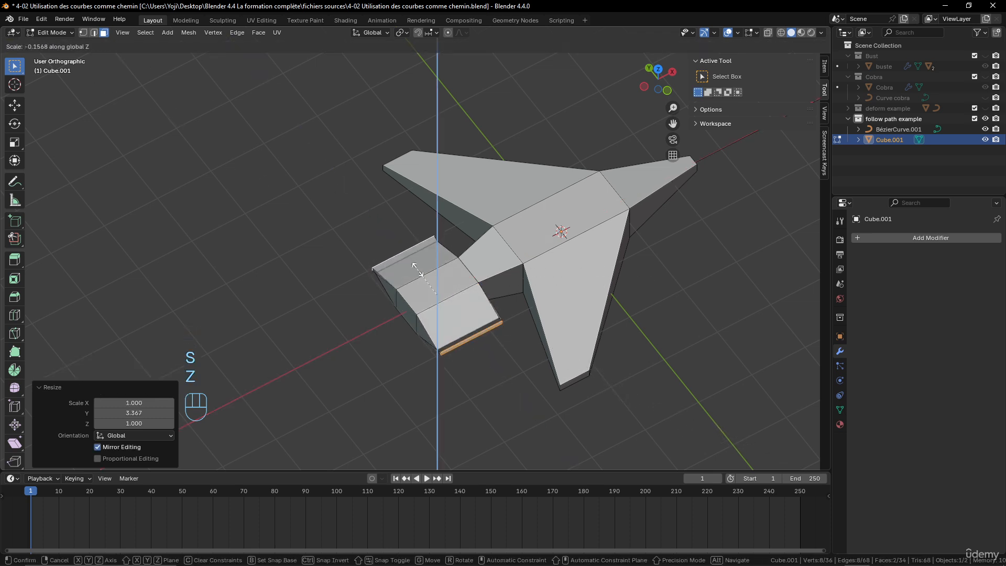
left_click(470, 257)
key("s")
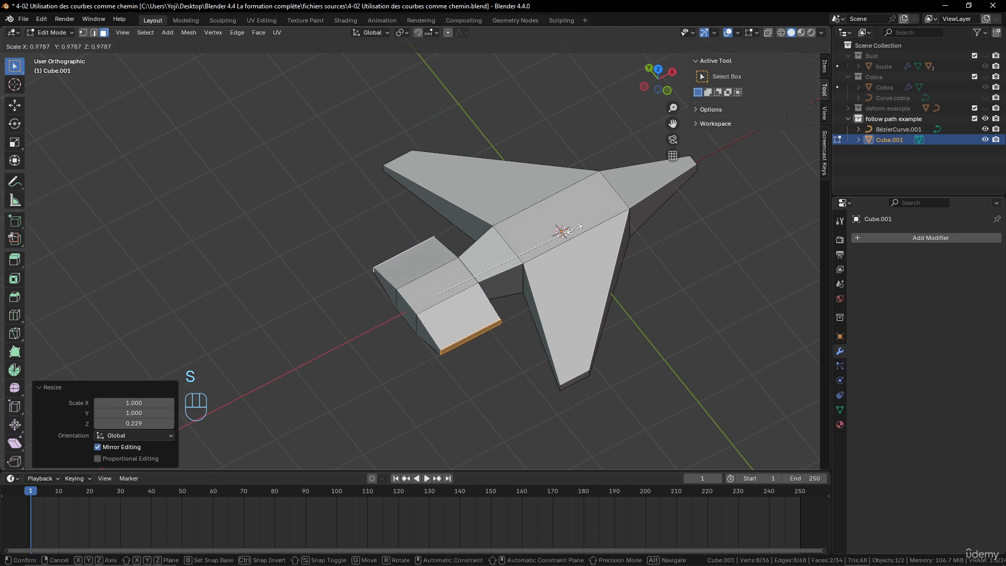
key("y")
key("x")
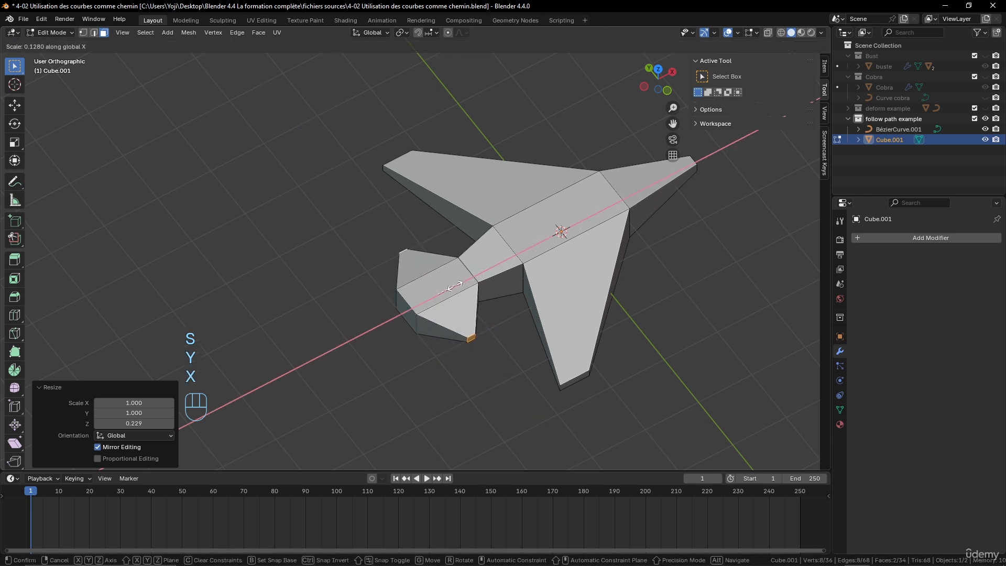
left_click(463, 282)
- Move the tail fin tips about -0.52 m along X and return to Object Mode
key("g")
key("x")
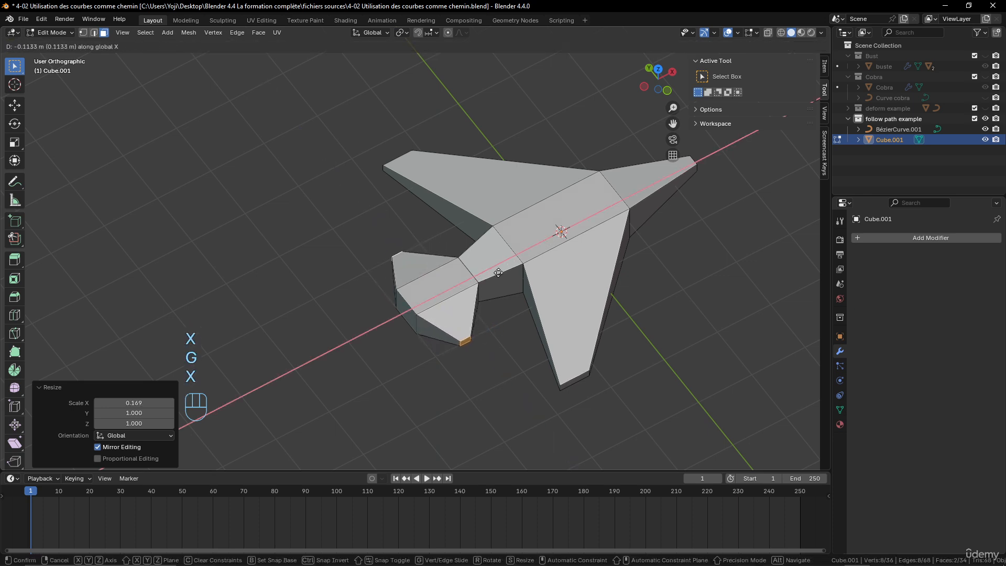
left_click(482, 287)
scroll(539, 247, "down", 3)
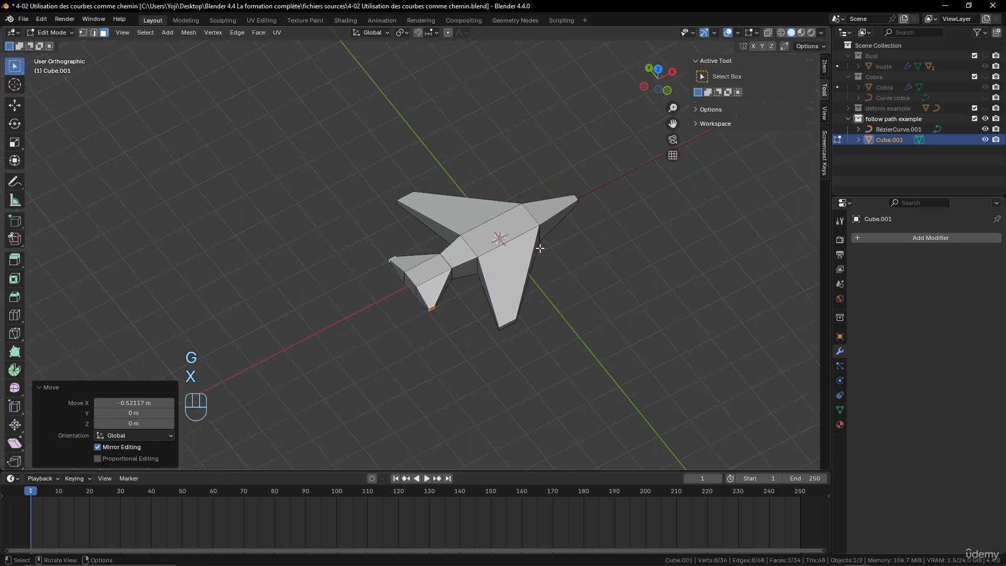
middle_click_drag(491, 251, 465, 242)
key("Tab")
scroll(486, 217, "down", 4)
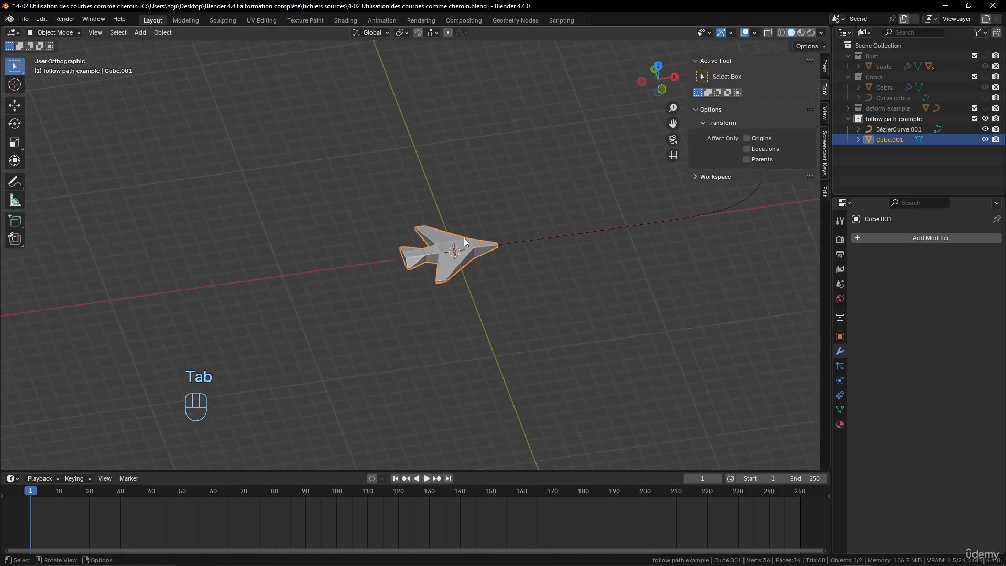
- Add the Bézier curve to the airplane selection and parent the airplane to it with Follow Path
middle_click_drag(513, 286, 557, 292)
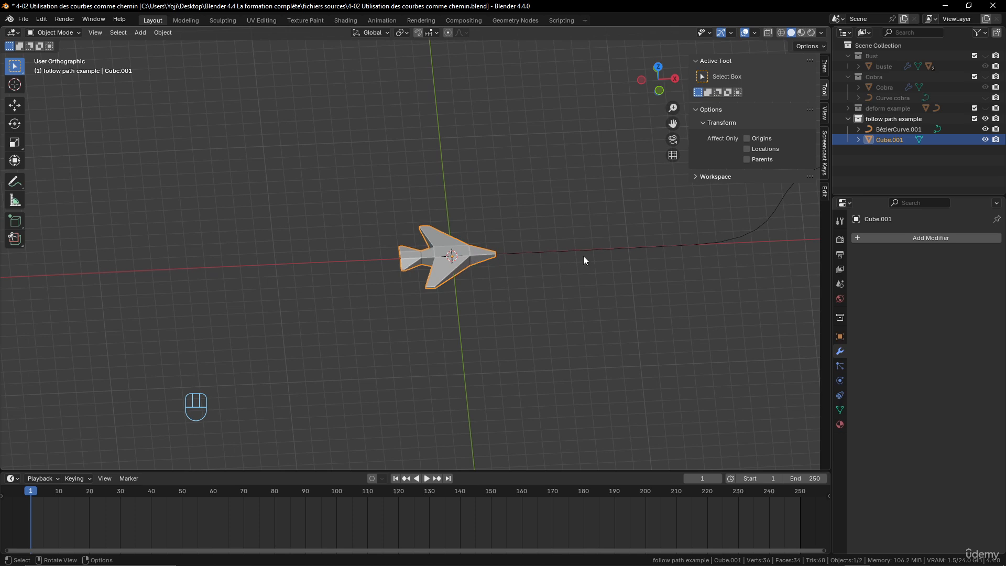
left_click(541, 247, "shift")
scroll(608, 254, "down", 4)
middle_click_drag(607, 253, 482, 253, "shift")
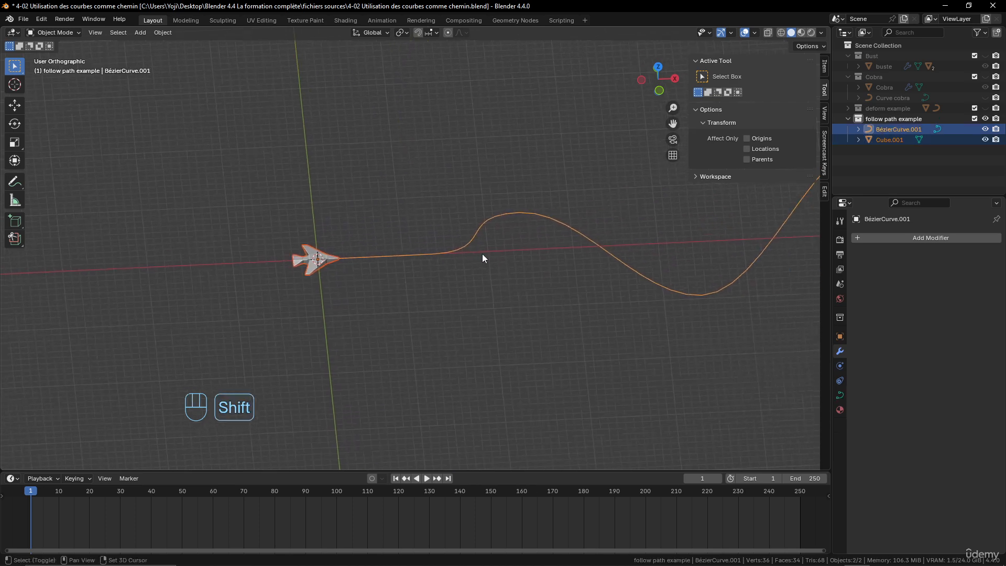
scroll(365, 233, "up", 3)
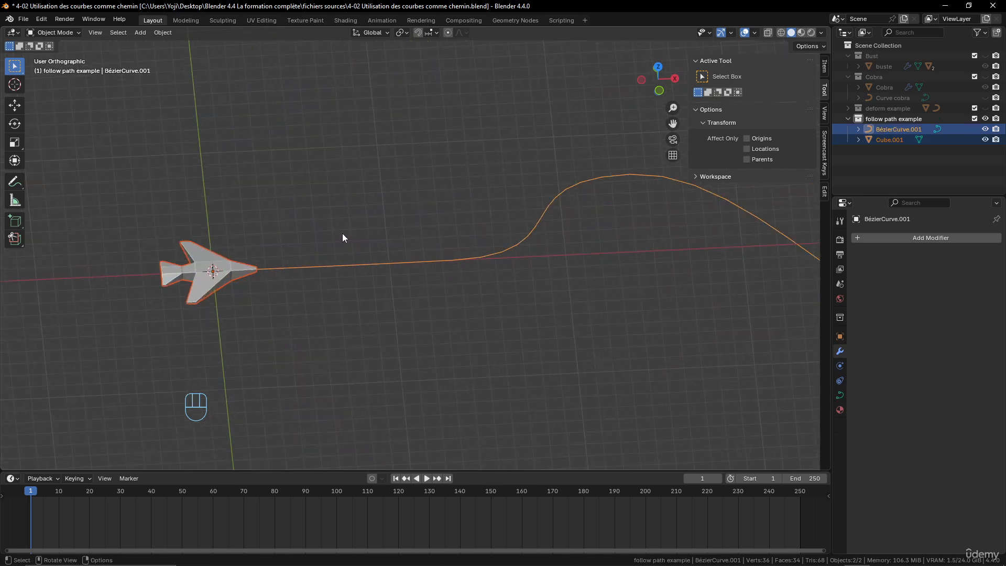
key("ctrl+p")
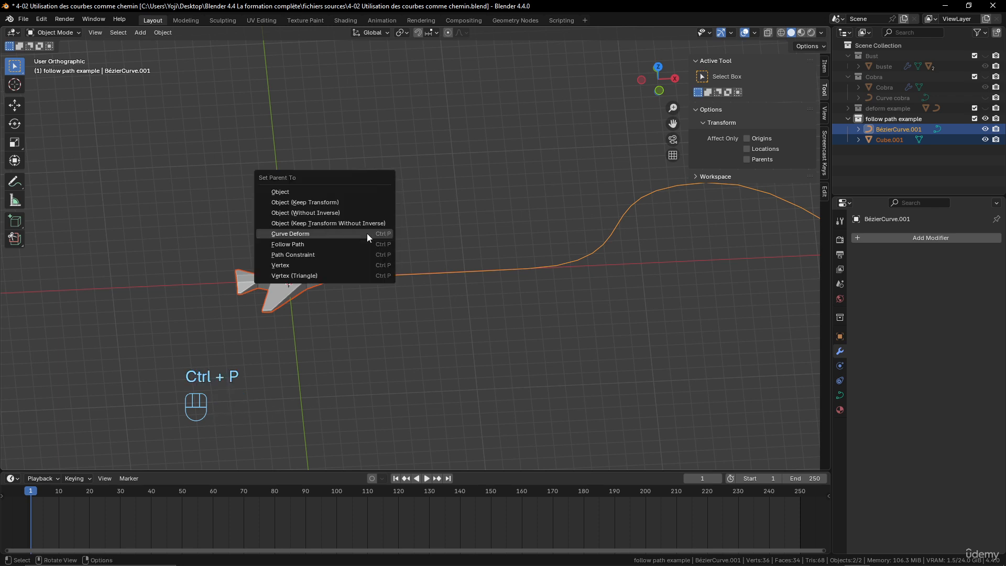
left_click(303, 240)
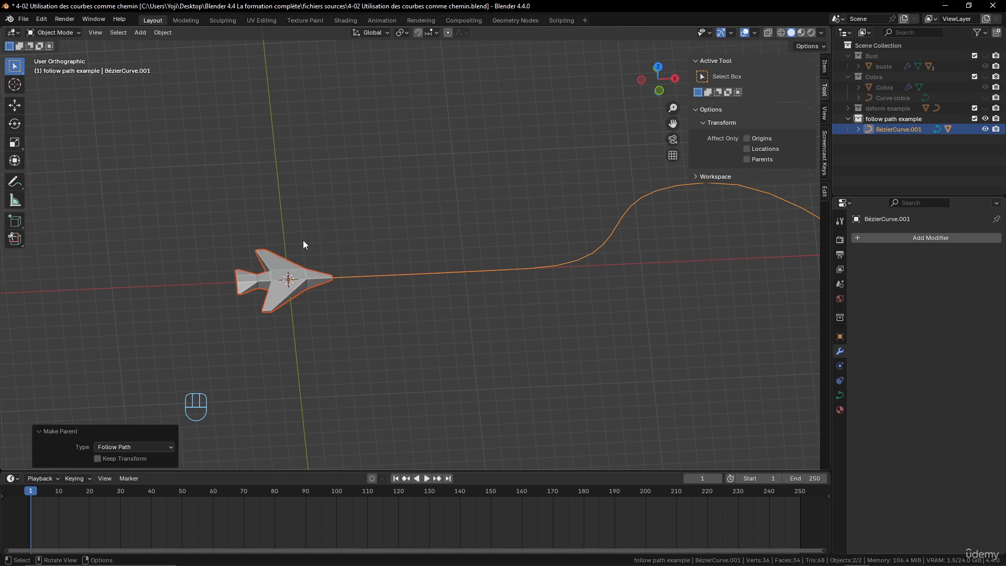
- Play and scrub the animation to check how the airplane travels along the full curve, returning to frame 1
key("space")
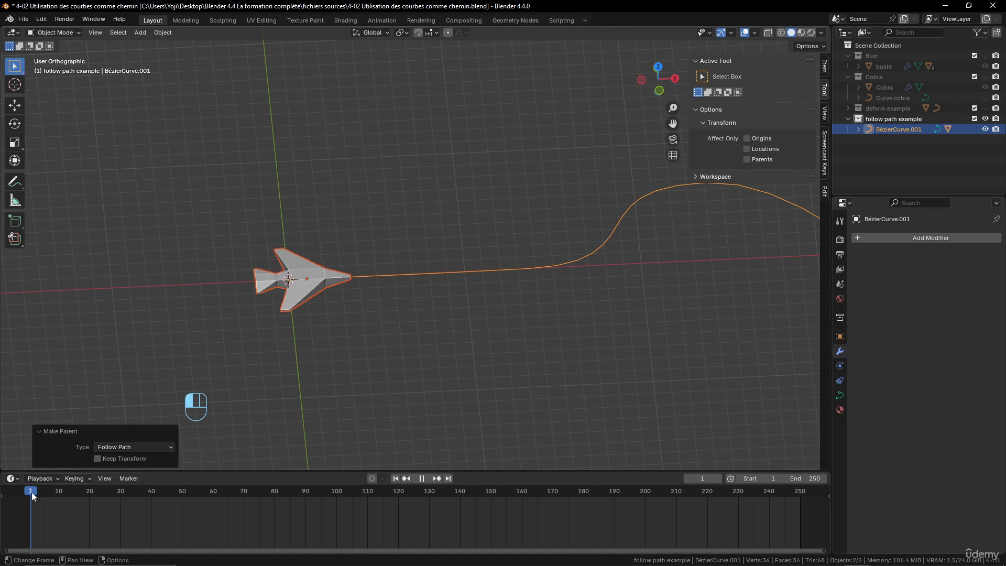
left_click_drag(54, 498, 28, 501)
key("space")
scroll(383, 340, "down", 1)
scroll(383, 340, "down", 4)
middle_click_drag(525, 302, 427, 266, "shift")
mouse_move(34, 489)
left_mouse_down()
mouse_move(348, 513)
mouse_move(337, 513)
mouse_move(324, 482)
mouse_move(22, 505)
mouse_move(33, 505)
left_mouse_up()
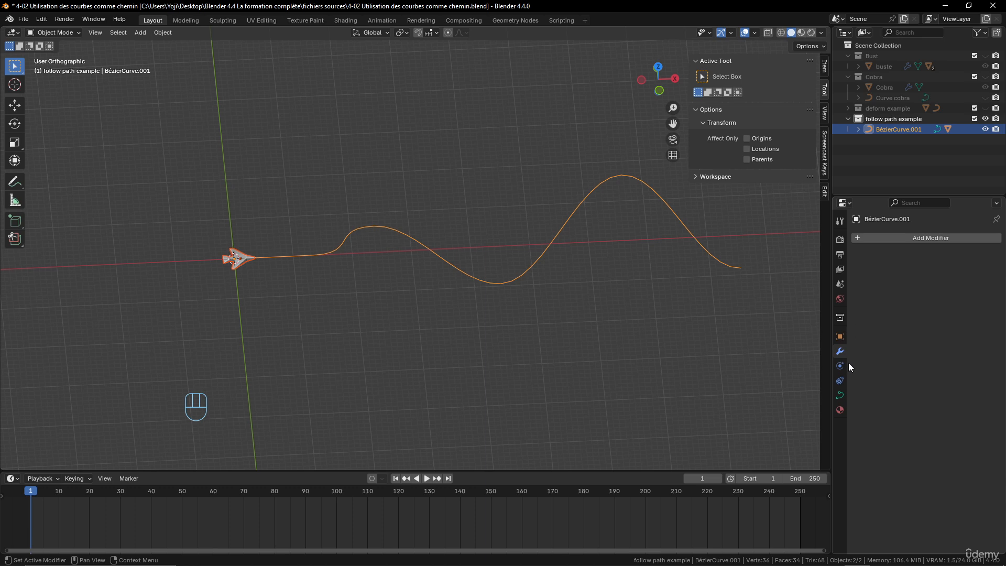
- Set the curve's Path Animation length to 250 frames
left_click(840, 395)
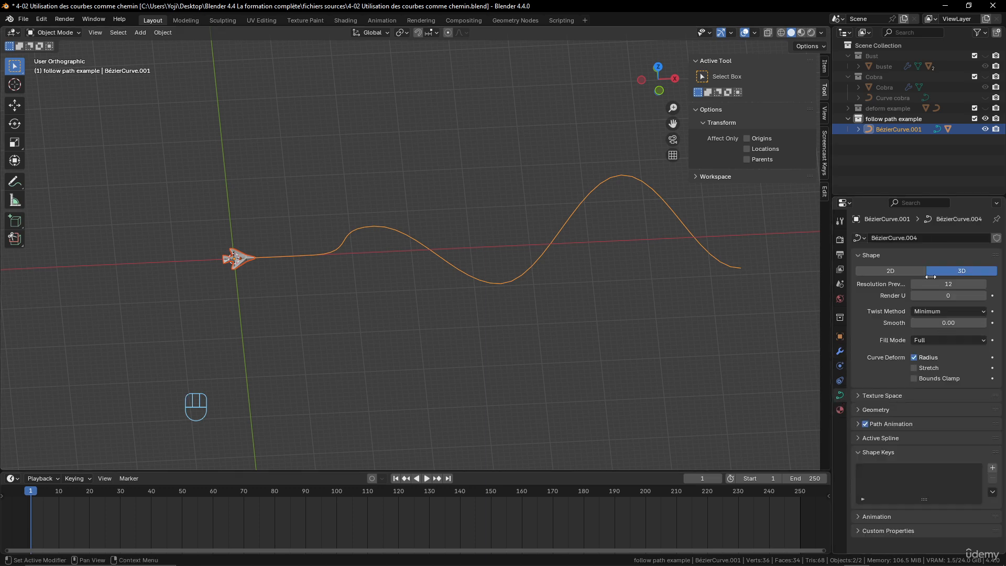
left_click(858, 423)
scroll(935, 382, "down", 2)
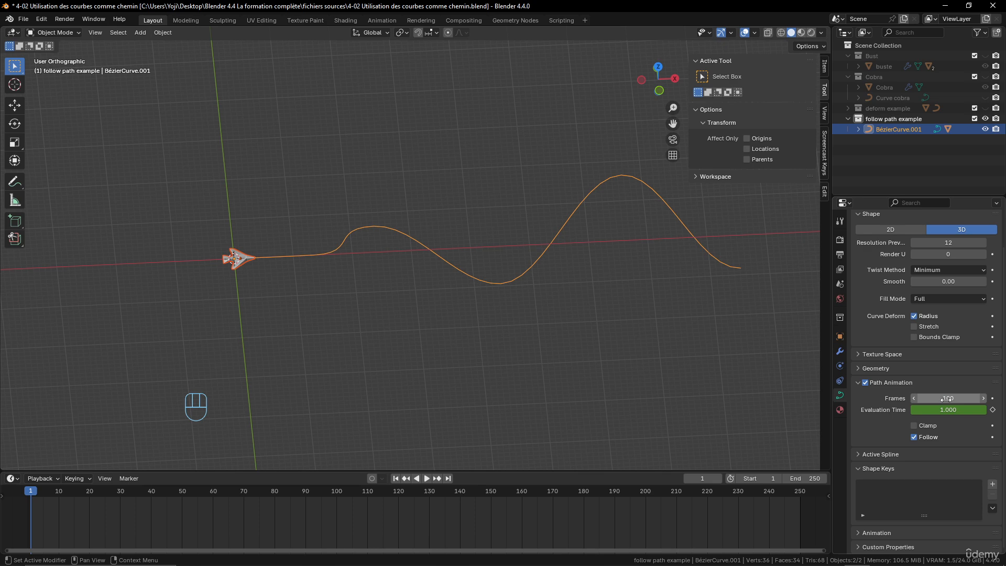
left_click(941, 398)
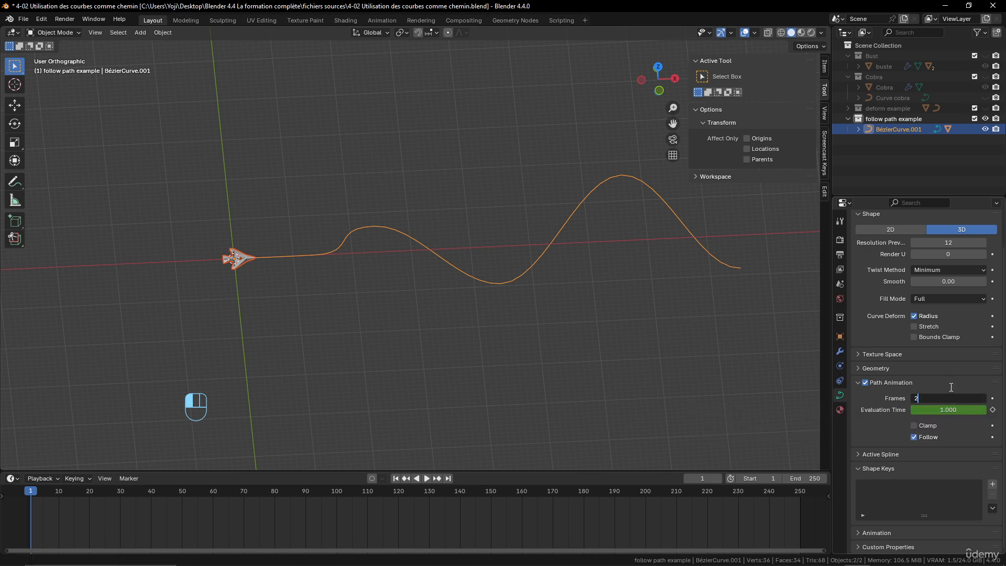
key("Return")
- Scrub the animation to frame 103 and examine the airplane's position and orientation on the curve
mouse_move(31, 493)
left_mouse_down()
mouse_move(799, 508)
mouse_move(30, 509)
left_mouse_up()
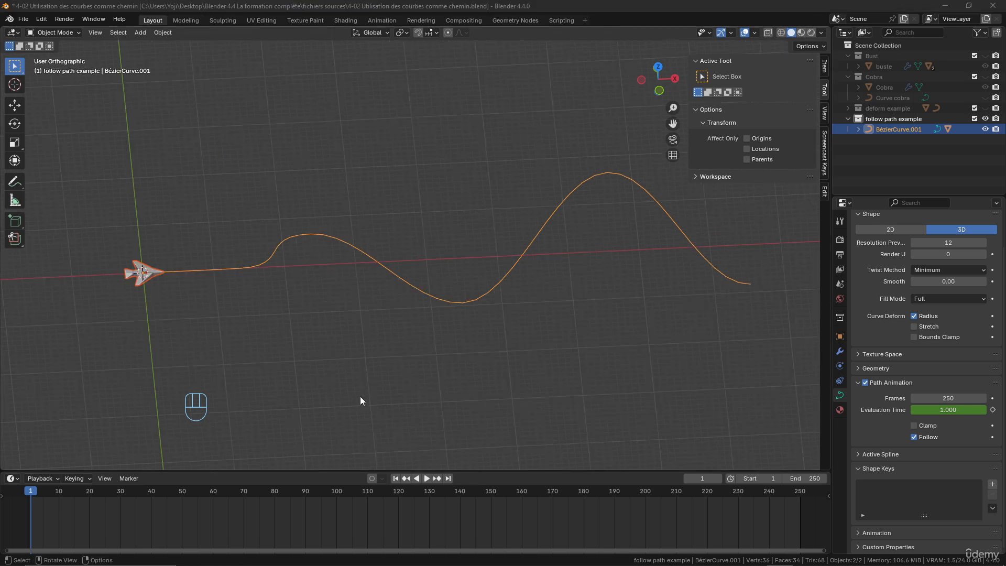
left_click_drag(32, 496, 347, 547)
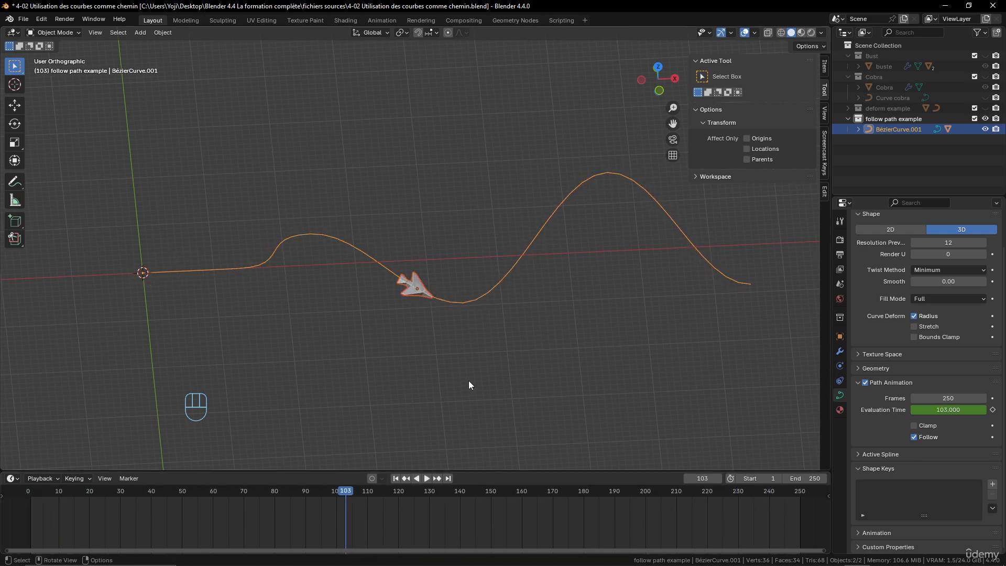
scroll(440, 250, "up", 3)
middle_click_drag(429, 335, 330, 347)
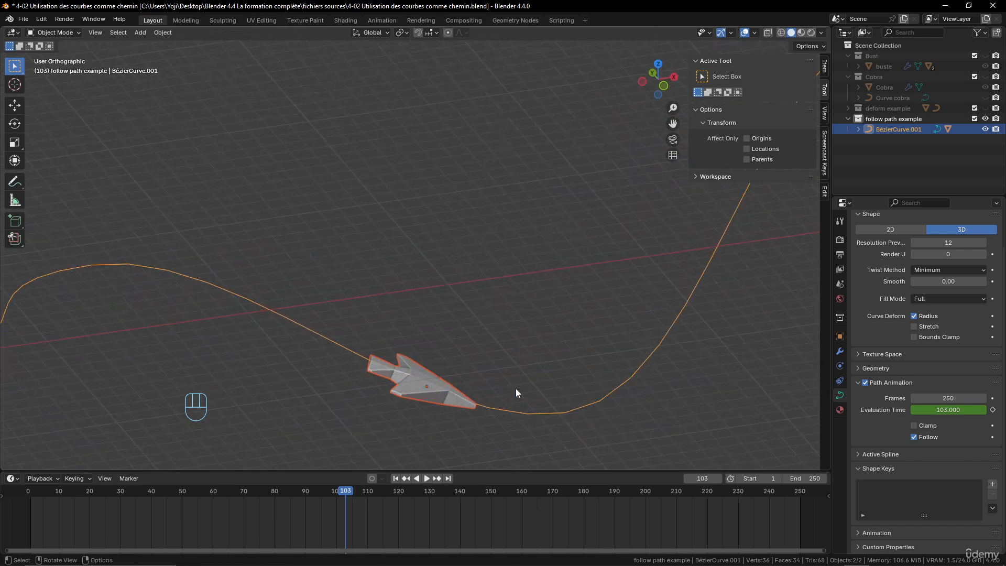
scroll(516, 388, "down", 3)
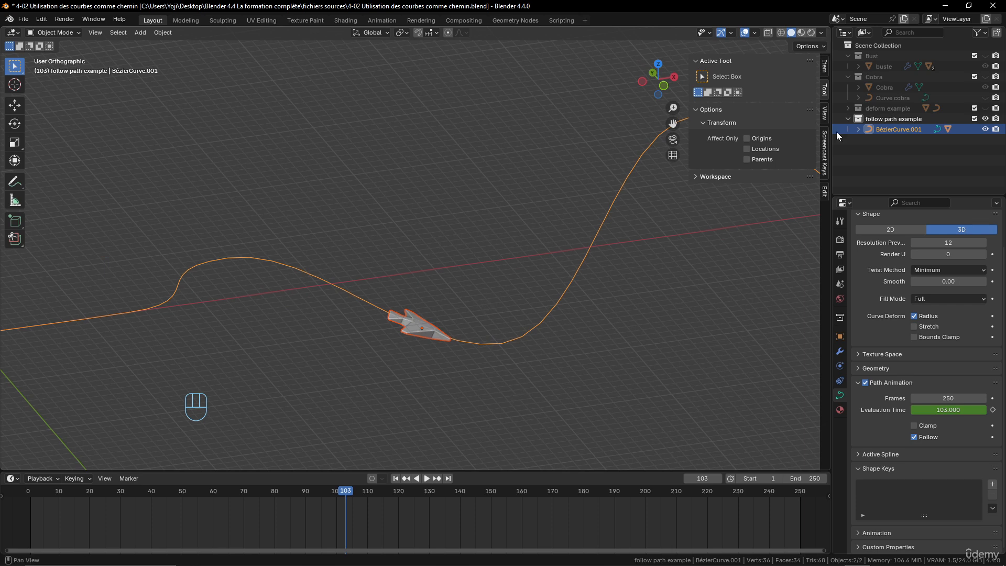
- Hide the follow path example collection and show the Bust collection
left_click(986, 119)
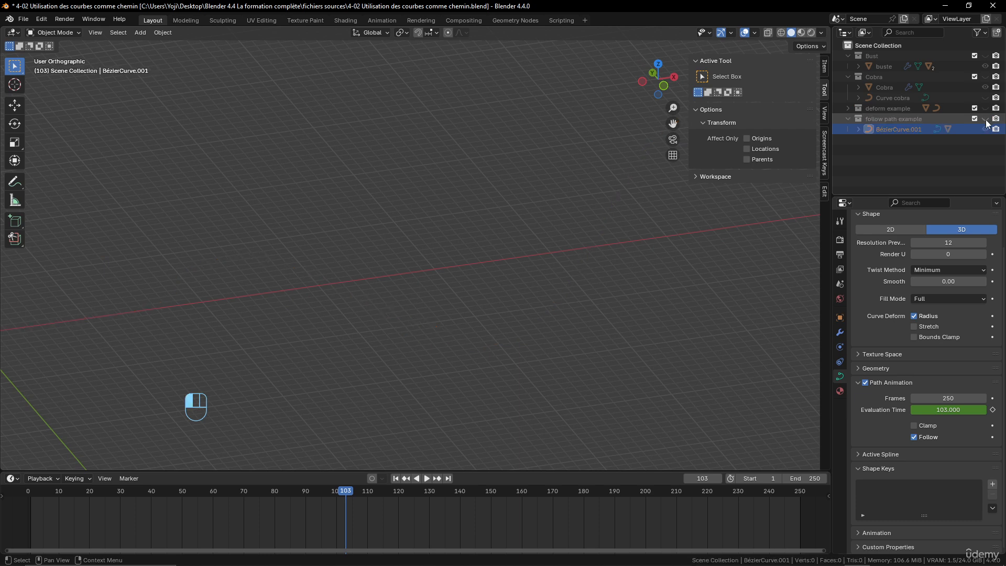
scroll(429, 276, "down", 8)
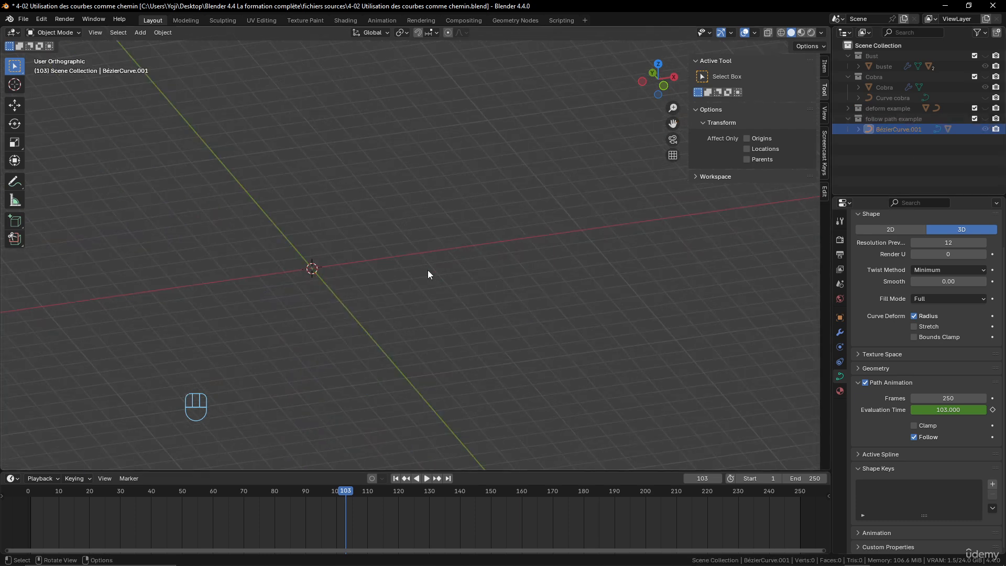
middle_click_drag(429, 275, 410, 280)
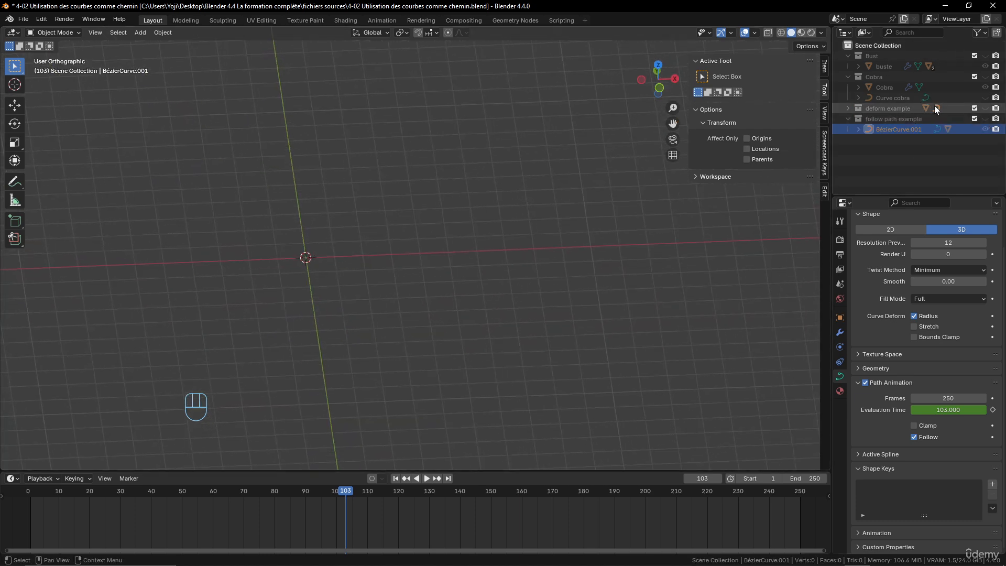
left_click(985, 55)
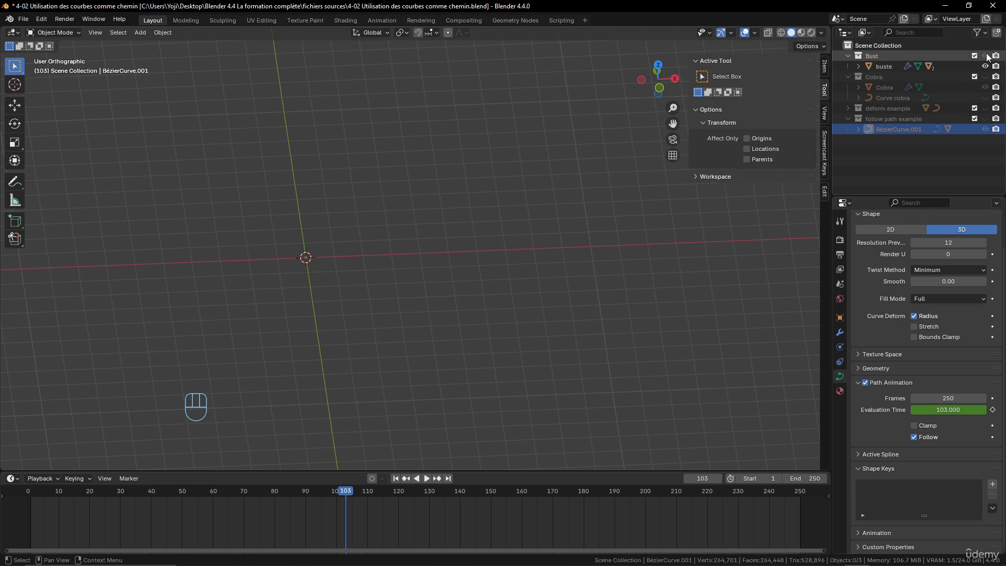
mouse_move(570, 232)
middle_mouse_down("shift")
mouse_move(352, 249)
mouse_move(196, 301)
mouse_move(576, 269)
mouse_move(321, 294)
mouse_move(569, 279)
middle_mouse_up("shift")
scroll(561, 278, "up", 5)
middle_click_drag(504, 279, 420, 209, "shift")
scroll(451, 241, "down", 3)
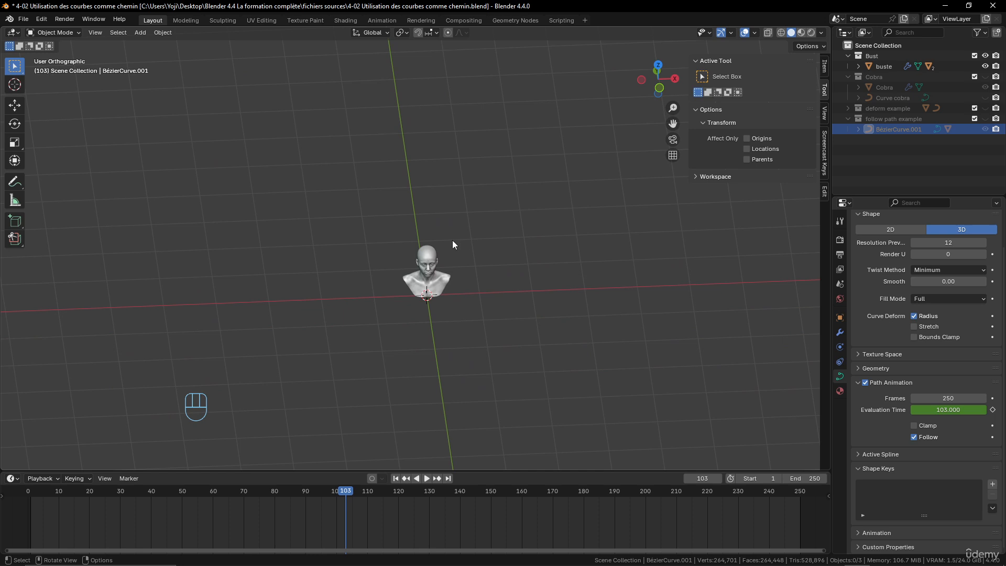
- Select the bust and inspect its transform values and its shape from the front
left_click(439, 291)
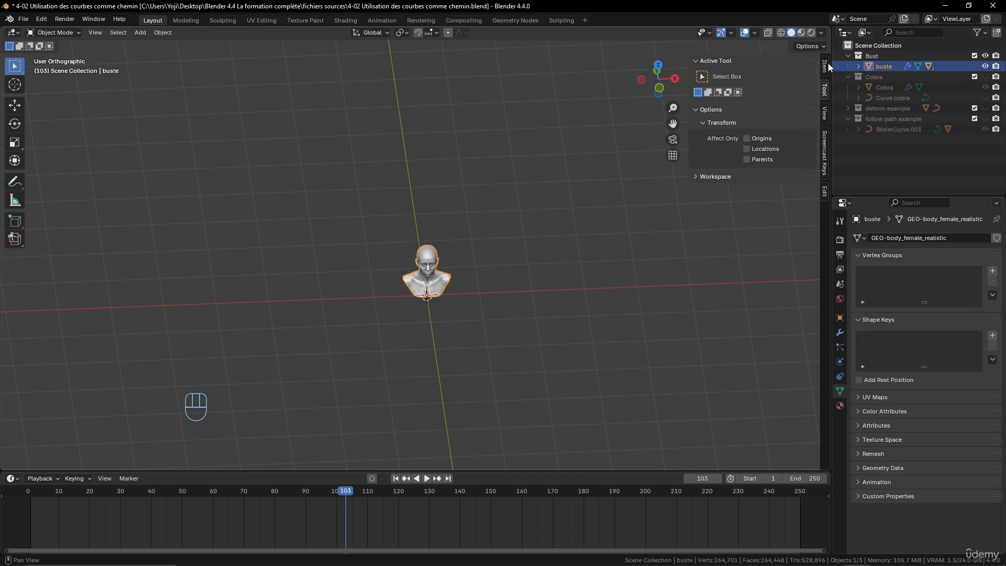
scroll(483, 296, "up", 4)
left_click(827, 65)
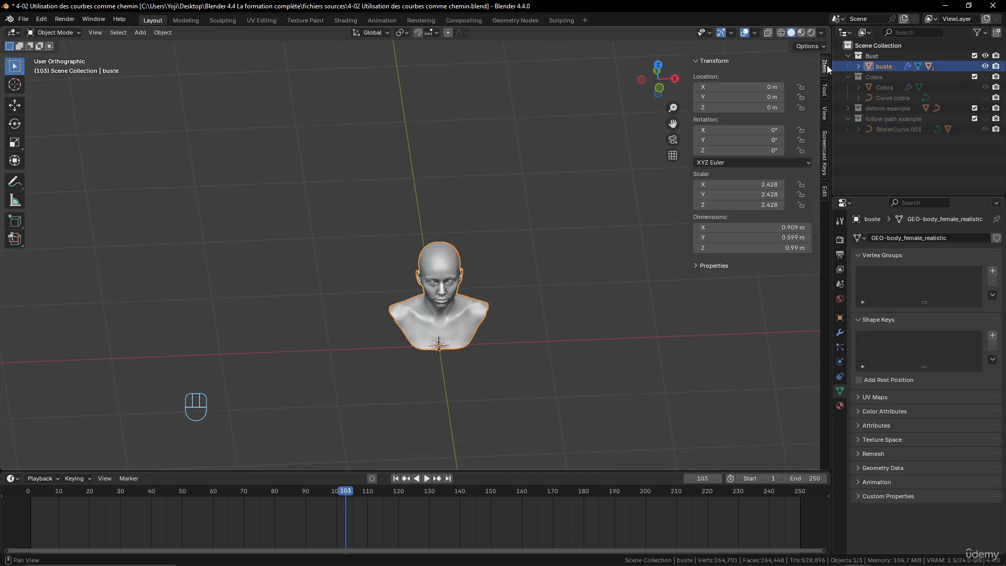
scroll(495, 272, "down", 3)
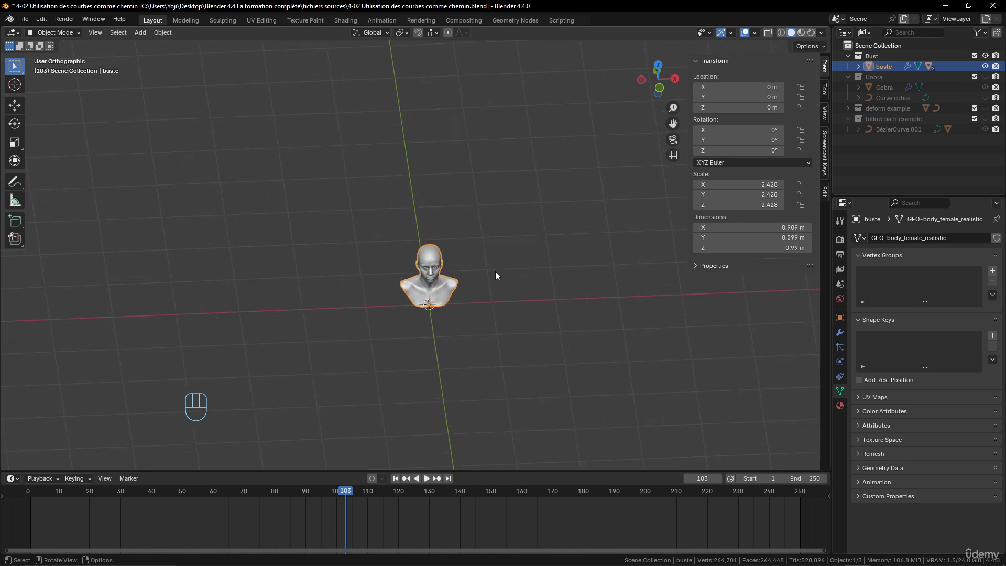
scroll(495, 271, "up", 5)
middle_click_drag(473, 208, 469, 218)
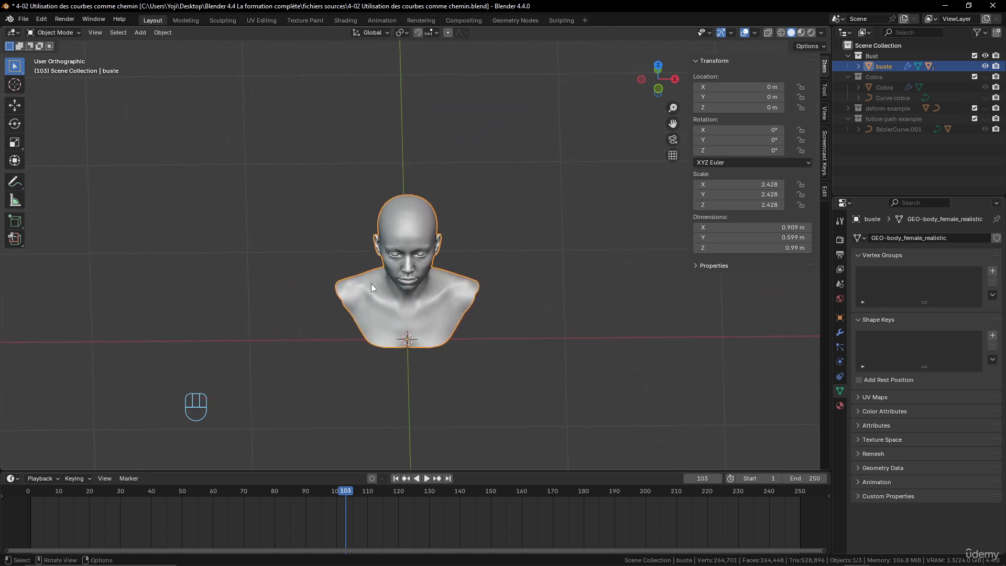
middle_click_drag(371, 284, 447, 264)
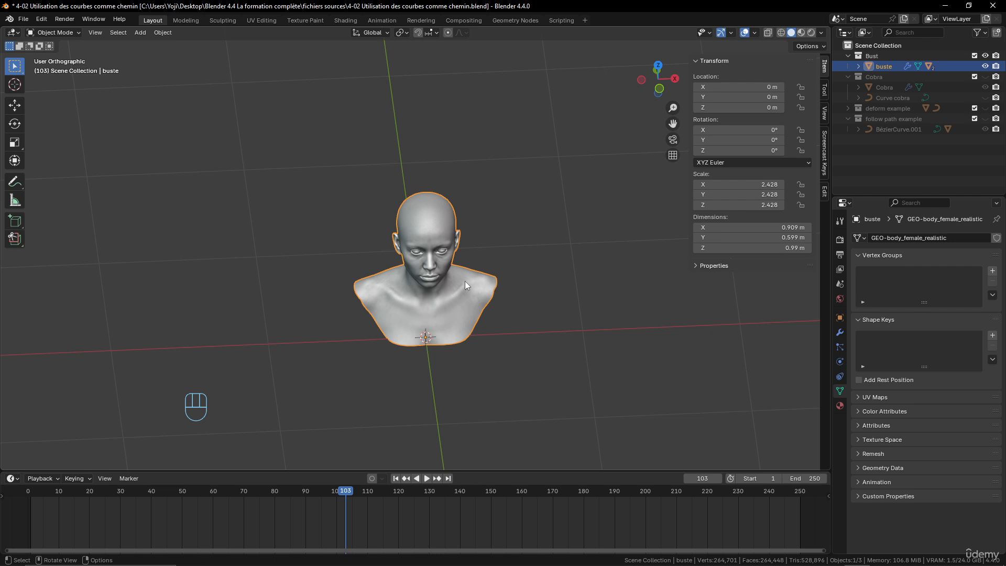
- Add a Bézier curve at the bust's origin and delete all its vertices in Edit Mode
key("shift")
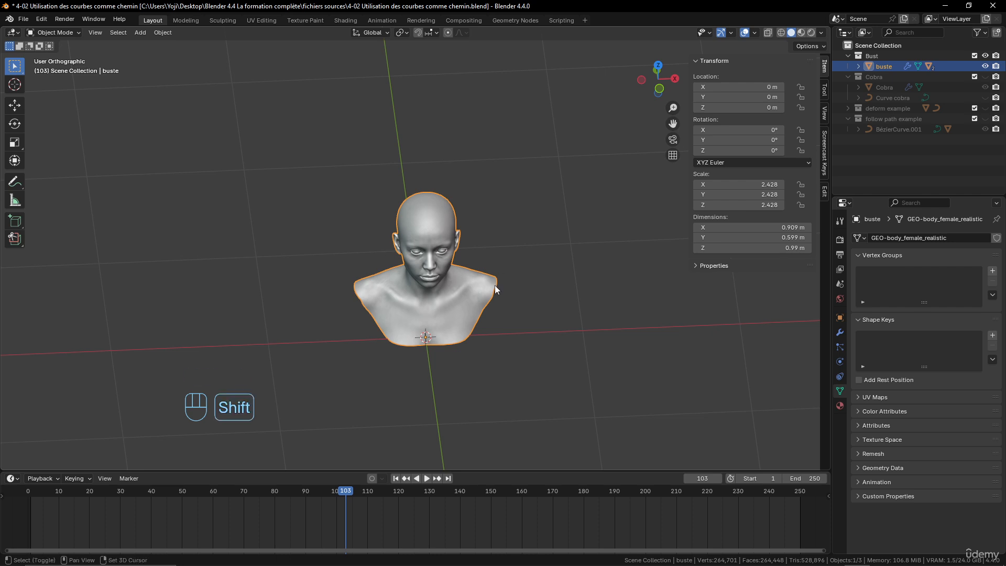
key("shift+a")
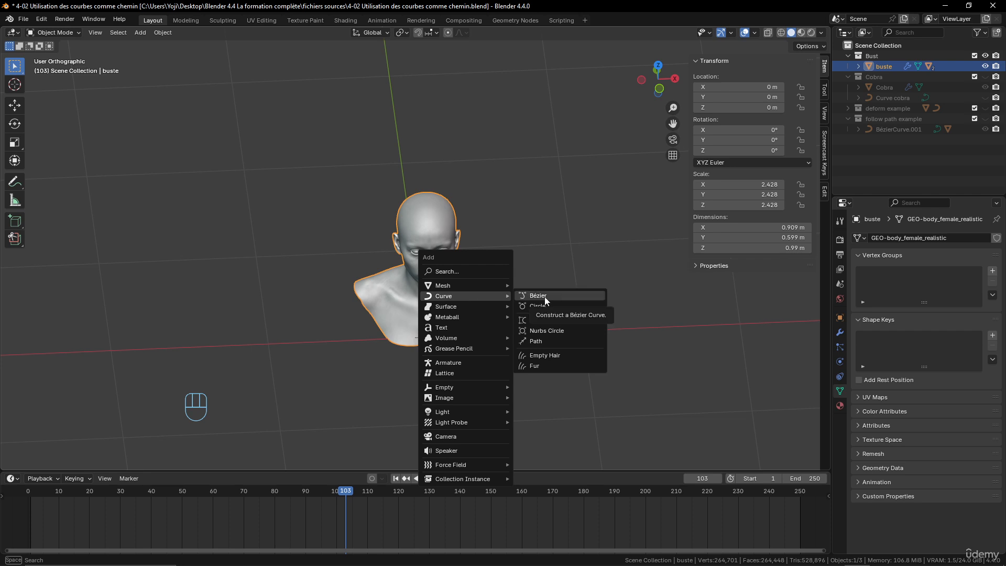
left_click(545, 297)
scroll(469, 306, "down", 4)
scroll(467, 304, "up", 4)
middle_click_drag(464, 295, 468, 261, "shift")
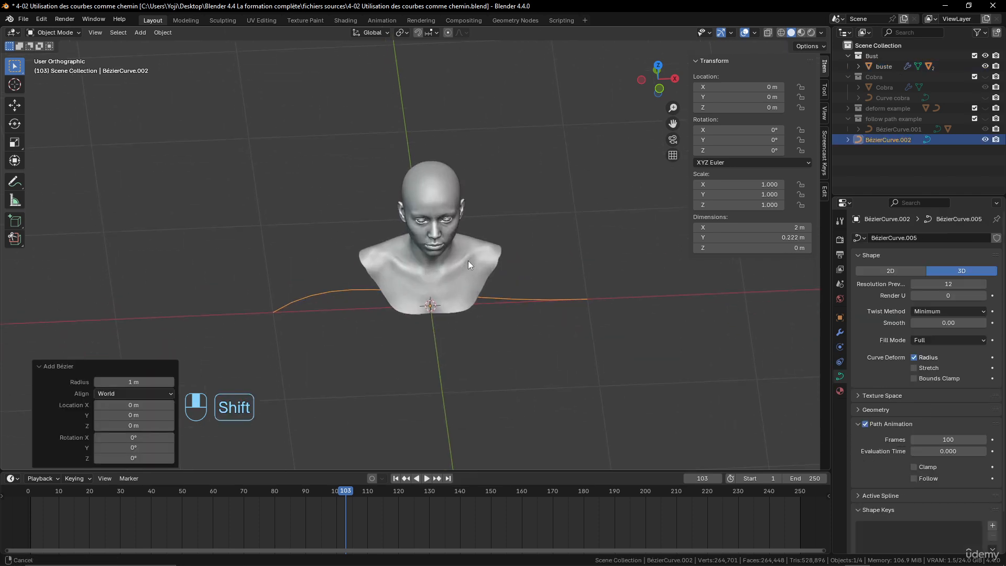
key("Tab")
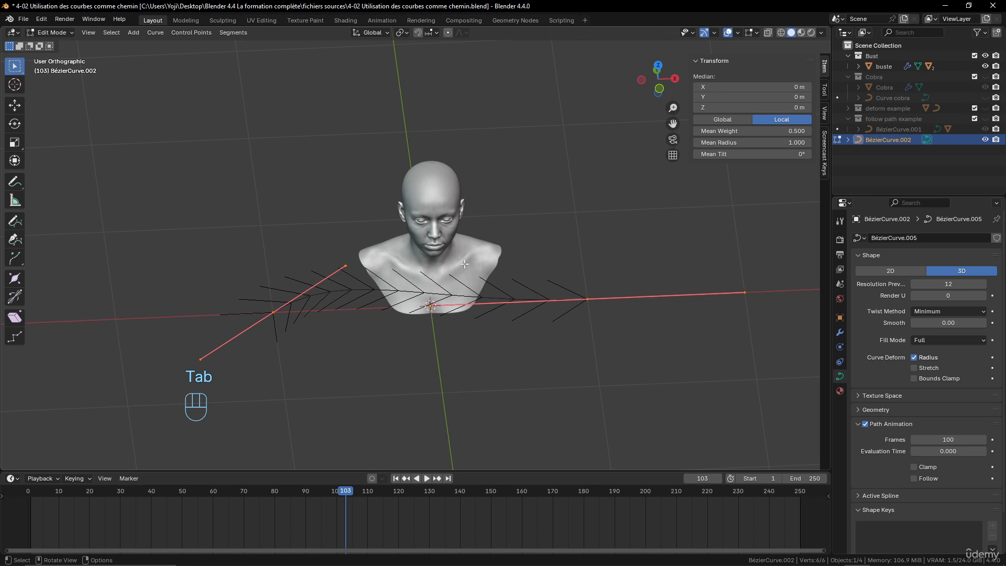
key("x")
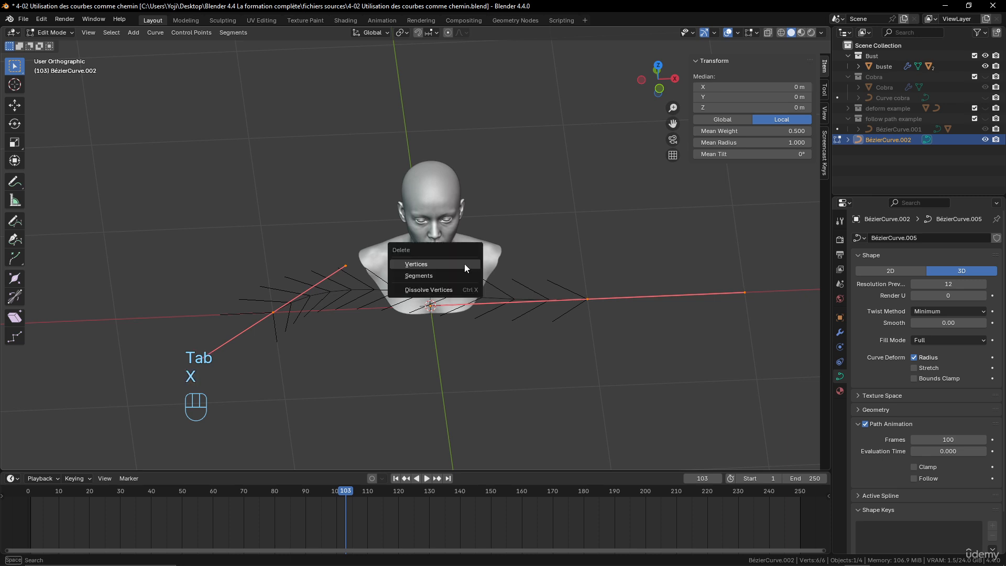
left_click(464, 264)
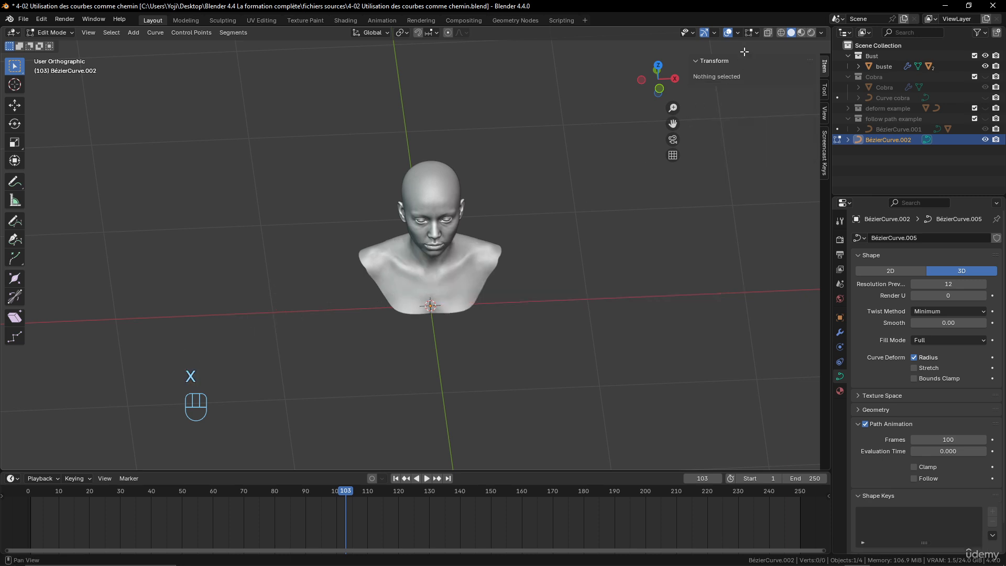
- Turn off the curve normals overlay, activate the curve Draw tool and display its settings
left_click(754, 33)
scroll(482, 241, "up", 2)
middle_click_drag(481, 241, 450, 235, "shift")
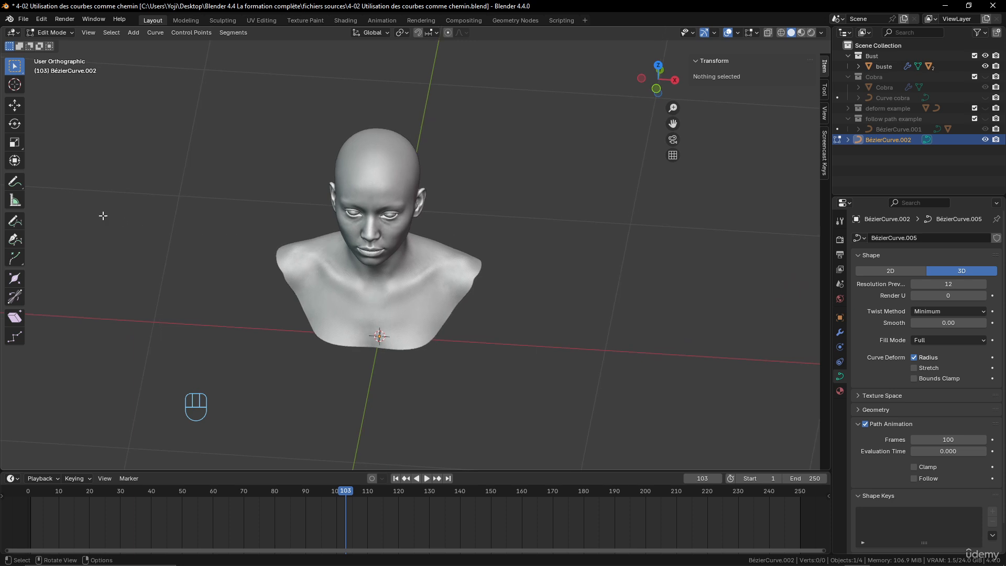
left_click(15, 222)
scroll(278, 241, "up", 5)
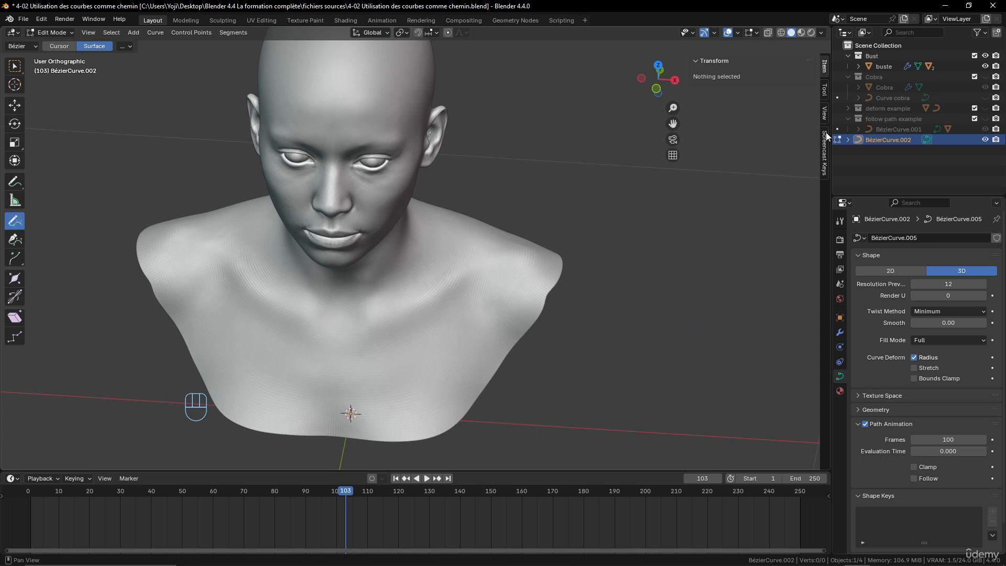
left_click(823, 90)
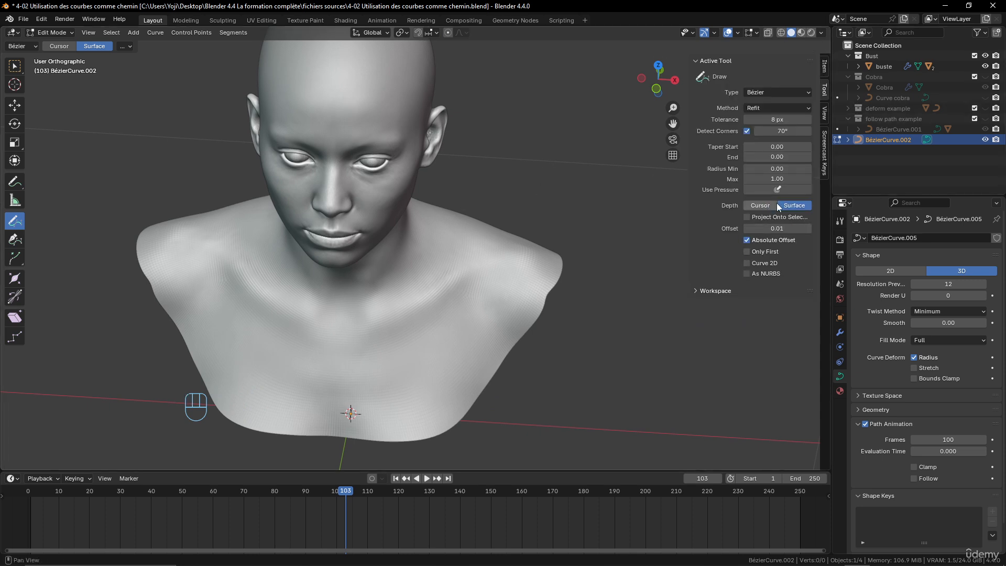
- Draw a freehand U-shaped Bézier curve on the bust's surface, running around the front of the neck like a necklace
middle_click_drag(466, 263, 432, 255)
mouse_move(409, 172)
left_mouse_down()
mouse_move(400, 256)
mouse_move(195, 183)
left_mouse_up()
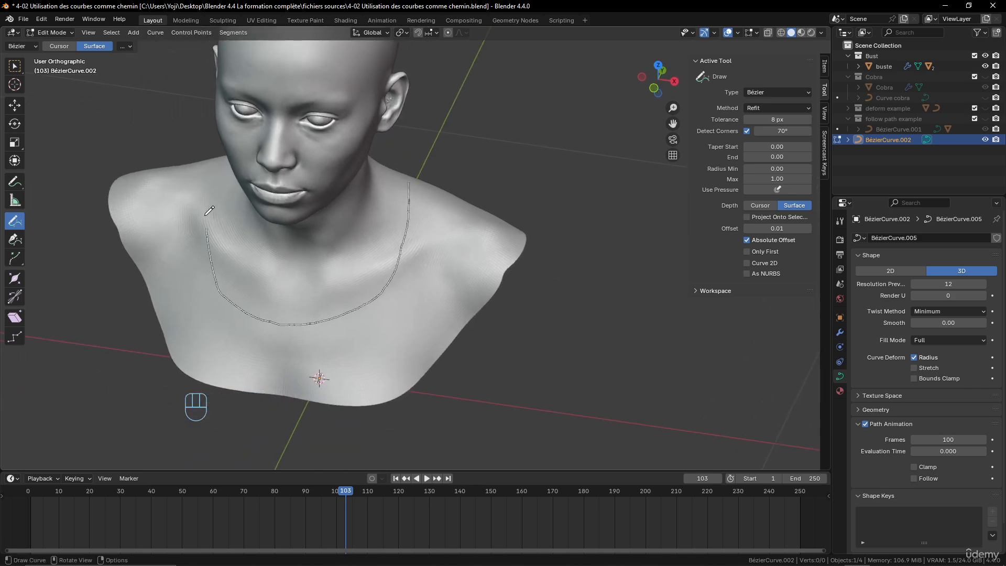
middle_click_drag(341, 352, 399, 230)
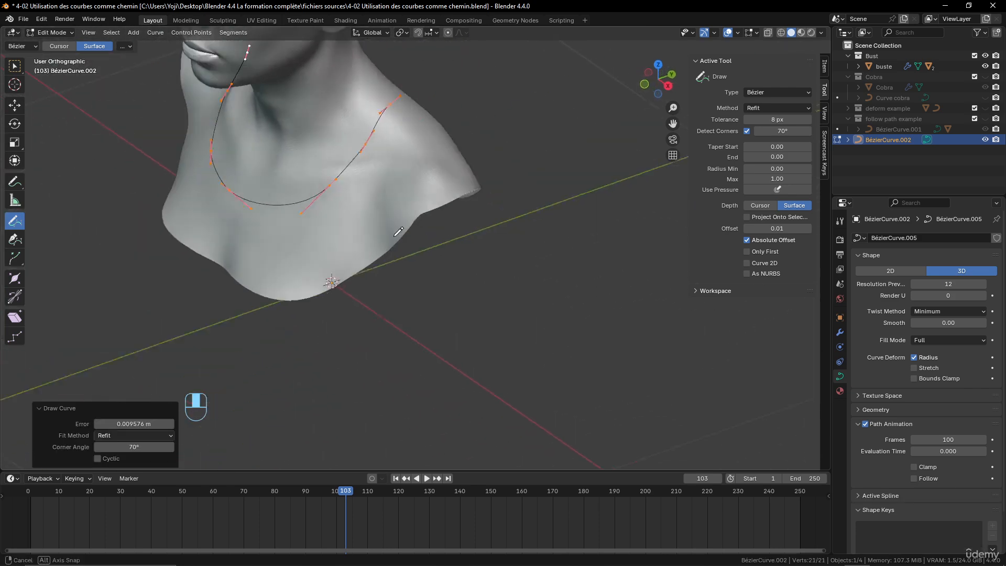
- Undo the drawn necklace curve and set the Draw tool's surface offset to 0.00
middle_click_drag(450, 262, 505, 298, "shift")
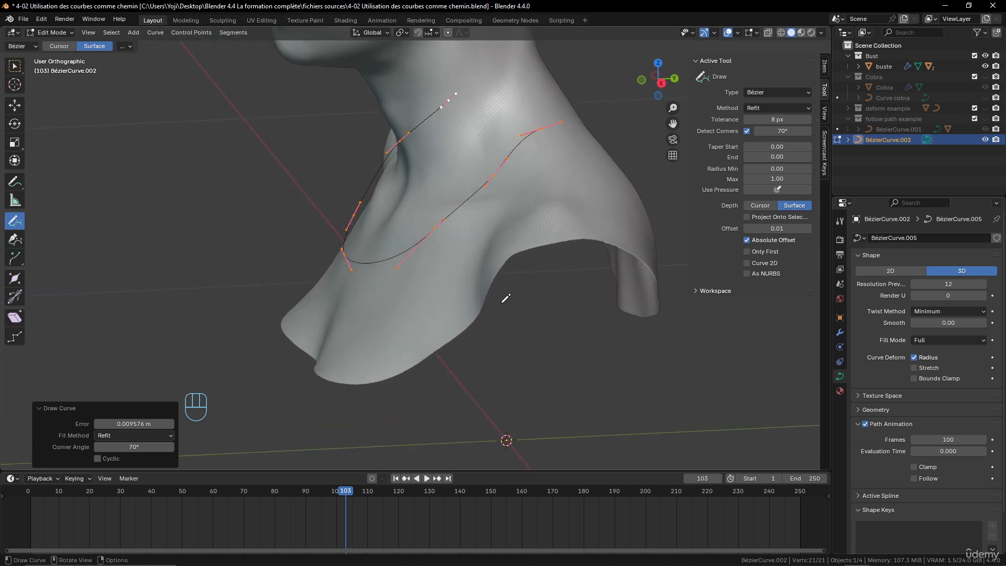
key("ctrl")
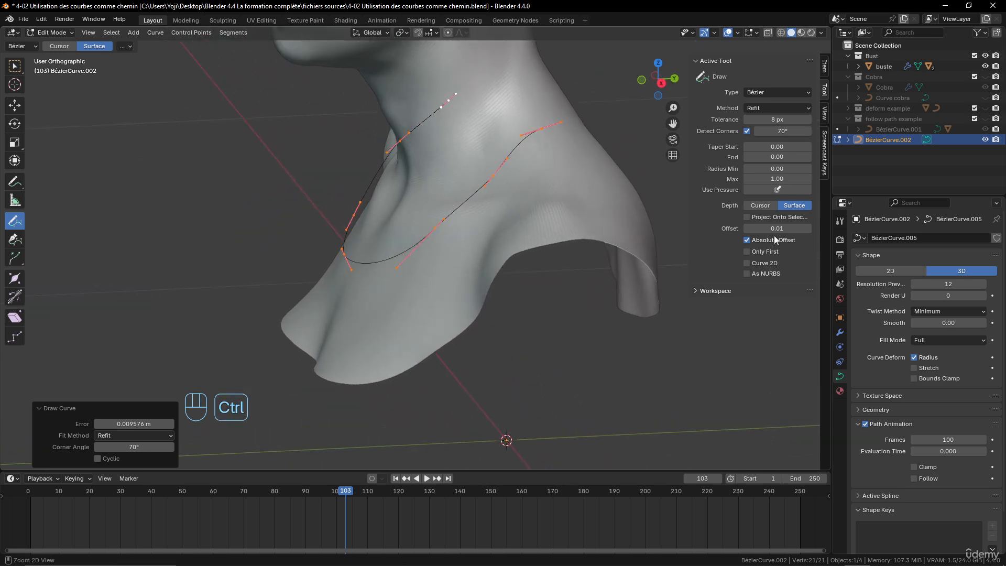
key("ctrl+z")
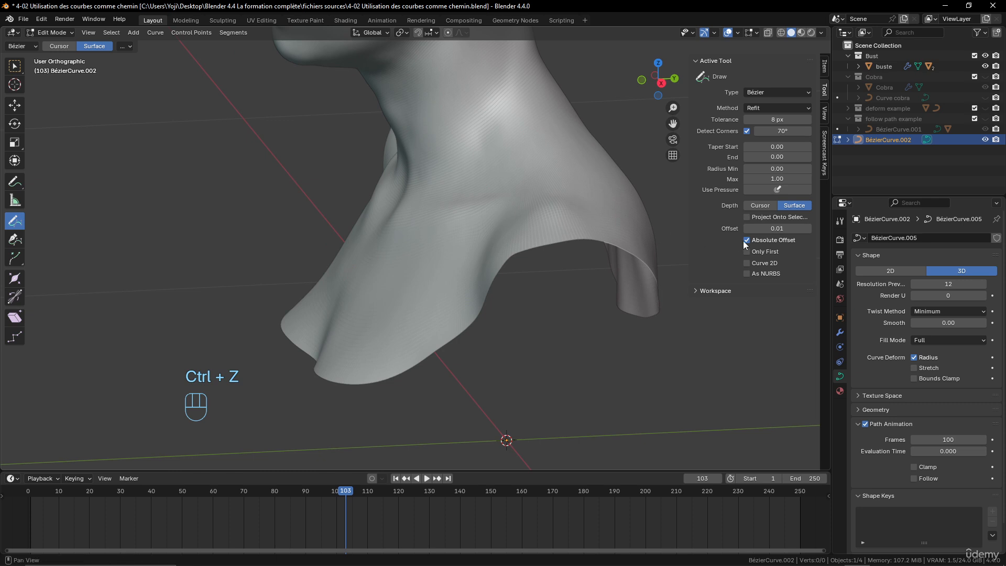
left_click(781, 229)
type("0.")
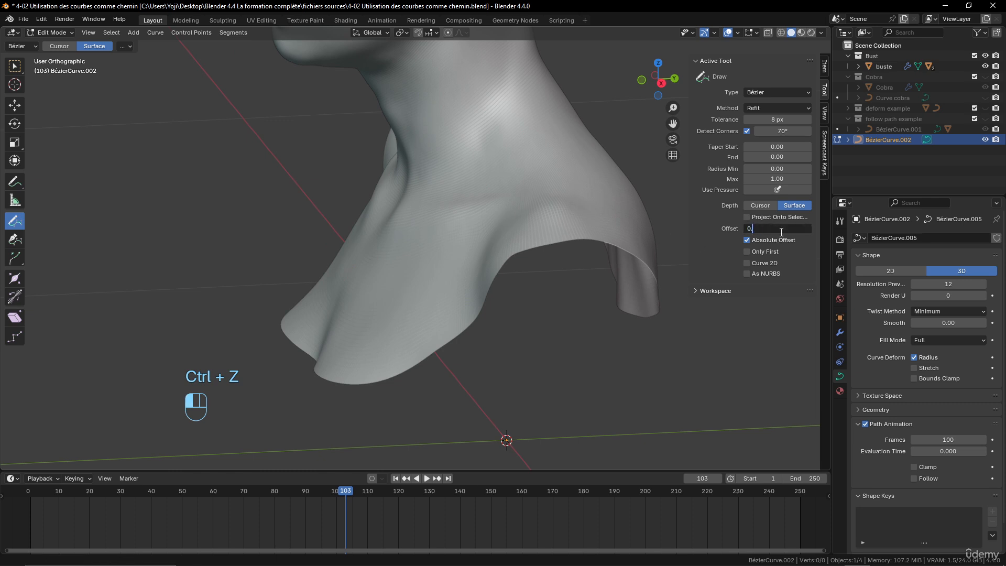
type("00")
left_click(476, 224)
- Try drawing a freehand necklace curve around the neck from a three-quarter view, check its fit on the bust, and undo it
middle_click_drag(477, 225, 523, 248)
scroll(523, 236, "down", 5)
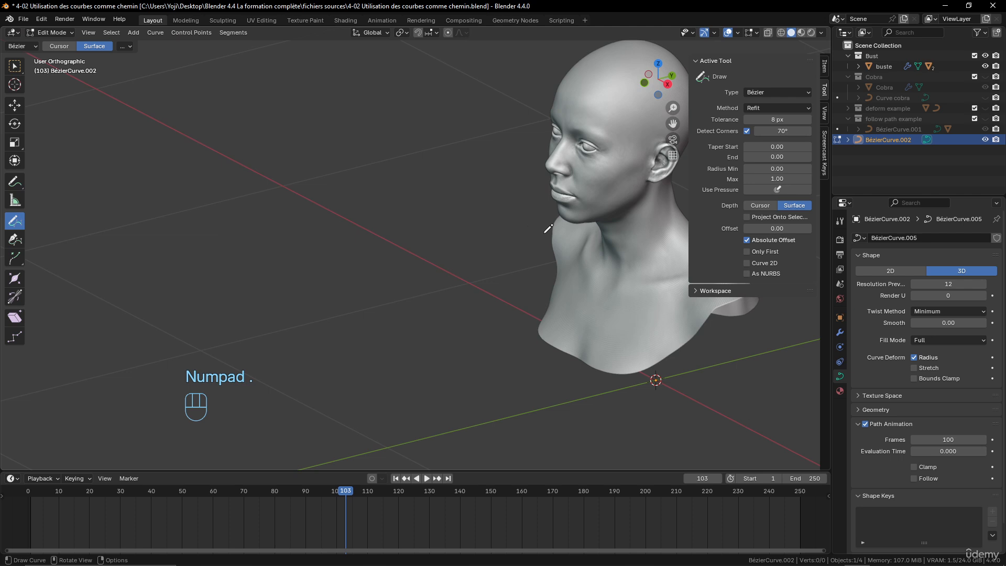
middle_click_drag(618, 263, 503, 266, "shift")
left_click_drag(554, 249, 540, 280)
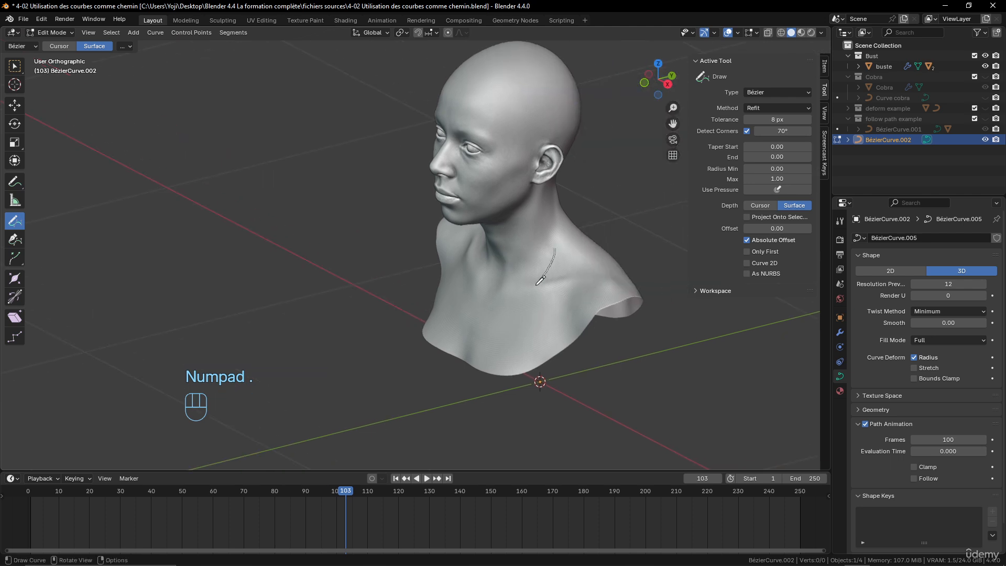
left_click_drag(459, 264, 461, 249)
mouse_move(412, 267)
middle_mouse_down()
mouse_move(361, 265)
mouse_move(414, 322)
middle_mouse_up()
scroll(403, 281, "up", 5)
mouse_move(340, 272)
middle_mouse_down()
mouse_move(317, 265)
mouse_move(346, 269)
middle_mouse_up()
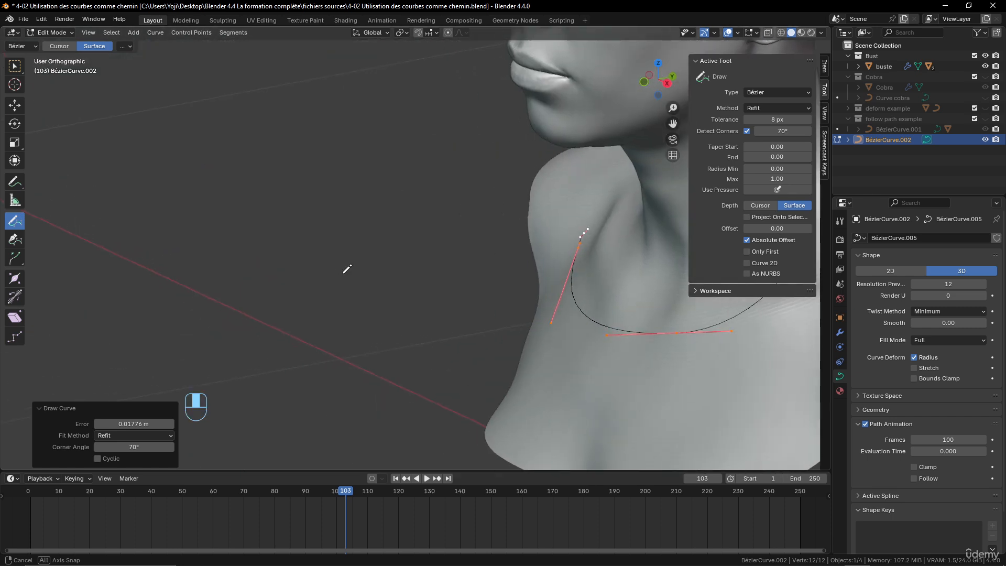
scroll(387, 259, "down", 4)
middle_click_drag(415, 248, 345, 248, "shift")
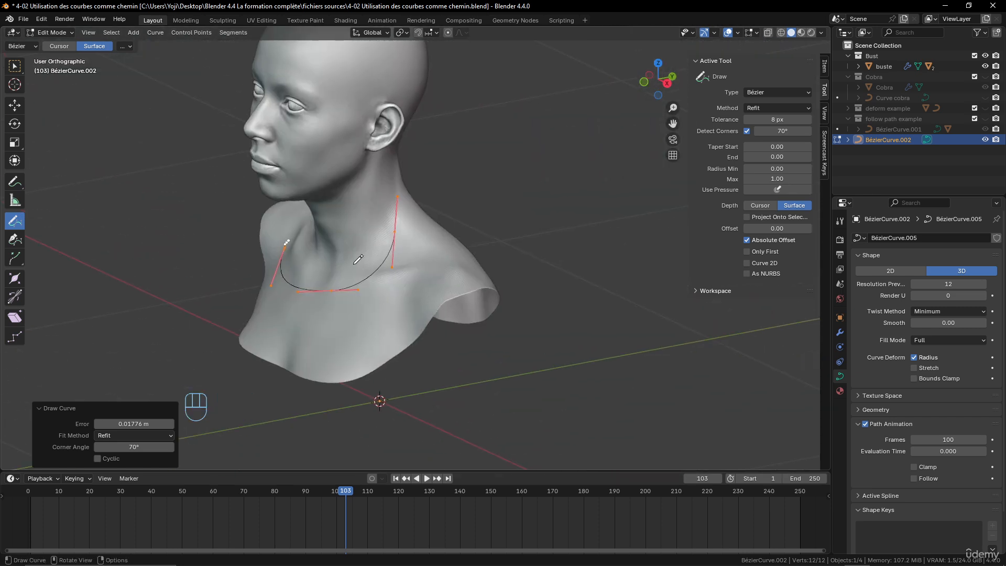
key("ctrl+z")
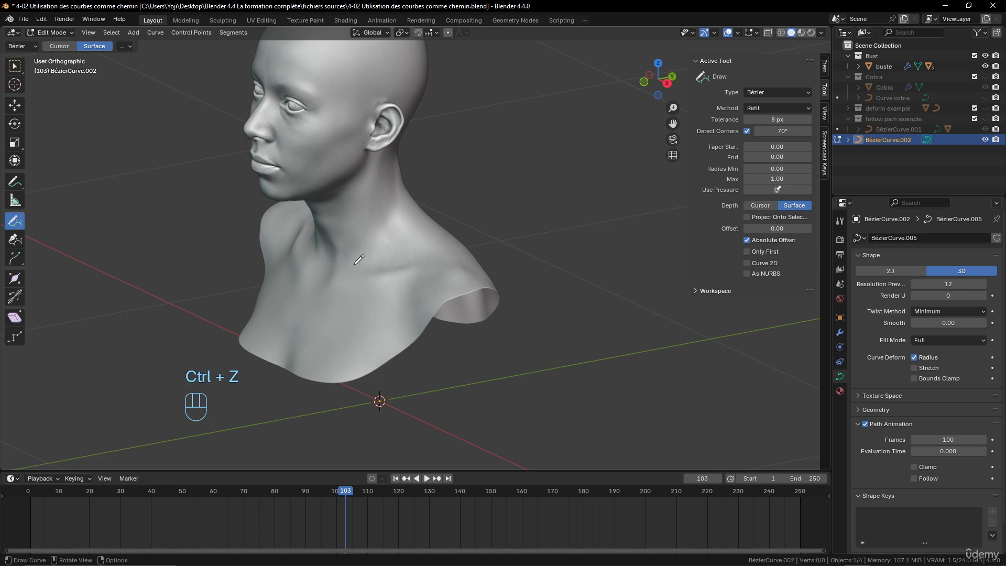
- Draw a freehand U-shaped curve across the chest from shoulder to shoulder in the front orthographic view
key("KP_1")
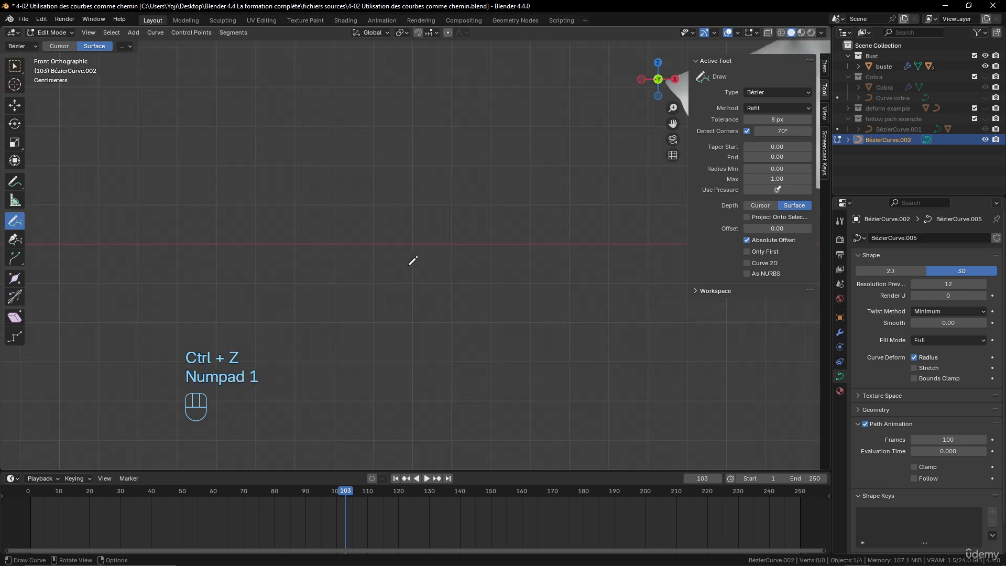
scroll(410, 263, "down", 2)
middle_click_drag(500, 229, 182, 322, "shift")
scroll(376, 297, "up", 3)
middle_click_drag(385, 279, 407, 359, "shift")
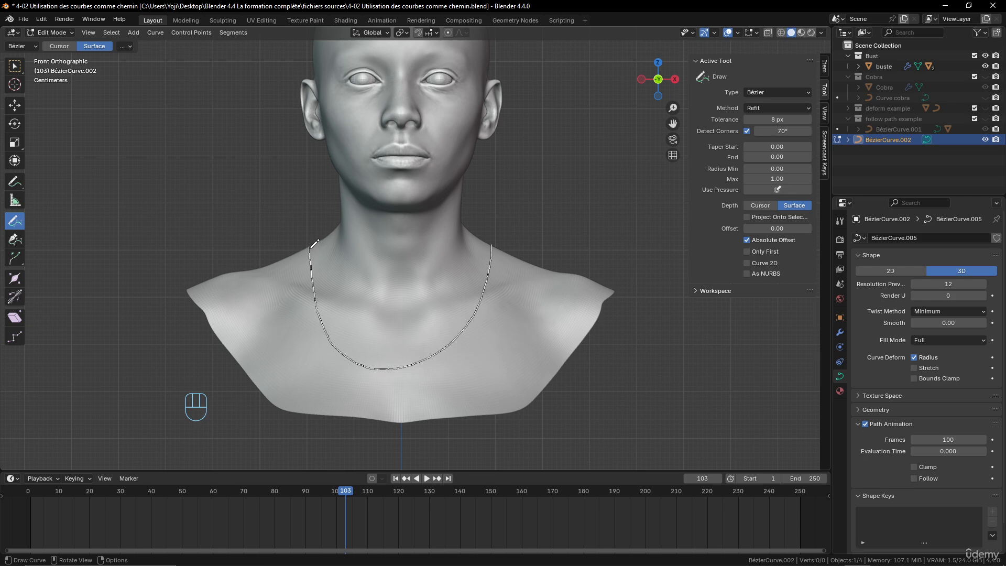
left_click_drag(310, 248, 309, 246)
- Draw a second freehand curve across the upper back between the front curve's ends in the back orthographic view
scroll(557, 295, "down", 4)
middle_click_drag(366, 225, 257, 247)
mouse_move(299, 257)
middle_mouse_down("shift")
mouse_move(355, 259)
mouse_move(367, 340)
middle_mouse_up("shift")
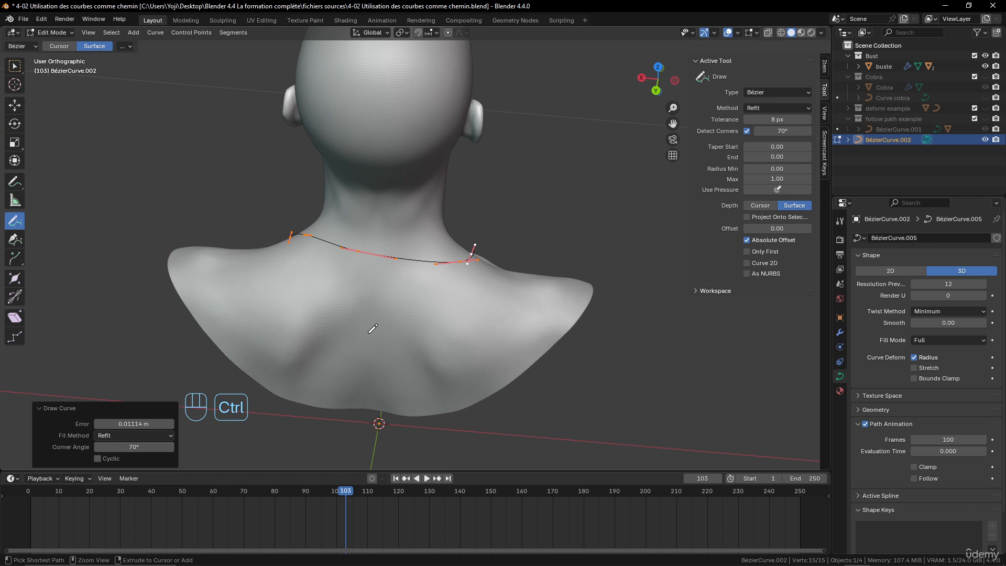
key("ctrl+KP_1")
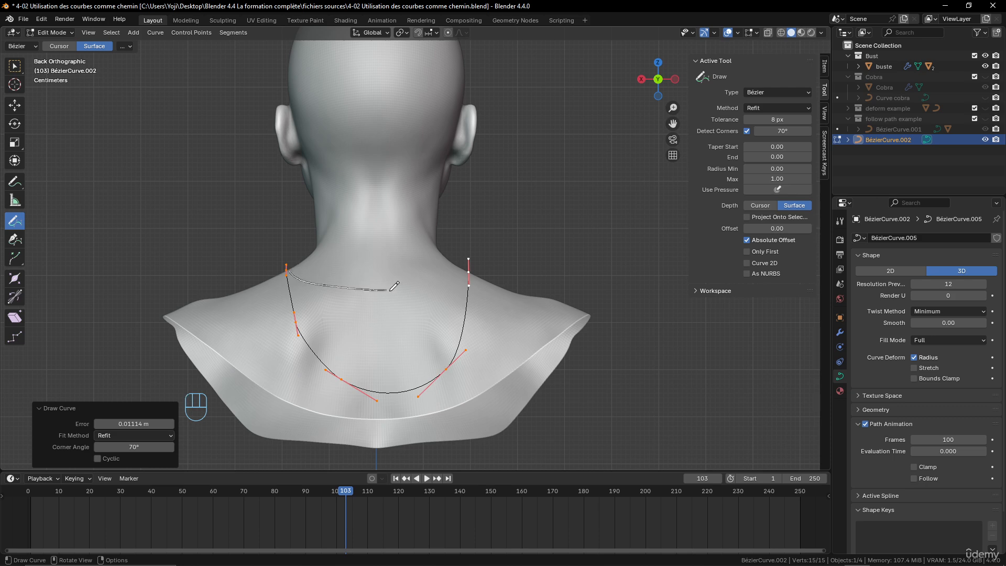
left_click_drag(462, 269, 463, 268)
mouse_move(462, 268)
middle_mouse_down()
mouse_move(409, 304)
mouse_move(410, 352)
middle_mouse_up()
- Switch to the Select Box tool and join the front and back curves' endpoints with segments on both shoulders
left_click(15, 67)
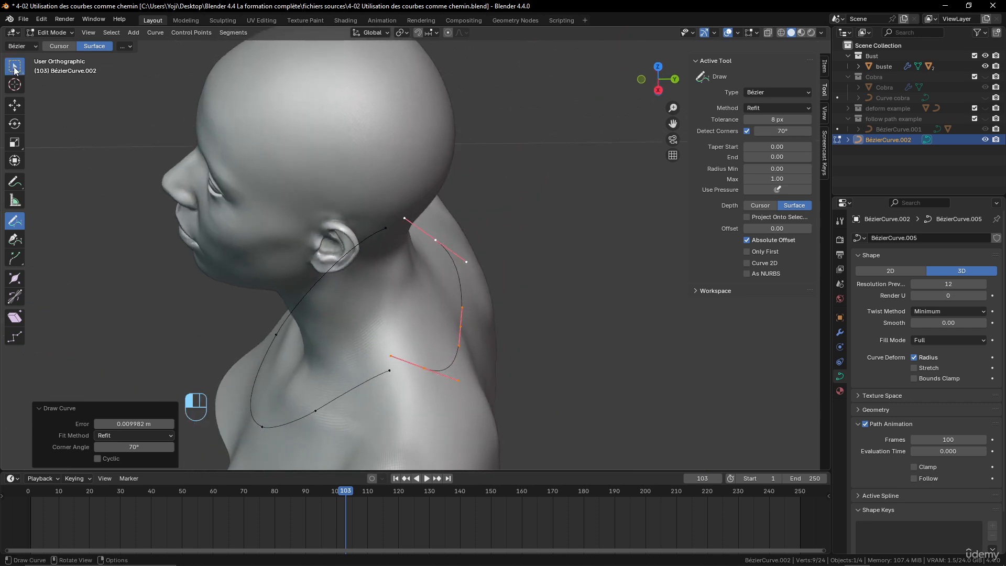
middle_click_drag(418, 280, 433, 218, "shift")
scroll(433, 219, "up", 2)
left_click(441, 335)
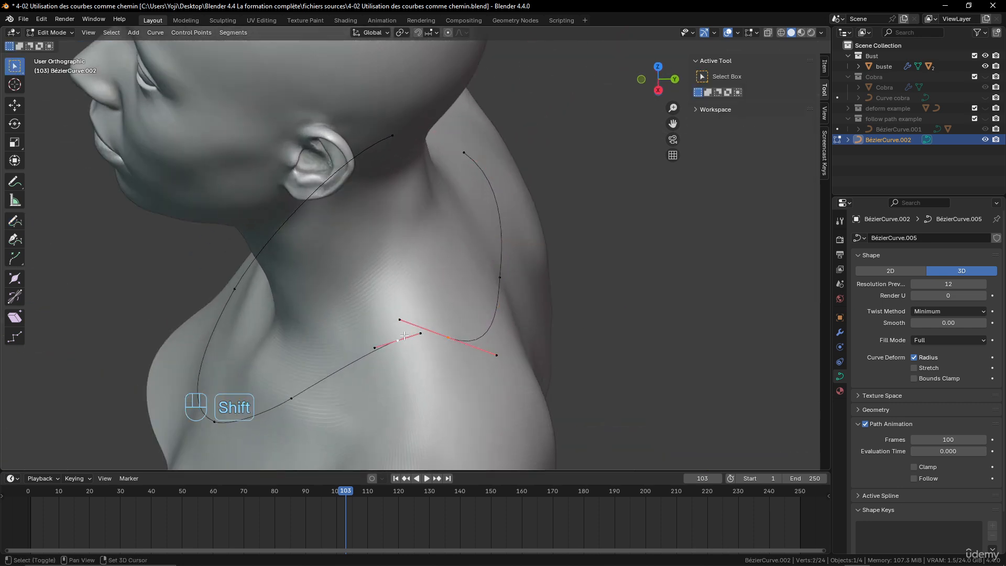
middle_click_drag(443, 314, 529, 294)
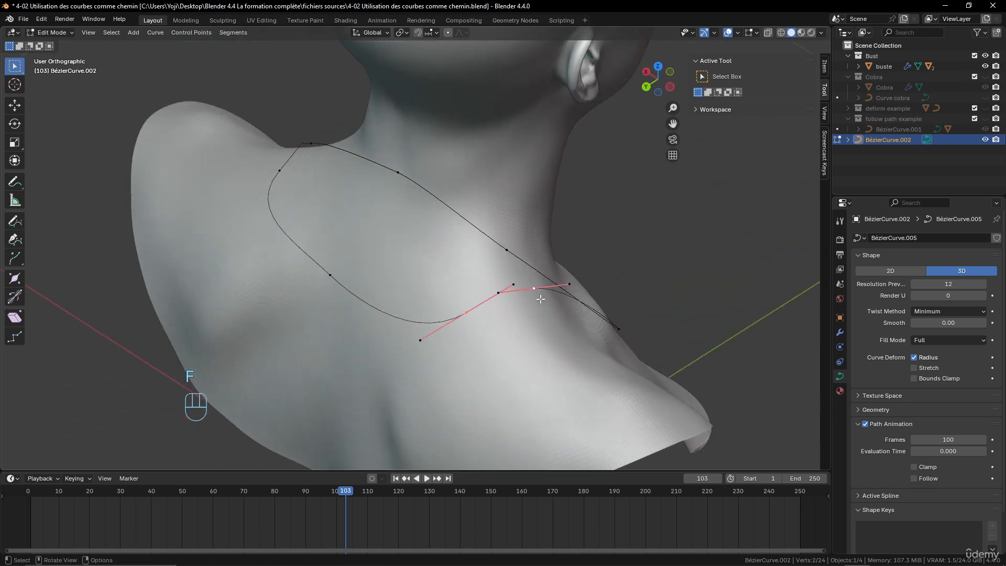
middle_click_drag(462, 308, 591, 279)
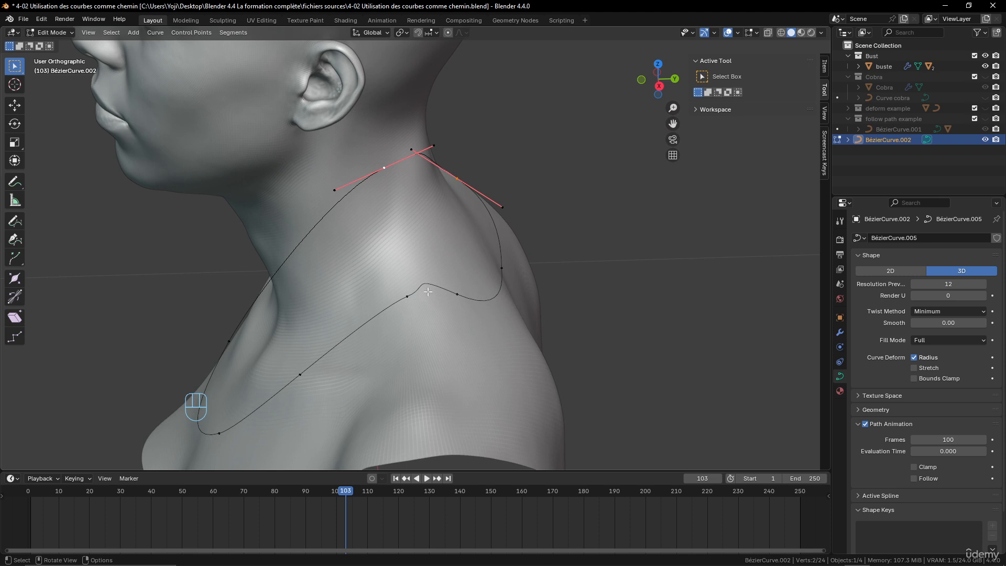
- Delete the front control point of the close pair on top of the bust's left shoulder
left_click(409, 296)
scroll(458, 309, "up", 1)
left_click(466, 303)
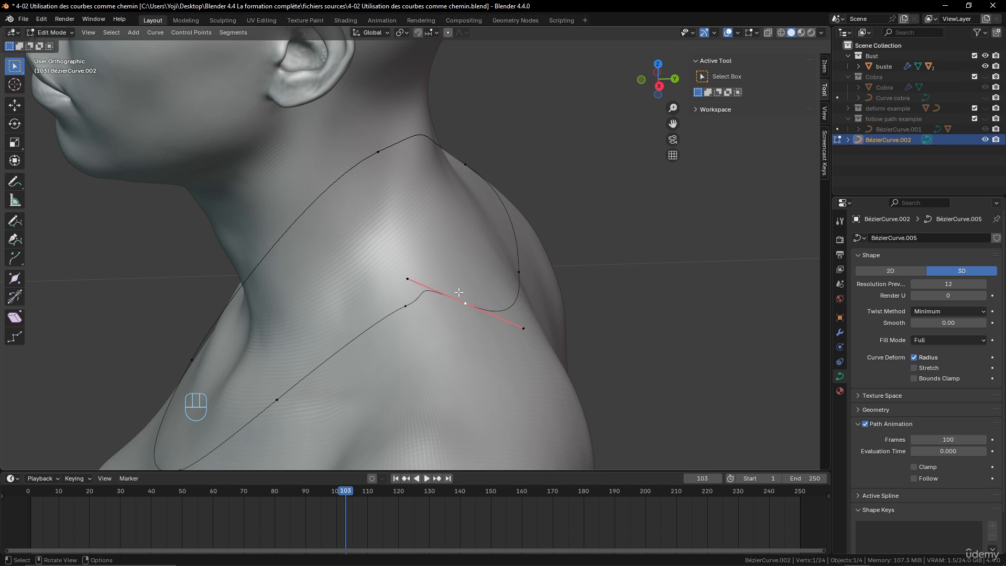
left_click(411, 306)
key("x")
left_click(422, 298)
- Move the forward handle of the left shoulder's control point about 0.016 m outward along the curve and about 0.017 m up
middle_click_drag(469, 301, 454, 223)
key("Tab")
key("Tab")
key("Tab")
key("Tab")
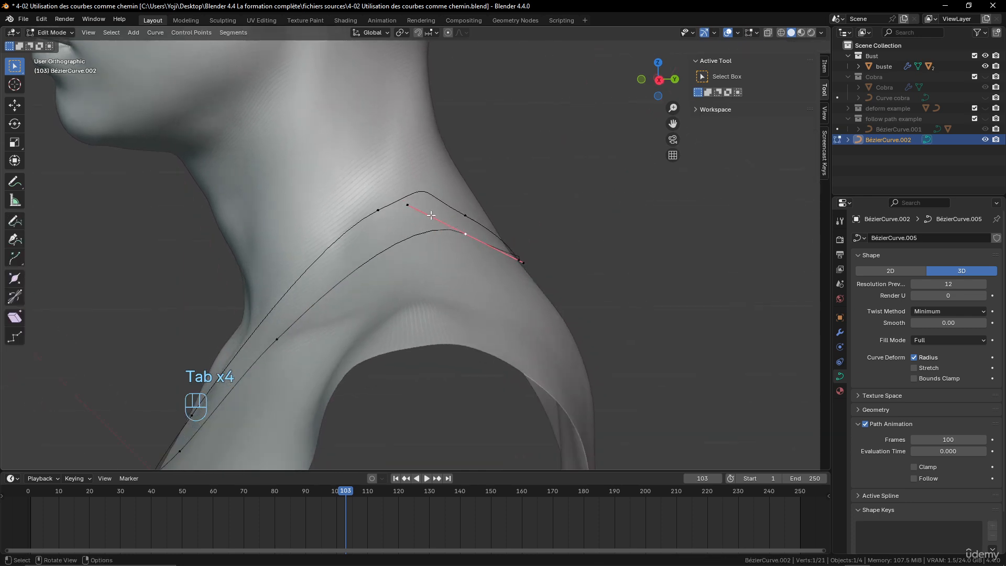
key("g")
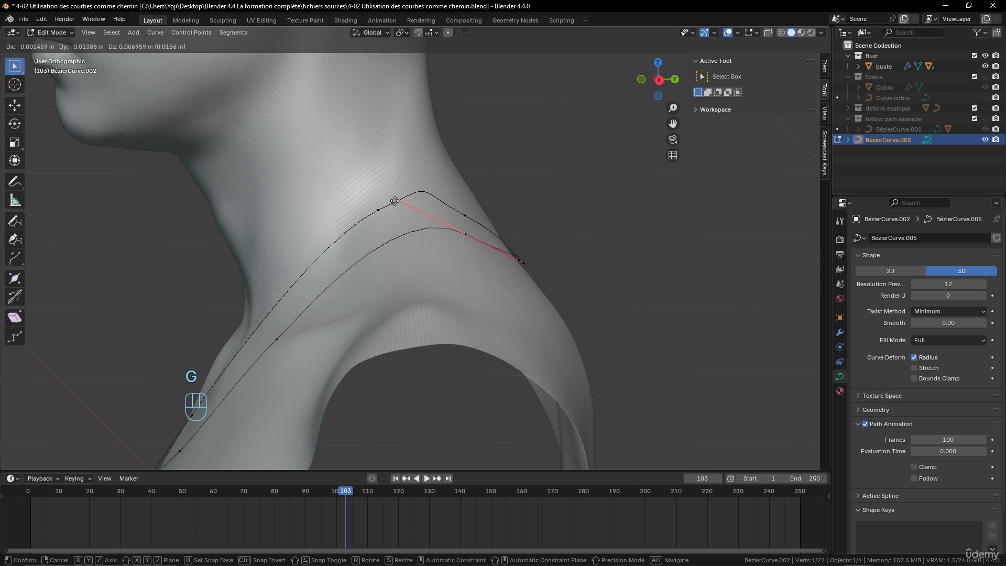
left_click(396, 203)
key("Tab")
key("Tab")
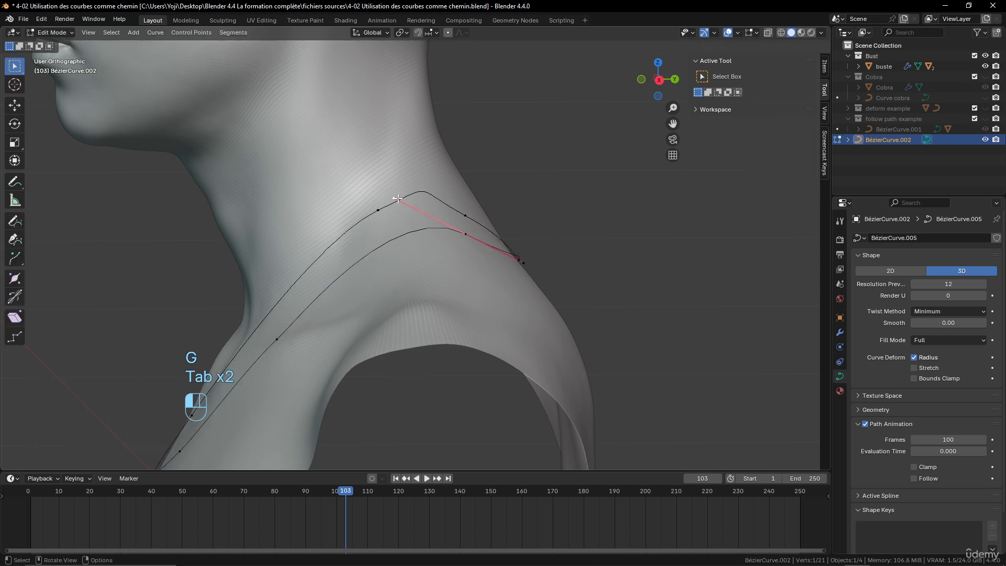
key("g")
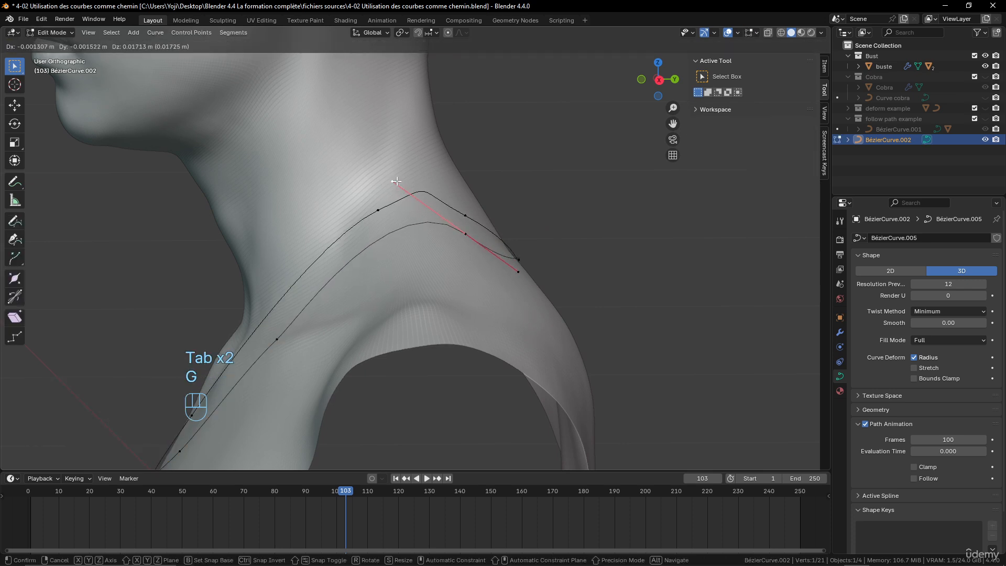
left_click(394, 181)
key("Tab")
- Move the bust's right shoulder control point about 0.032 m forward and 0.017 m down, and rotate it to follow the slope
middle_click_drag(420, 228, 237, 259)
key("Tab")
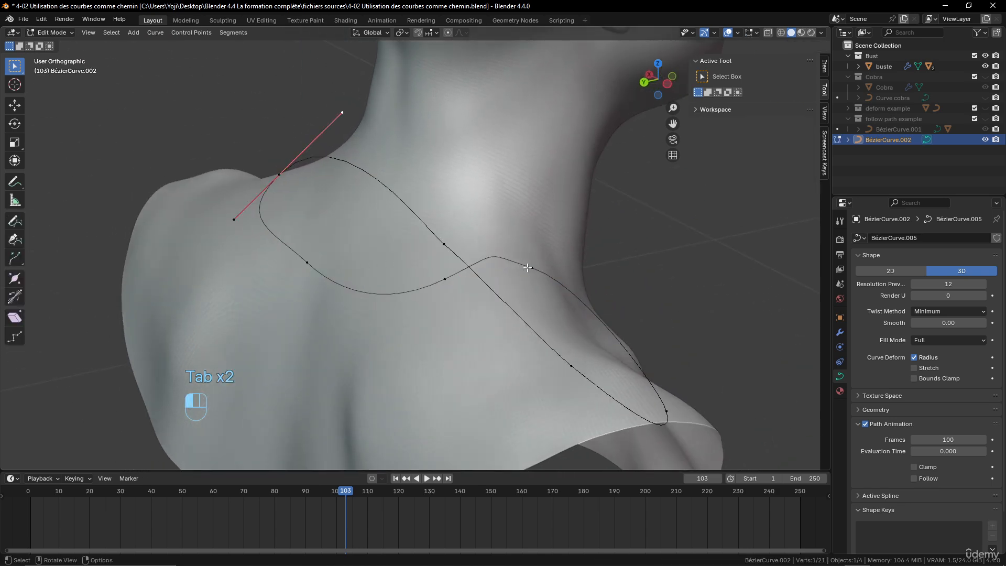
middle_click_drag(528, 267, 474, 246)
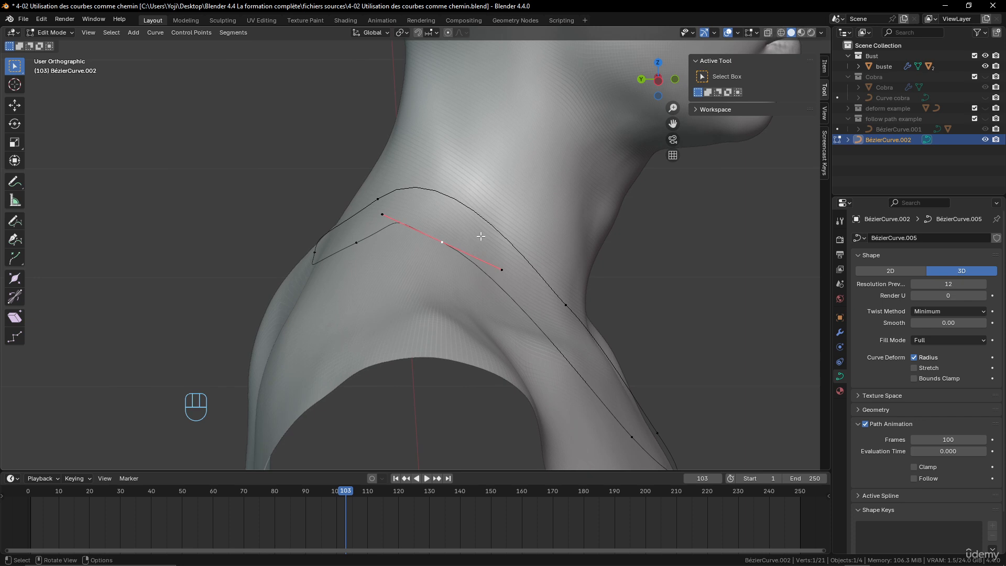
key("g")
left_click(545, 272)
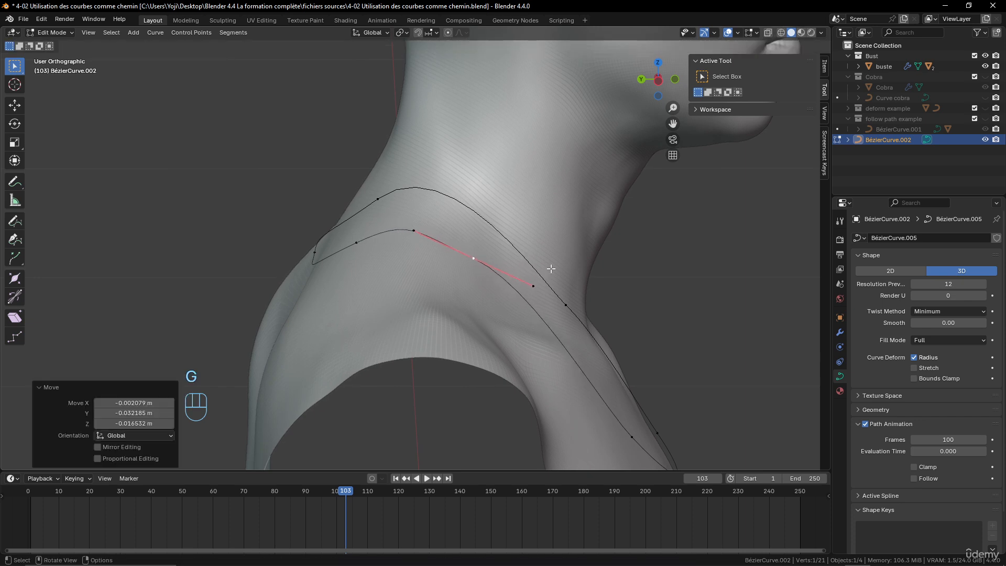
key("r")
left_click(547, 283)
key("Tab")
mouse_move(532, 276)
middle_mouse_down()
mouse_move(646, 292)
mouse_move(534, 262)
middle_mouse_up()
key("Tab")
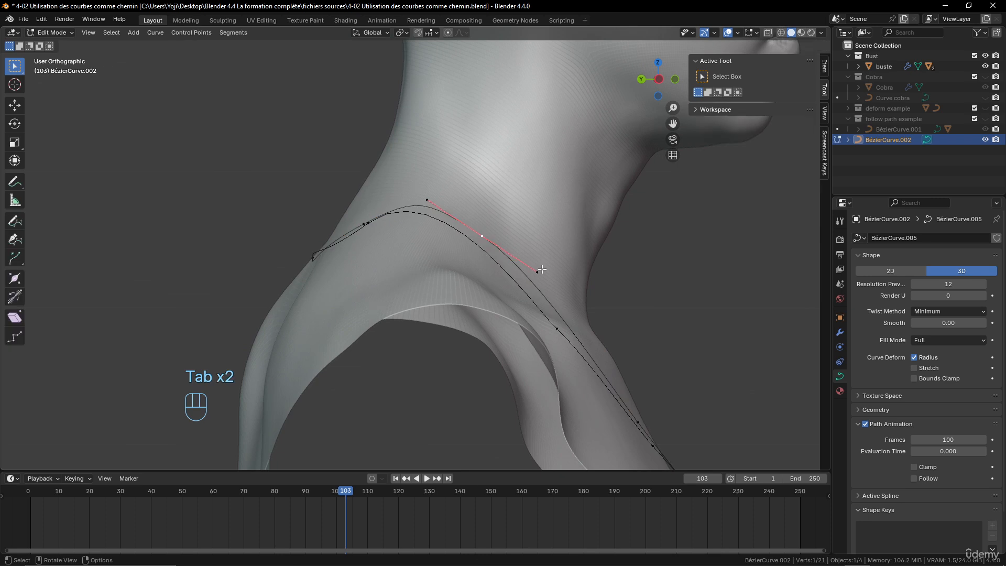
- Lower the right shoulder's control point about 0.012 m and fine-tune its position against the bust's surface
key("g")
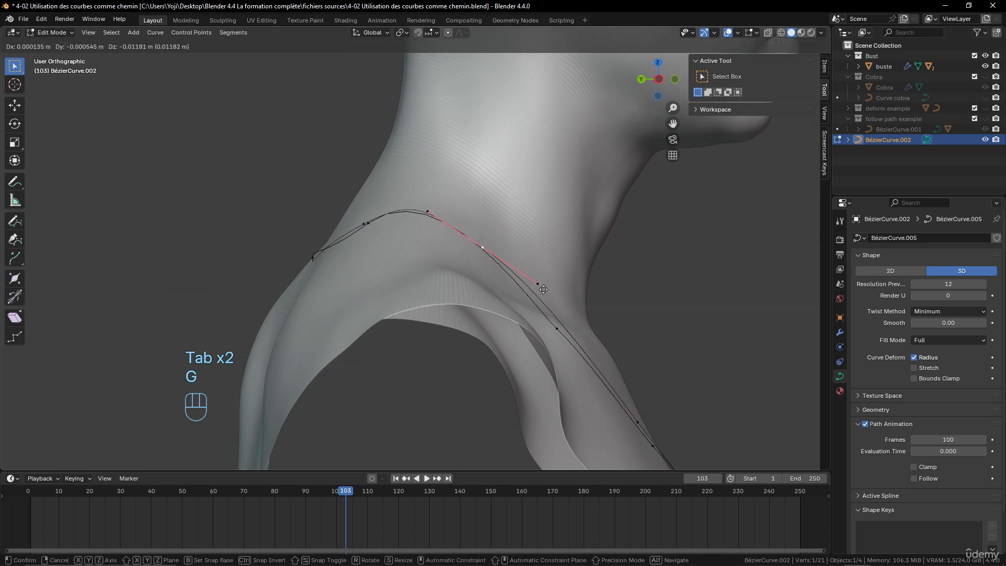
key("Tab")
middle_click_drag(555, 287, 501, 274)
key("Tab")
key("Tab")
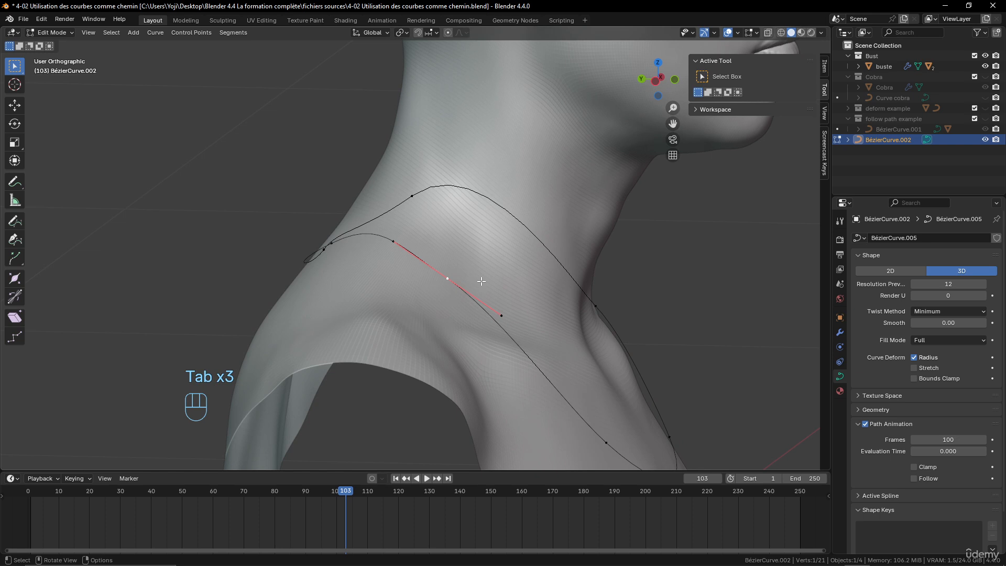
key("g")
left_click(486, 278)
key("Tab")
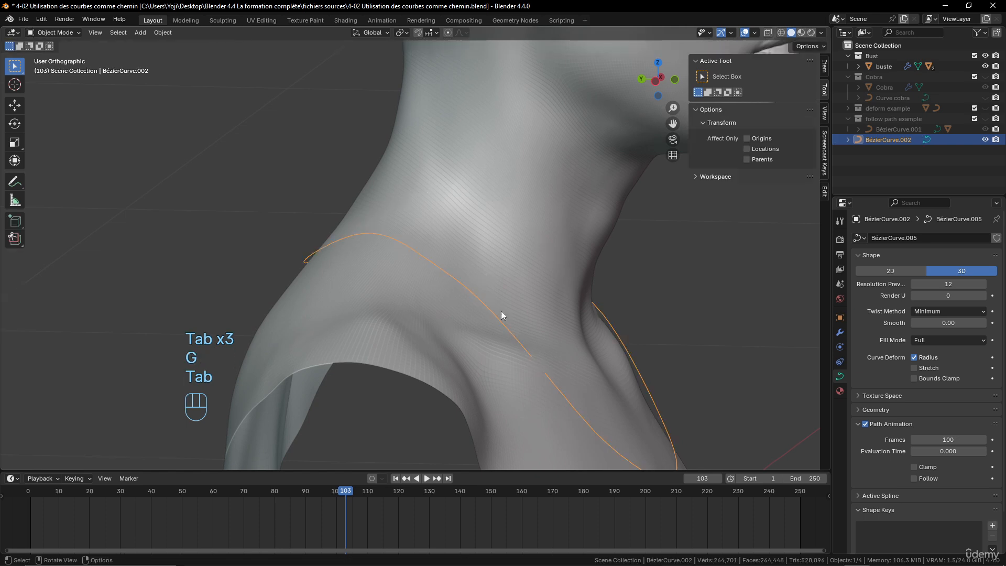
- Rotate the control point on the right side of the chest about 2.9° and shift it slightly toward the surface
middle_click_drag(501, 310, 566, 350)
key("Tab")
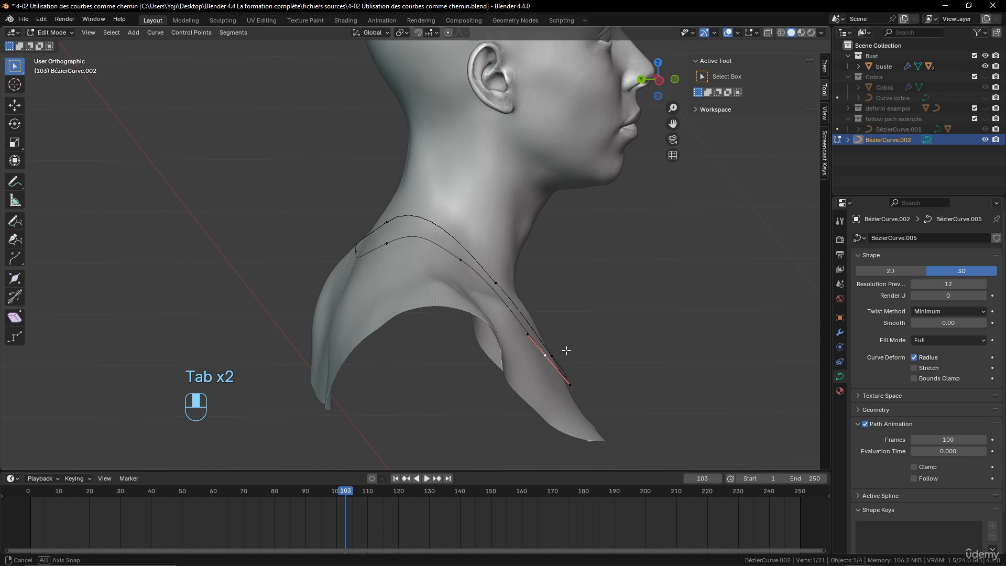
key("r")
left_click(595, 363)
key("g")
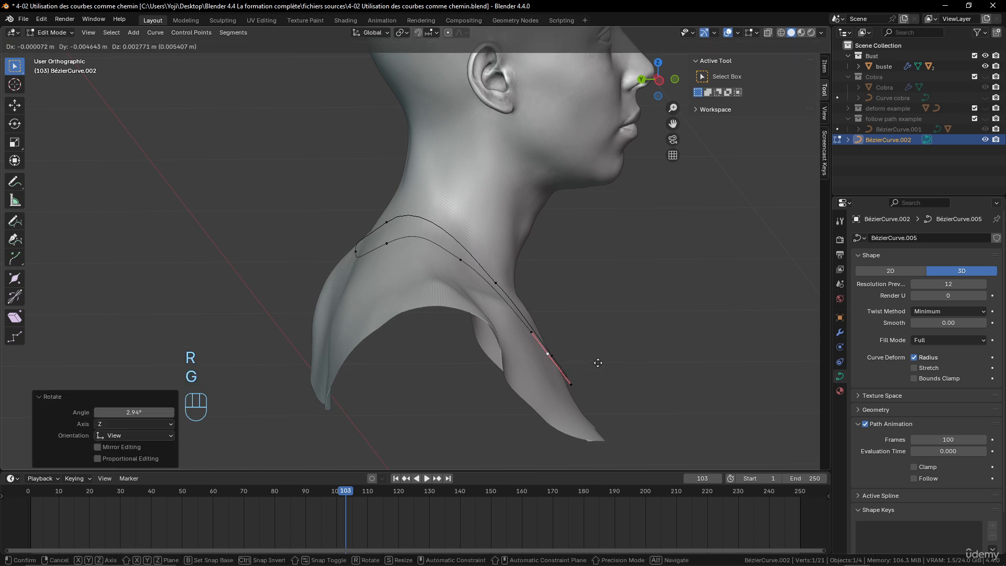
left_click(597, 364)
scroll(488, 334, "up", 4)
key("Tab")
key("Tab")
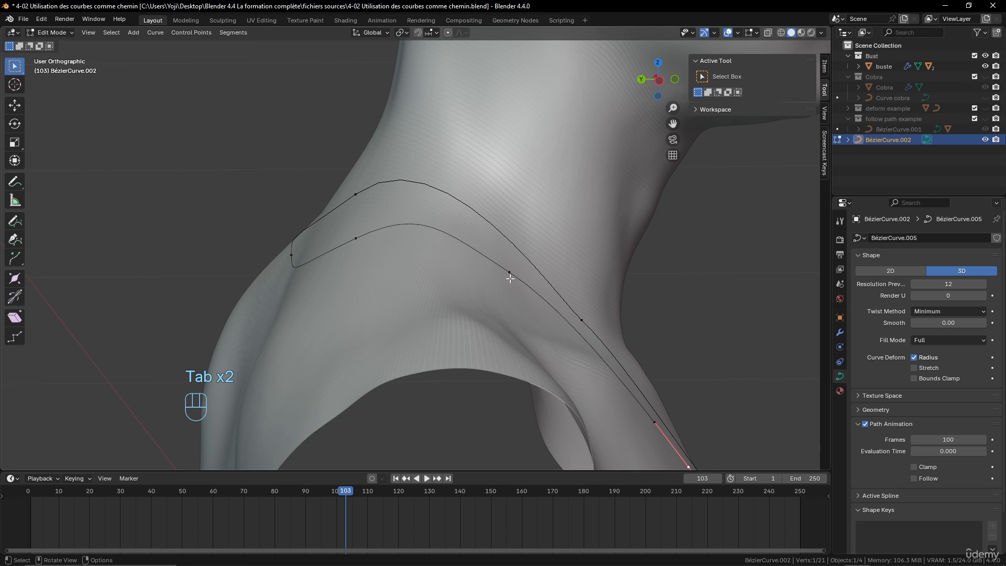
- Move the control point on the front of the bust's right shoulder about 0.029 m back and 0.026 m up, and scale its handles to about 0.69
left_click(548, 297)
middle_click_drag(566, 330, 607, 381, "shift")
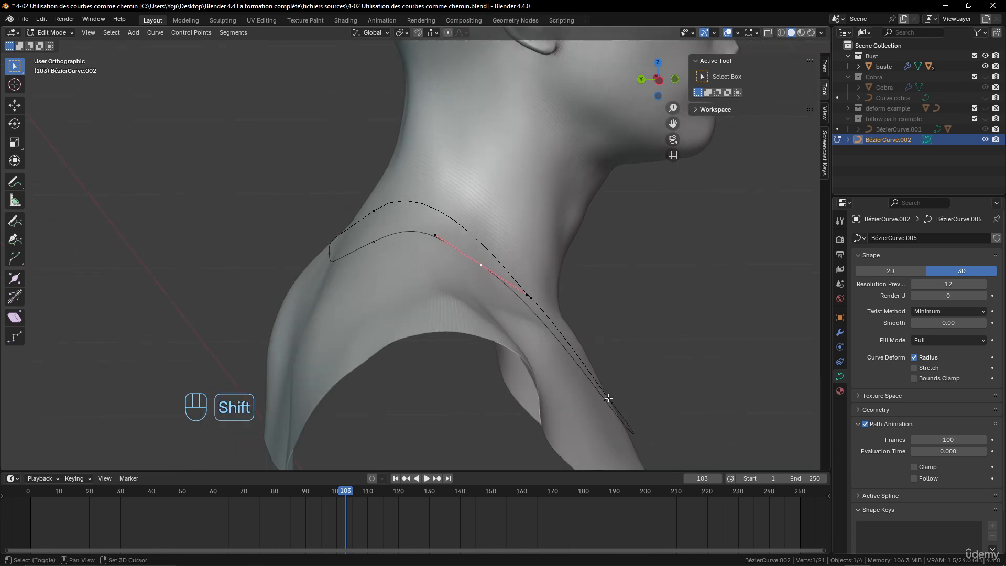
left_click(608, 398, "shift")
middle_click_drag(561, 342, 529, 322)
left_click(472, 263)
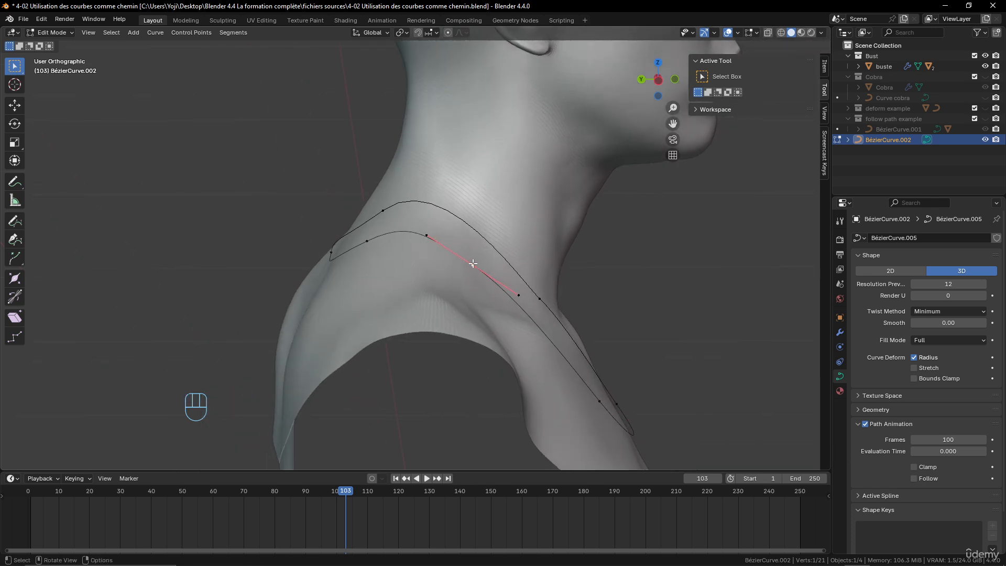
key("g")
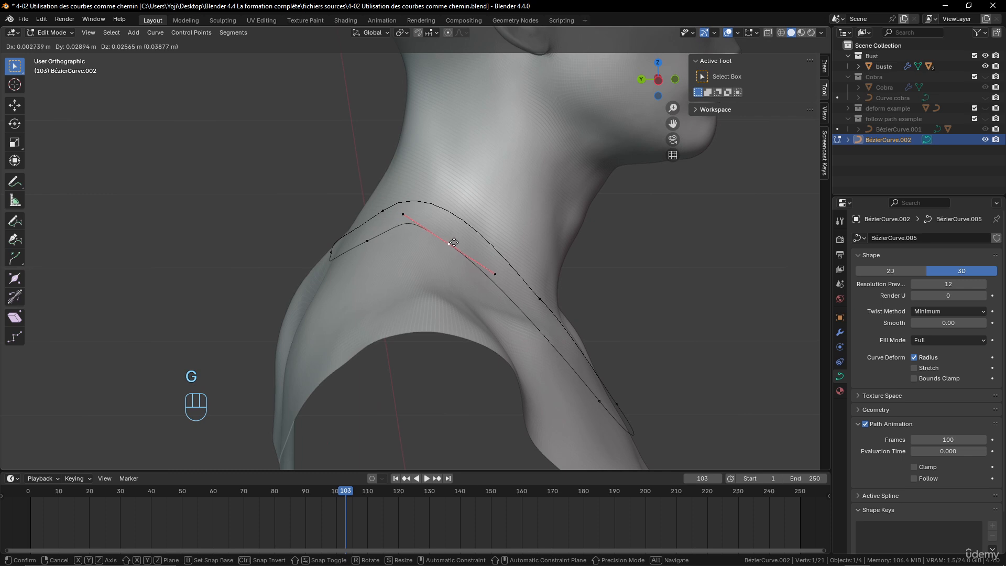
left_click(453, 242)
key("s")
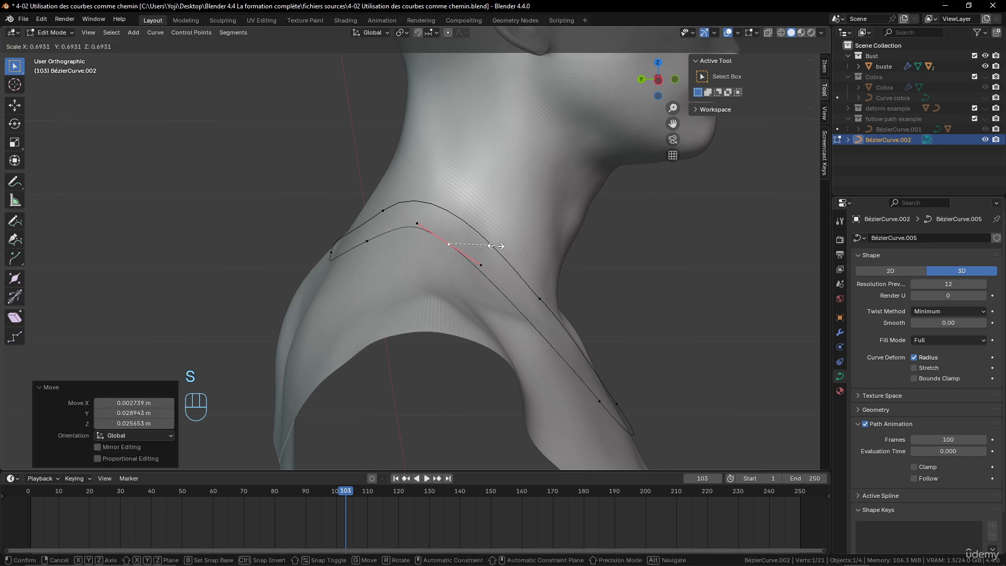
left_click(490, 246)
- Subdivide the curve segment between the bust's right shoulder point and the chest point below it
left_click(453, 246)
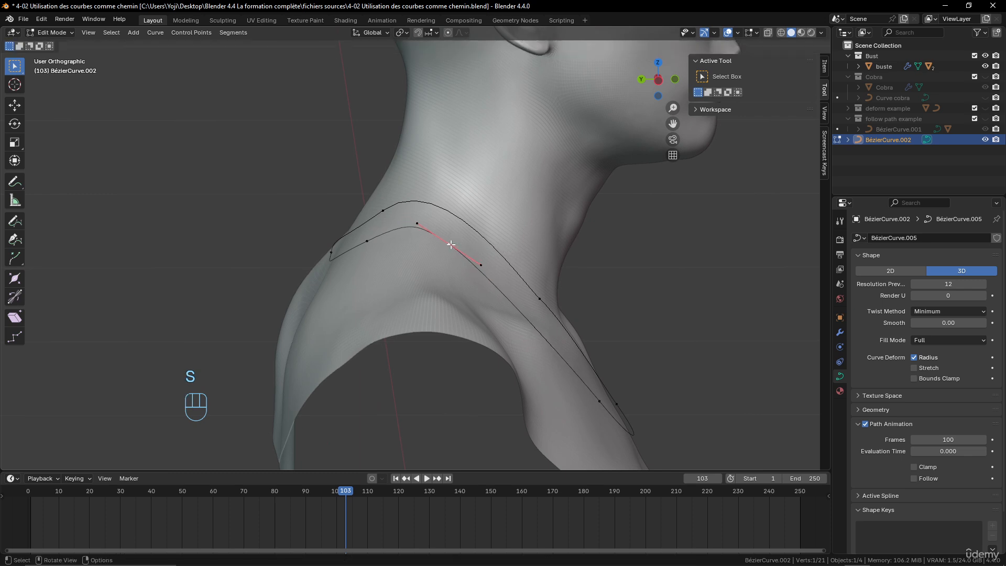
left_click(596, 399, "shift")
right_click(537, 330)
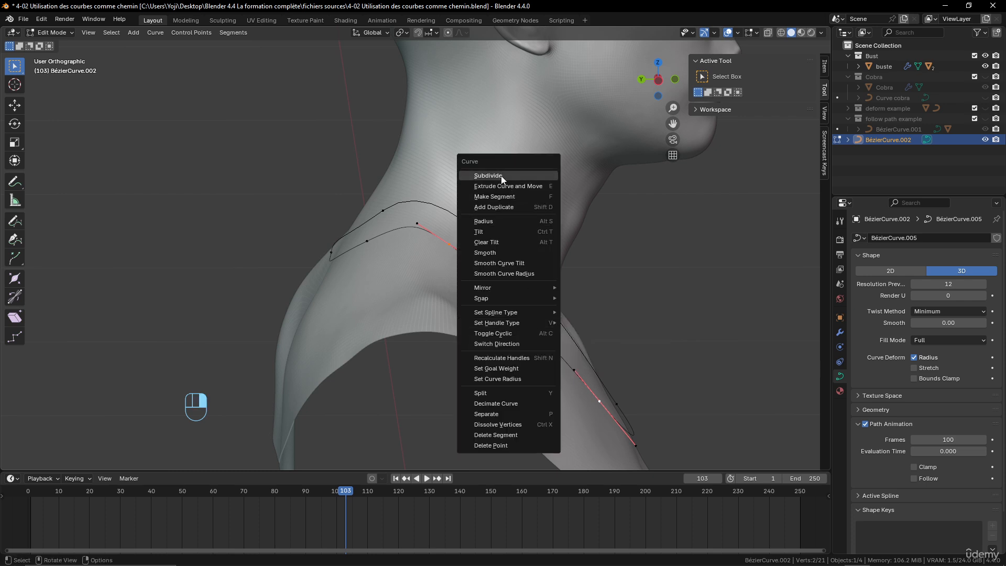
left_click(500, 175)
- Scale the new midpoint's handles to about 0.731 and move the point about 0.037 m back and 0.016 m up
left_click(526, 318)
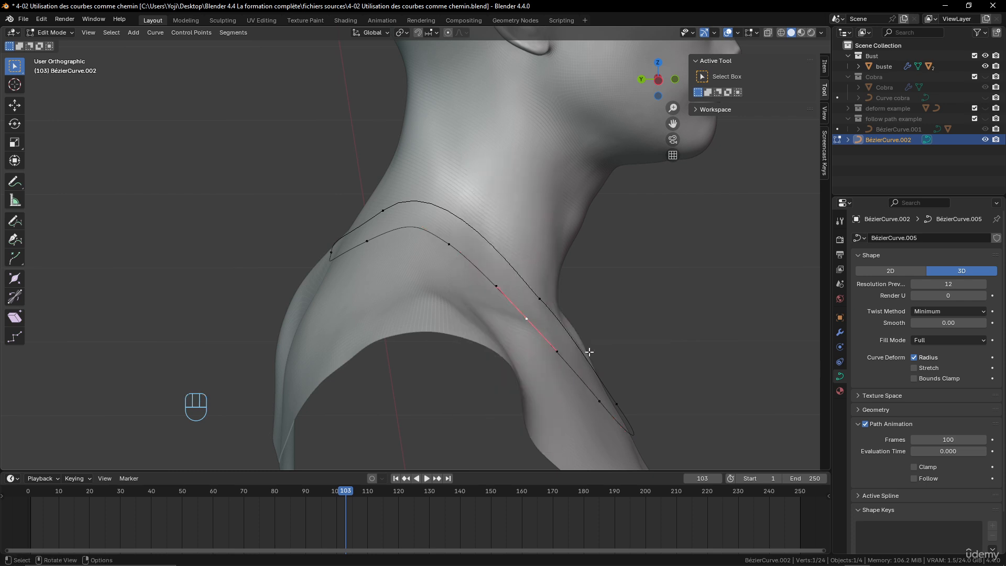
key("s")
left_click(574, 341)
key("g")
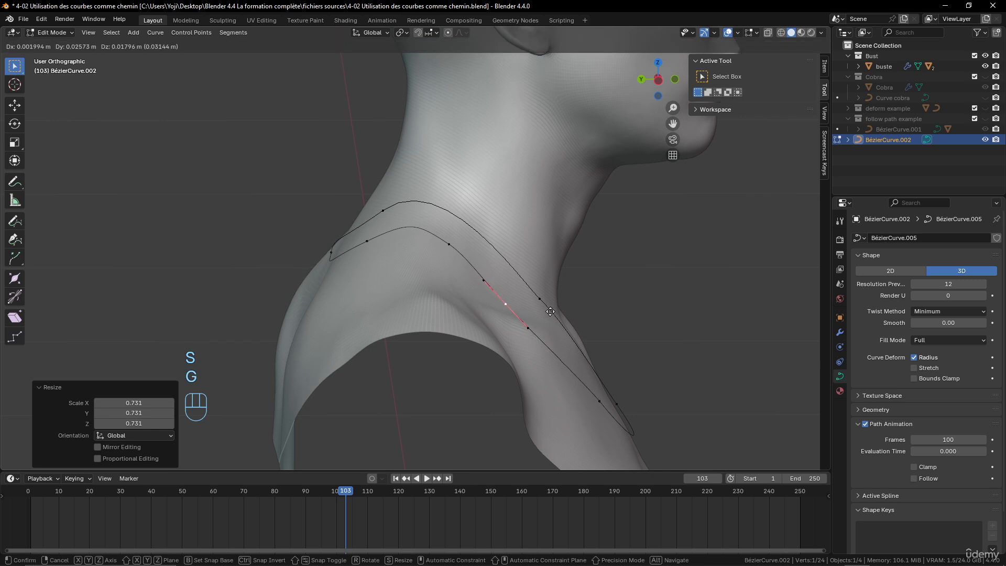
left_click(542, 311)
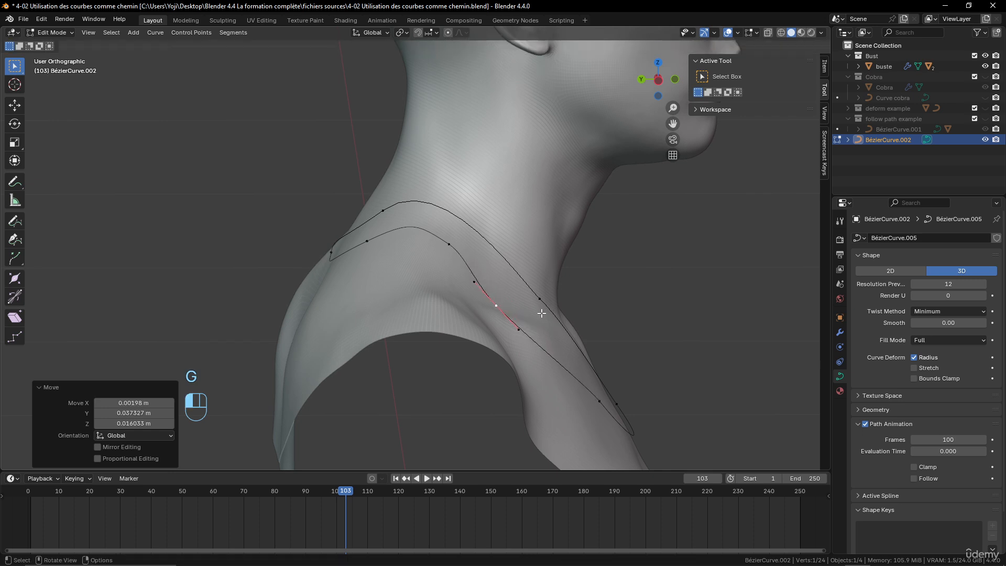
- Nudge the new midpoint slightly to fit the curve against the surface in front of the bust's right shoulder
key("Tab")
key("Tab")
middle_click_drag(518, 334, 529, 332)
key("Tab")
key("Tab")
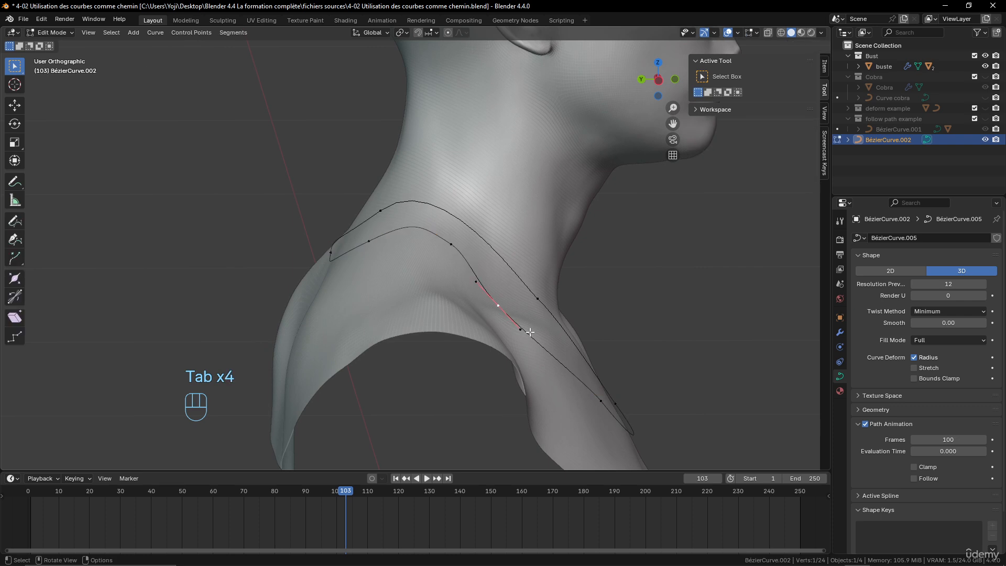
key("g")
left_click(532, 327)
key("Tab")
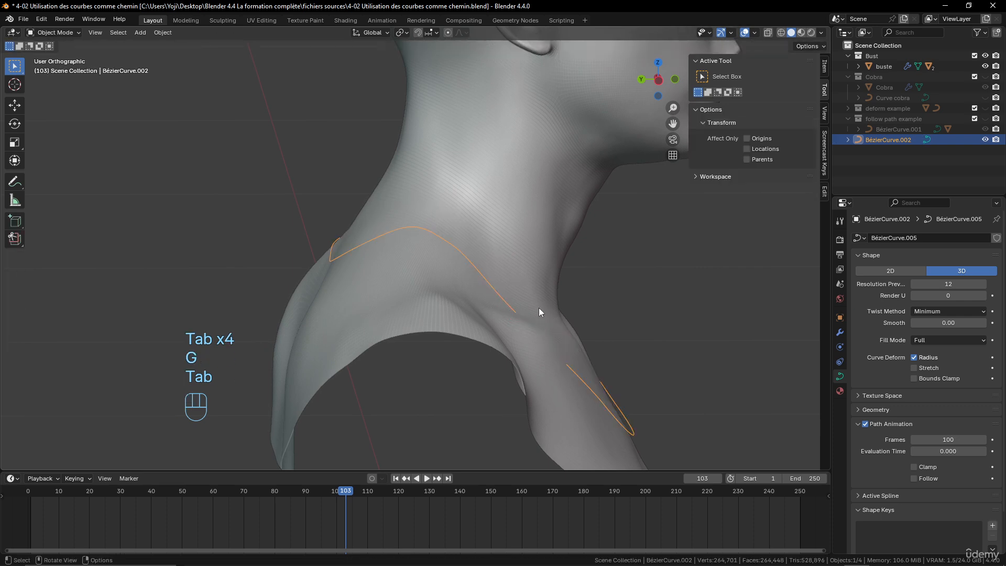
middle_click_drag(538, 312, 528, 337)
- Subdivide the segment between the new midpoint and the chest point on the bust's right side
key("Tab")
left_click(571, 407, "shift")
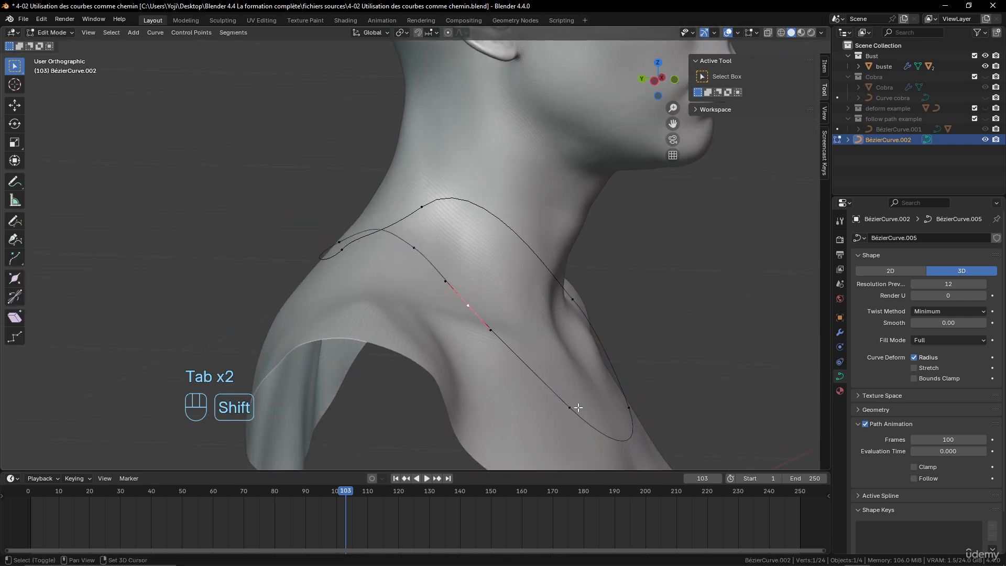
middle_click_drag(573, 407, 565, 308)
right_click(554, 360)
left_click(533, 284)
- Move the newly added point on the right side of the chest in two passes so the curve follows the bust's surface
left_click(547, 349)
key("g")
left_click(562, 331)
key("Tab")
key("Tab")
key("g")
left_click(571, 348)
key("Tab")
scroll(594, 309, "up", 2)
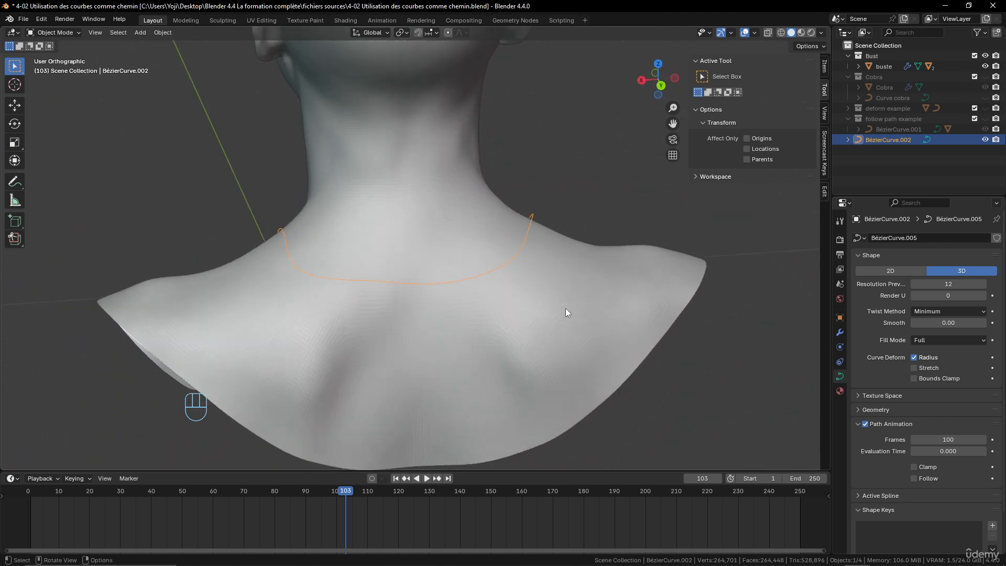
- Rotate the control point behind the bust's left shoulder about -35° so its handles follow the necklace's curve
key("Tab")
middle_click_drag(358, 230, 350, 262)
left_click(278, 232)
key("Tab")
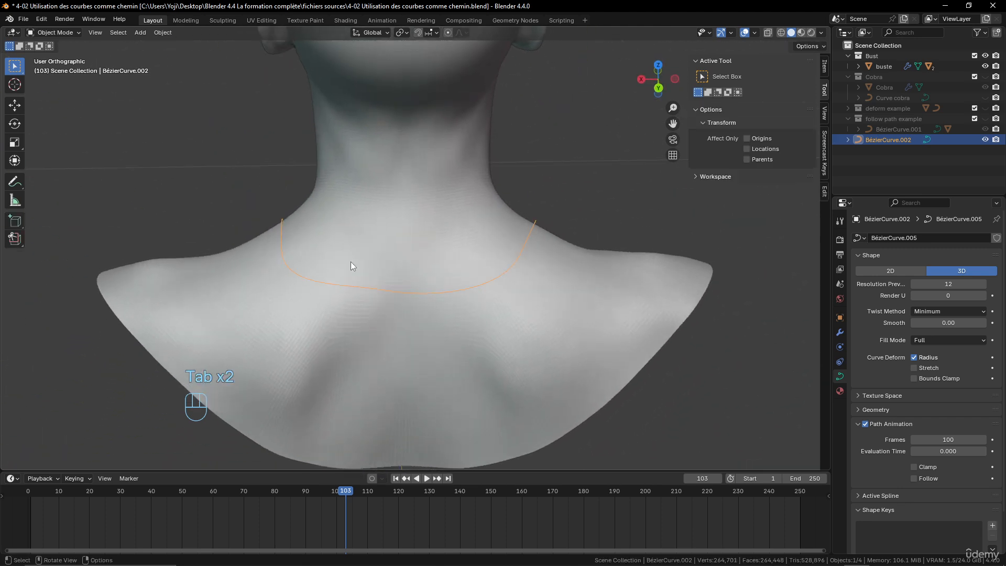
key("Tab")
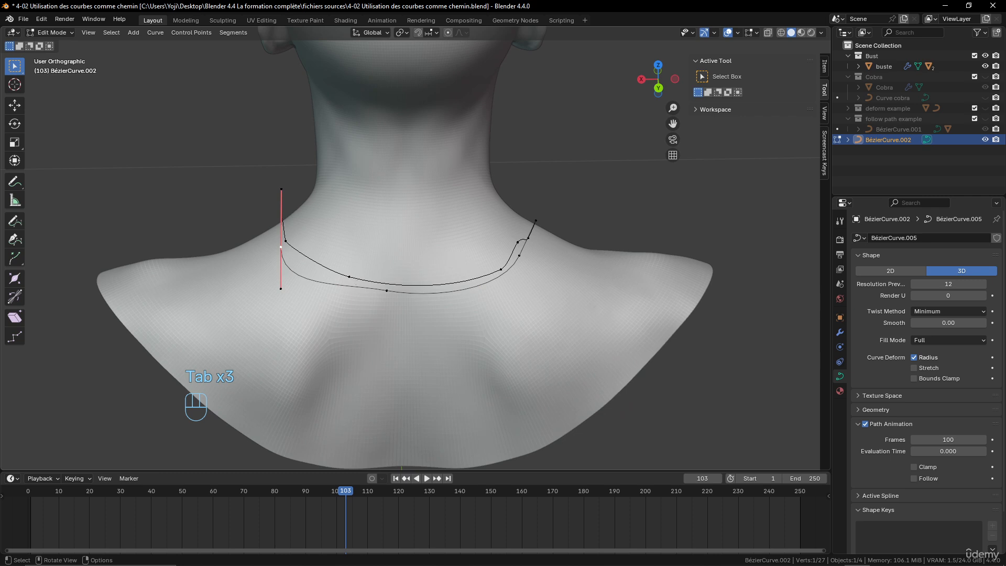
key("r")
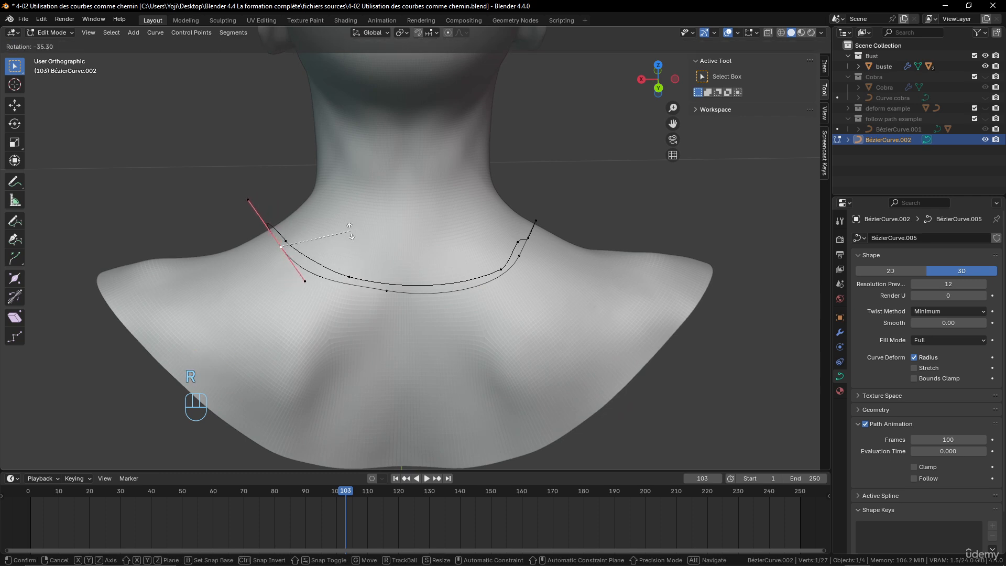
left_click(351, 233)
- Rotate the control point behind the bust's right shoulder about 12.6° to smooth the curve across the back
middle_click_drag(352, 234, 358, 245)
left_click(525, 257)
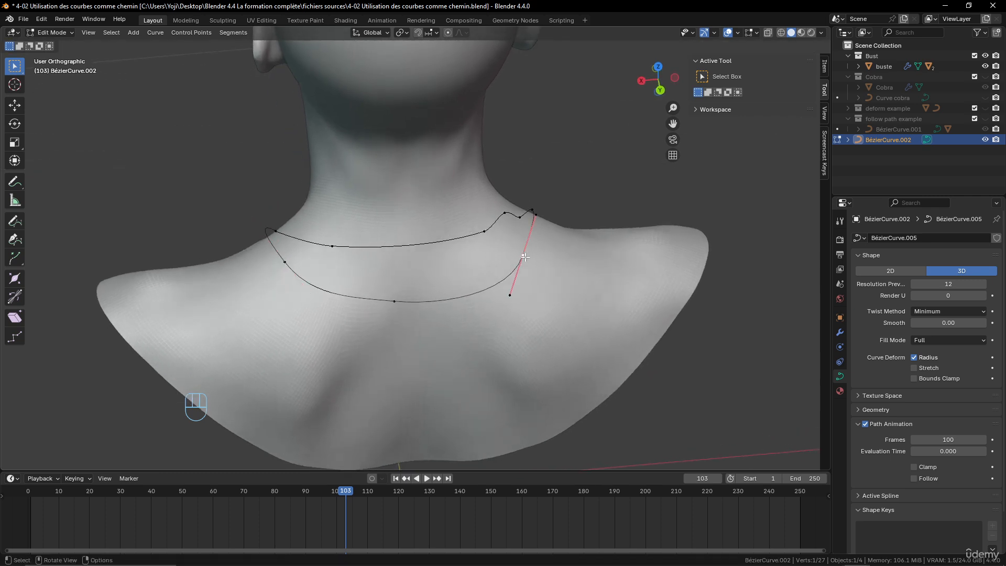
middle_click_drag(525, 257, 529, 262)
key("r")
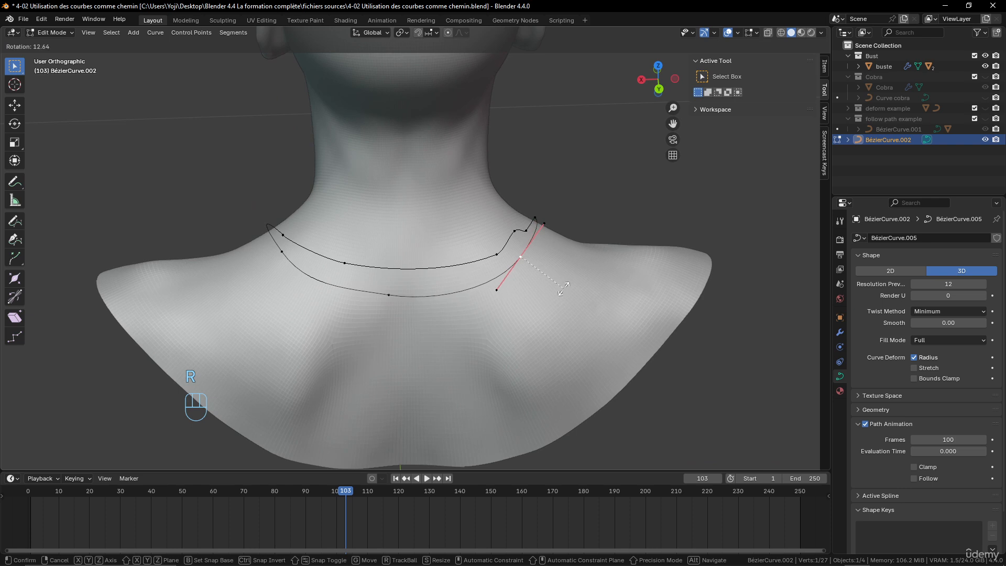
left_click(563, 288)
scroll(561, 289, "down", 3)
- Move the upper control point beside the bust's right collarbone about 0.016 m outward along X
key("Tab")
middle_click_drag(387, 287, 624, 261)
key("Tab")
left_click(344, 283)
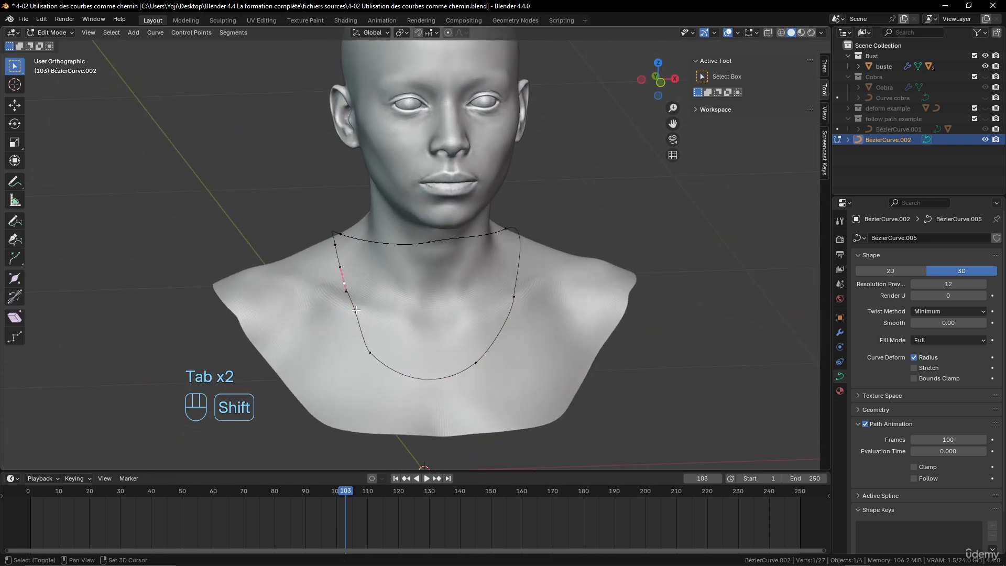
middle_click_drag(349, 281, 361, 291)
key("g")
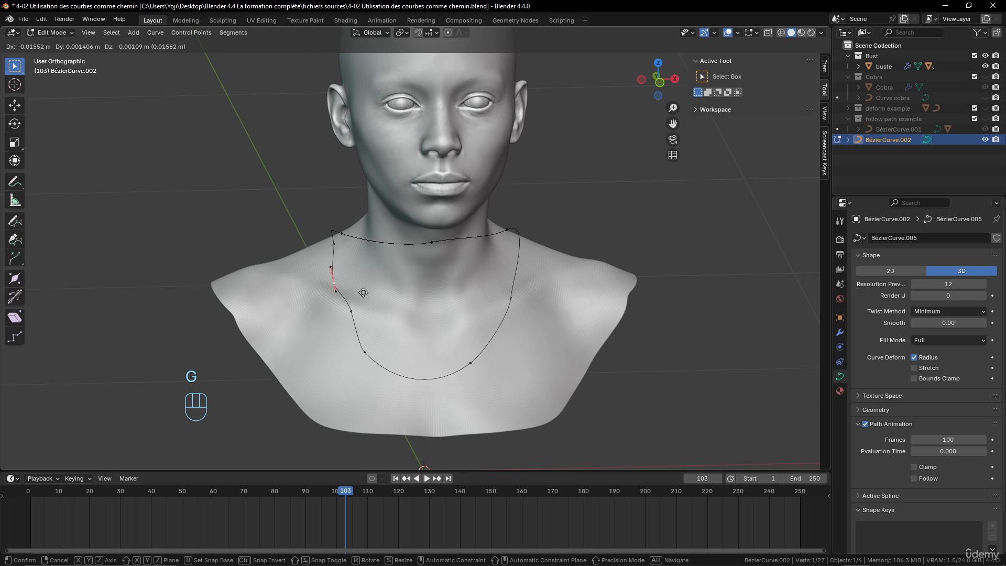
left_click(363, 294)
- Move the next point down, below the bust's right collarbone, about 0.013 m outward and 0.004 m down
middle_click_drag(351, 317, 345, 321)
key("g")
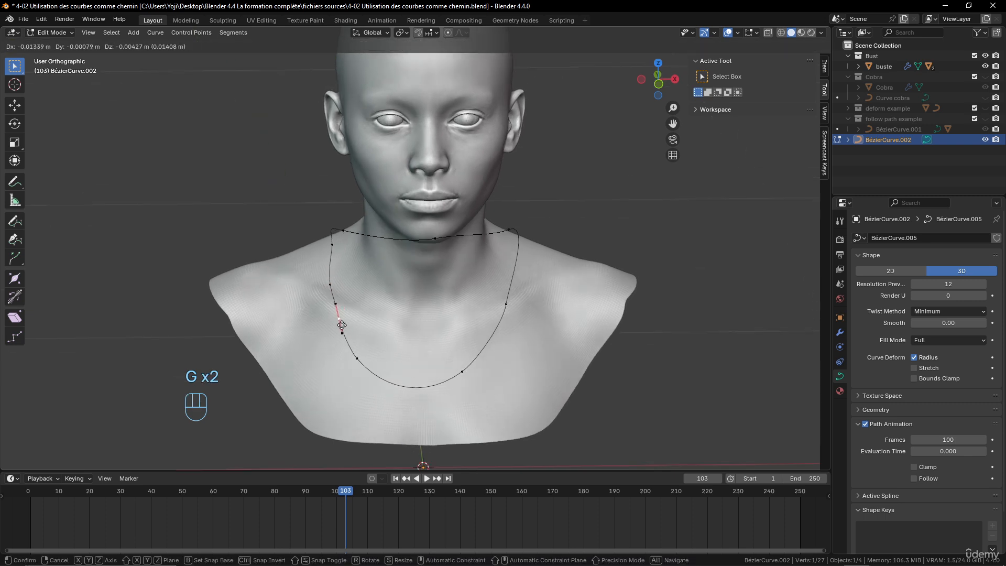
left_click(339, 325)
key("Tab")
scroll(502, 296, "down", 3)
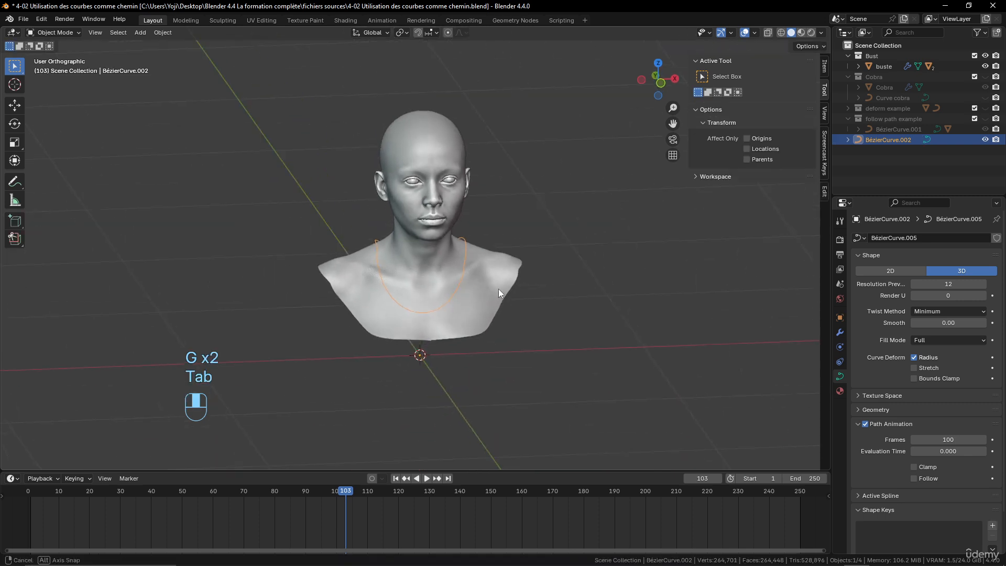
- Fine-tune a necklace control point's position so the curve sits better against the bust, and leave curve editing
middle_click_drag(498, 288, 731, 293)
scroll(533, 354, "up", 4)
middle_click_drag(501, 317, 562, 300)
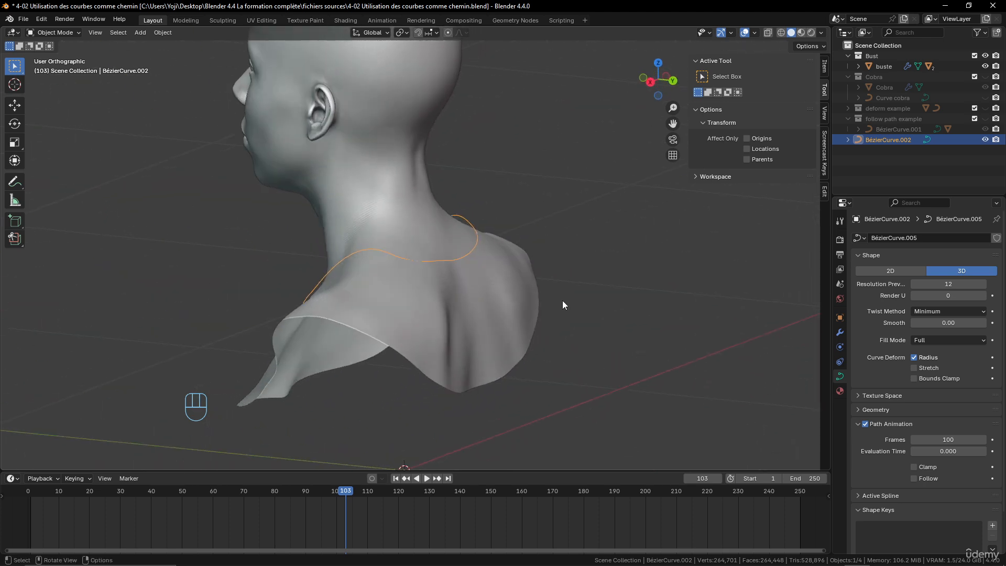
scroll(562, 300, "up", 1)
key("Tab")
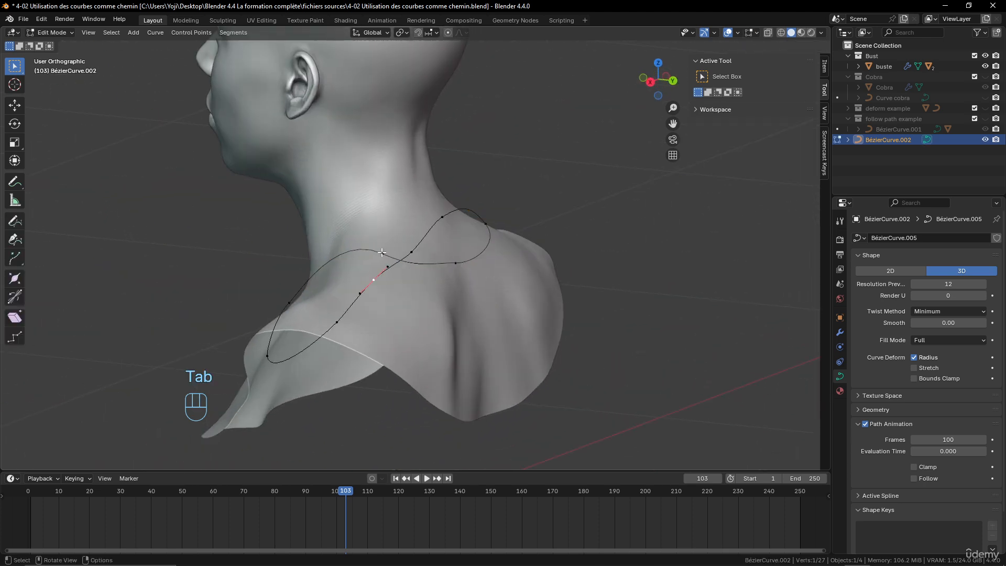
middle_click_drag(381, 252, 418, 218)
key("g")
left_click(543, 297)
scroll(417, 219, "down", 6)
key("Tab")
- Place the Bézier curve in the Bust collection and rename it "curve necklace"
middle_click_drag(404, 265, 510, 318)
scroll(510, 318, "up", 3)
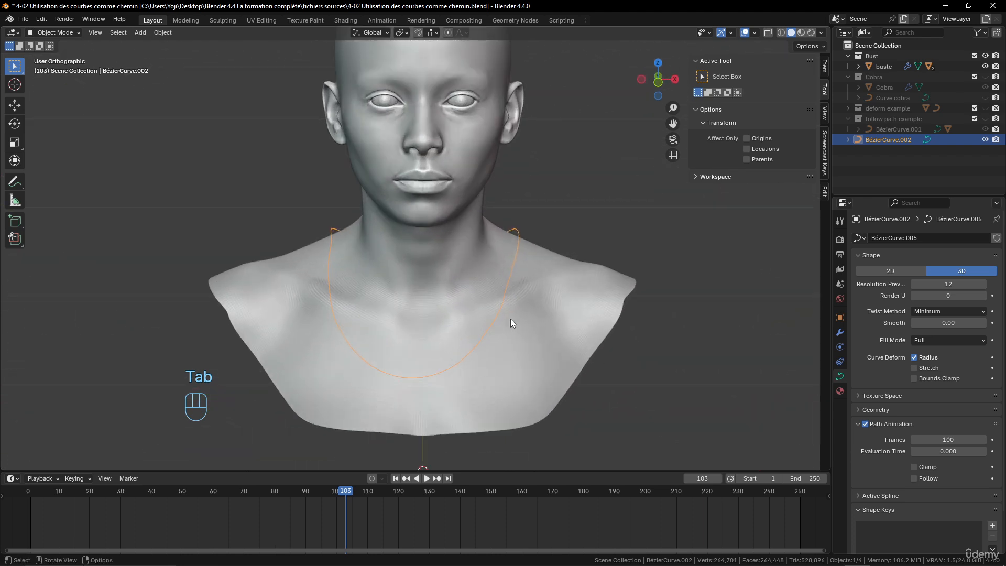
scroll(510, 318, "down", 4)
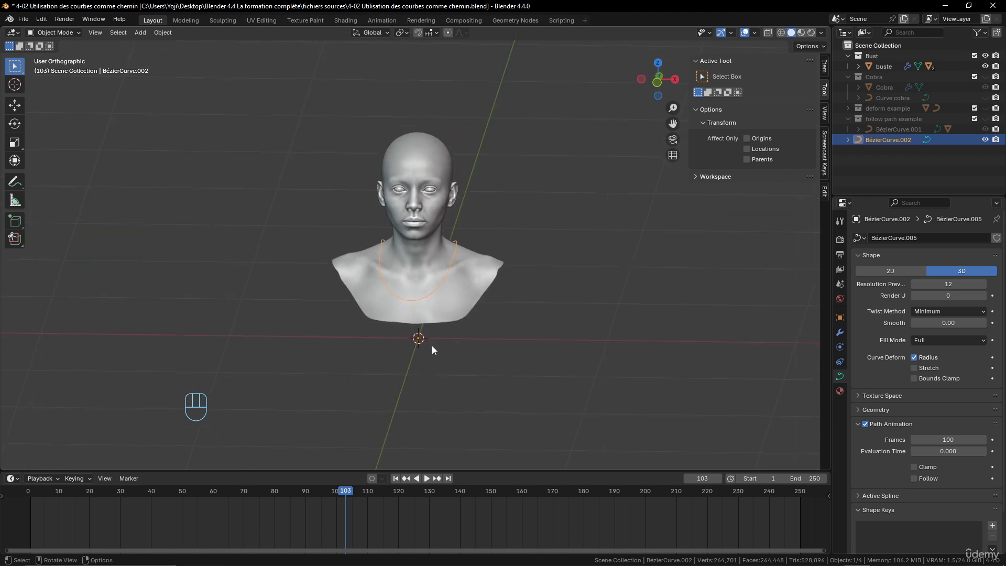
middle_click_drag(513, 350, 521, 346)
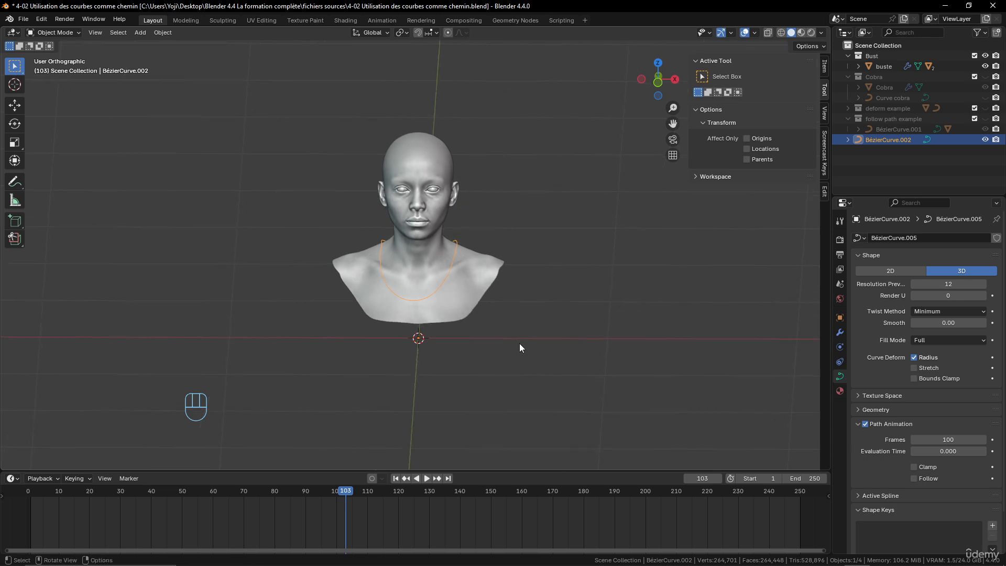
left_click_drag(882, 139, 891, 65)
double_click(881, 77)
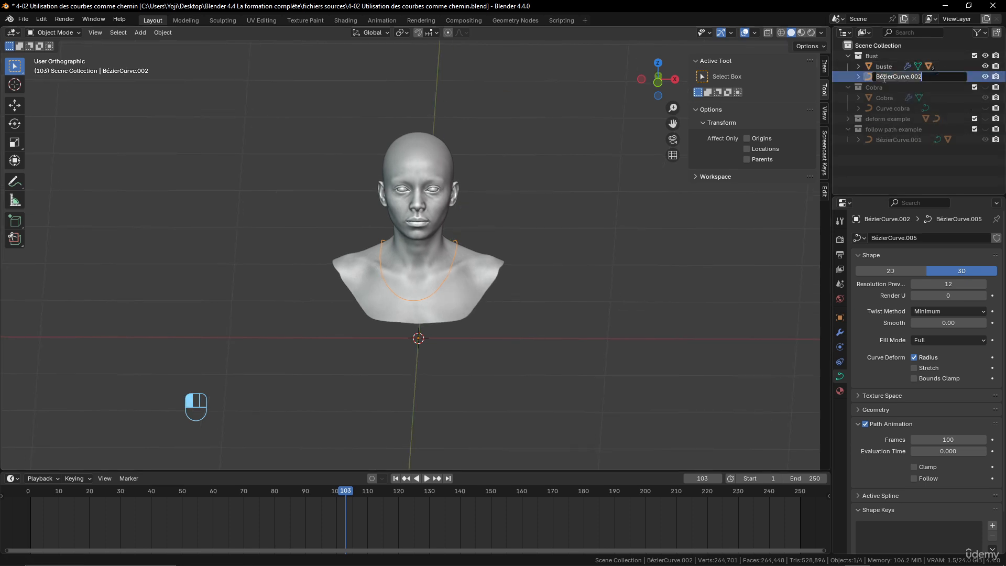
left_click(942, 75)
type("curve necklace")
key("Return")
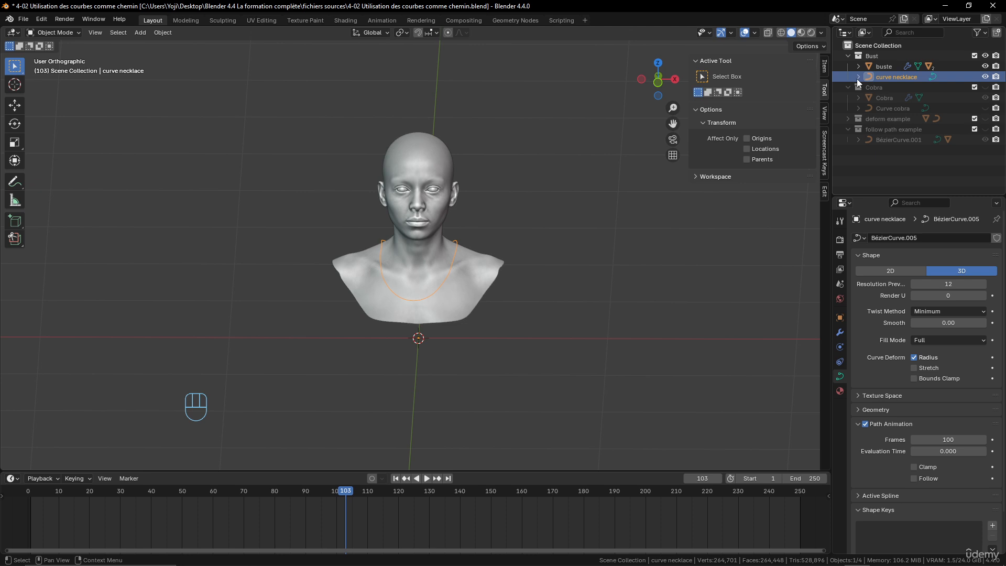
- Add a UV sphere mesh at the world origin below the bust
scroll(505, 238, "down", 1)
middle_click_drag(481, 284, 507, 262, "shift")
middle_click_drag(507, 261, 508, 266)
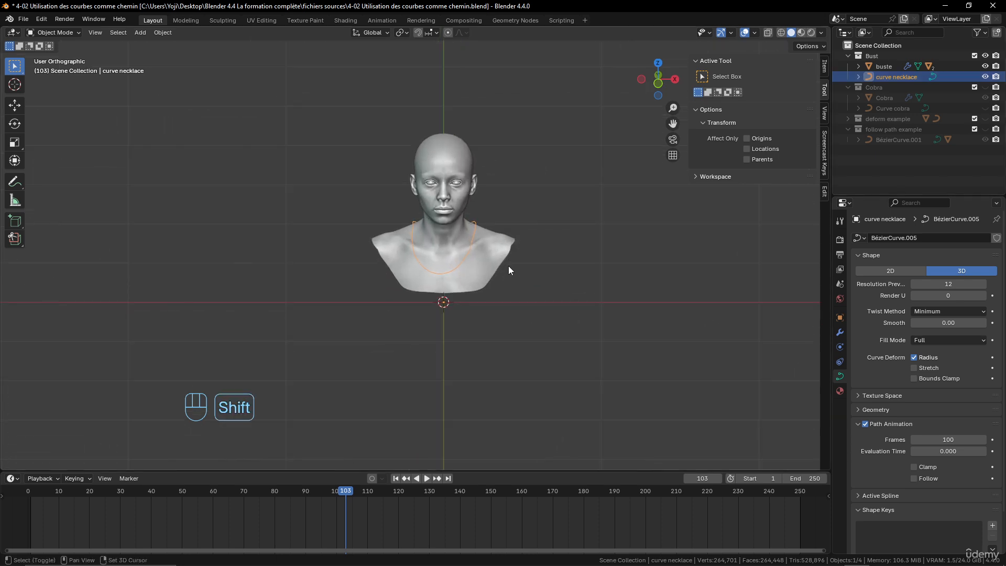
key("shift+a")
mouse_move(494, 257)
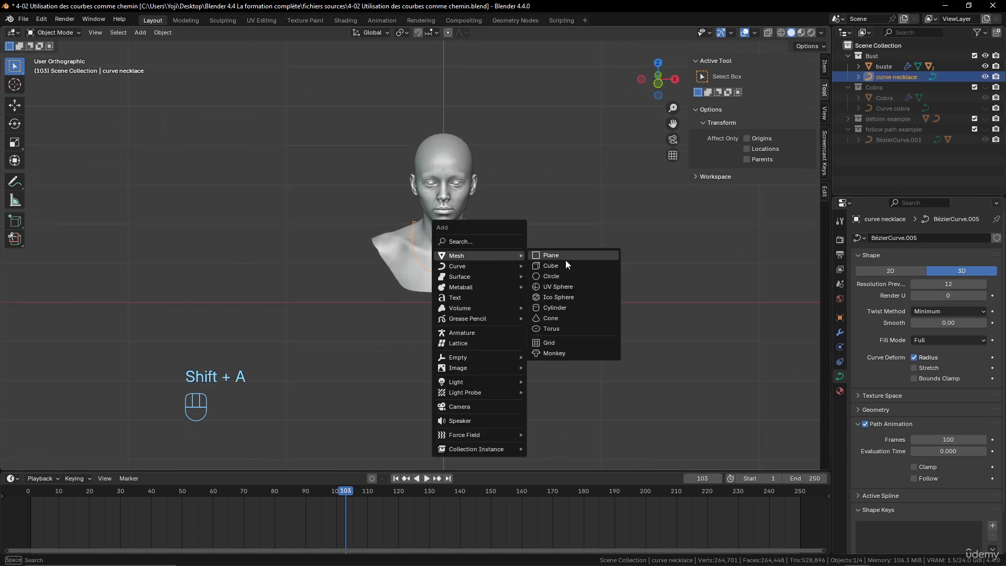
left_click(569, 287)
scroll(500, 331, "down", 2)
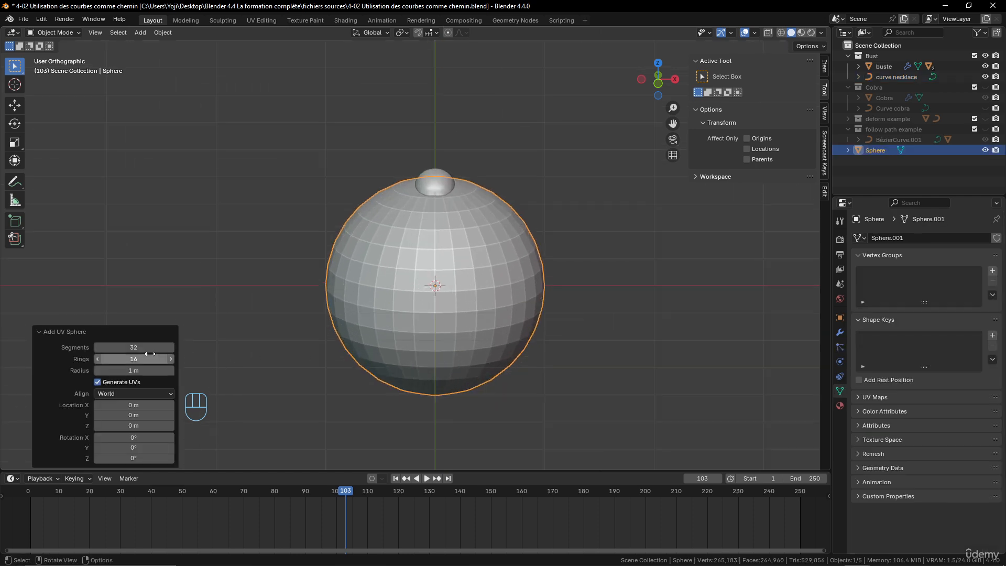
- Set the UV sphere to 24 segments and 12 rings
left_click(134, 347)
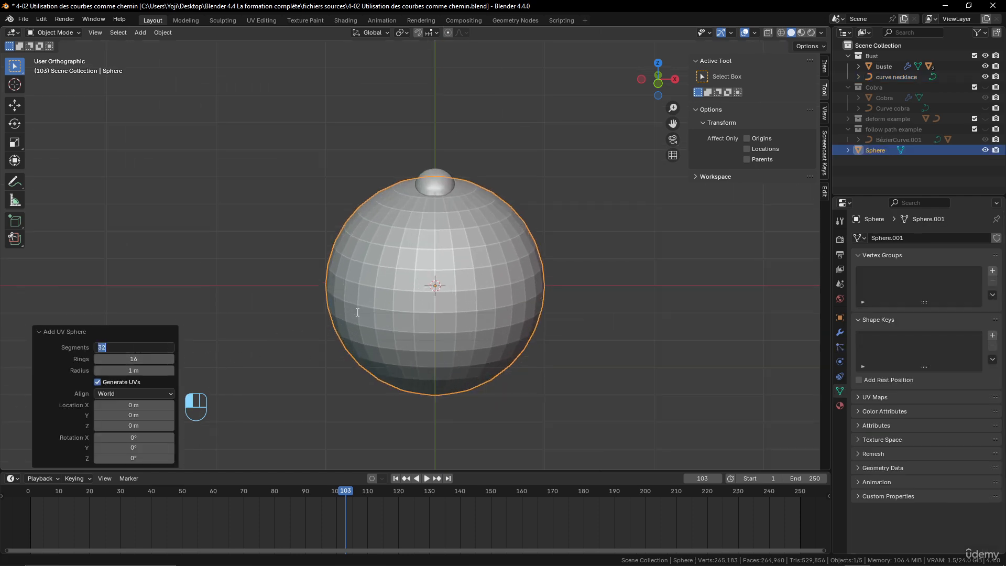
type("24")
key("Tab")
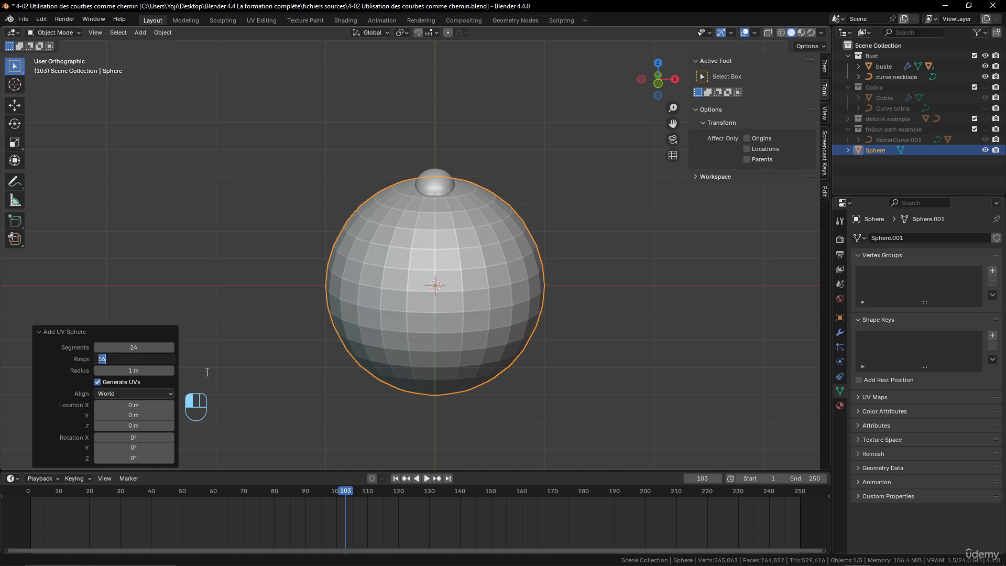
type("12")
key("Return")
- Apply smooth shading to the UV sphere
right_click(493, 281)
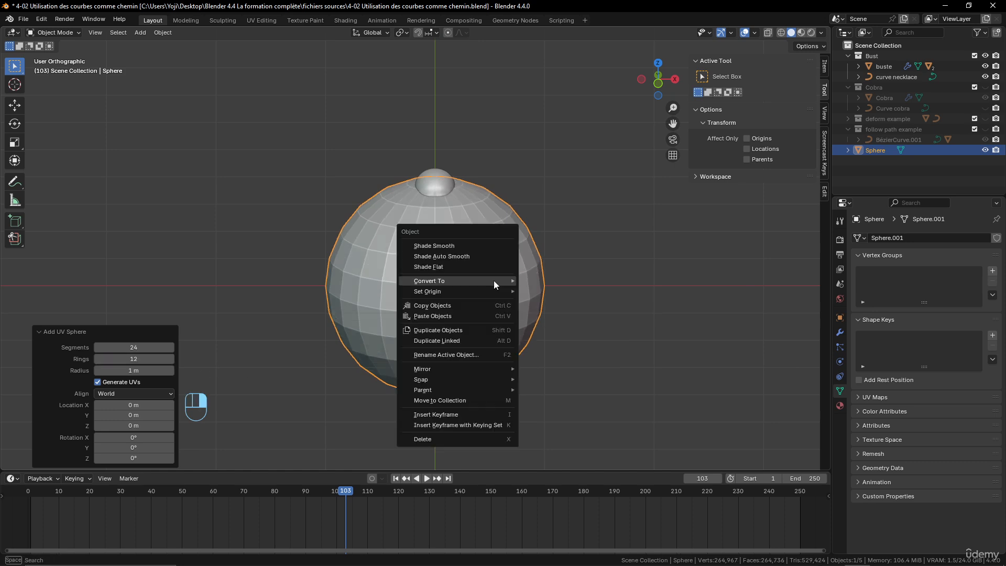
left_click(463, 244)
scroll(514, 301, "up", 2)
scroll(515, 301, "down", 3)
- In Edit Mode, scale the whole sphere mesh down to bead size with successive factors of about 0.058, 0.467 and 0.562
key("Tab")
scroll(587, 338, "up", 2)
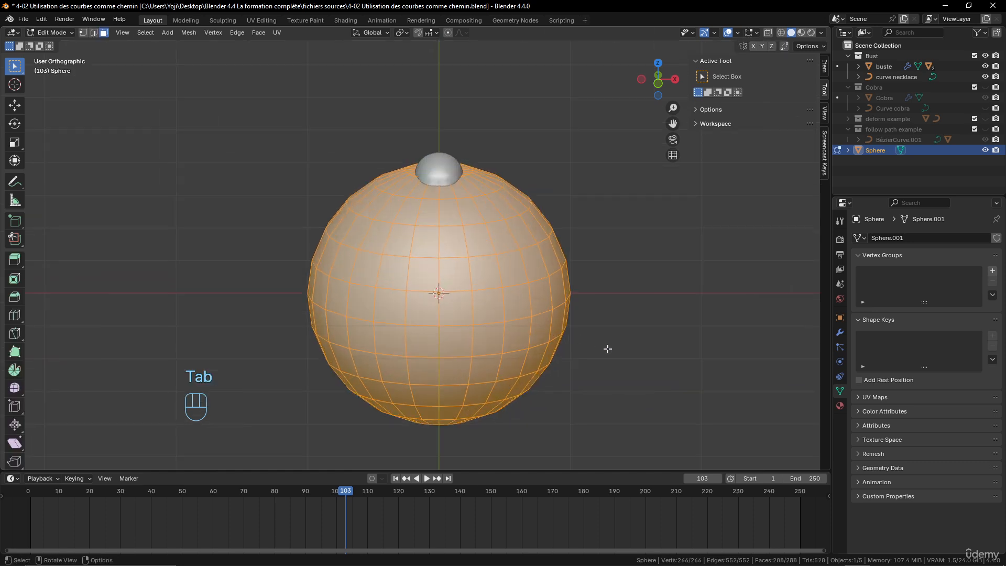
key("s")
left_click(442, 298)
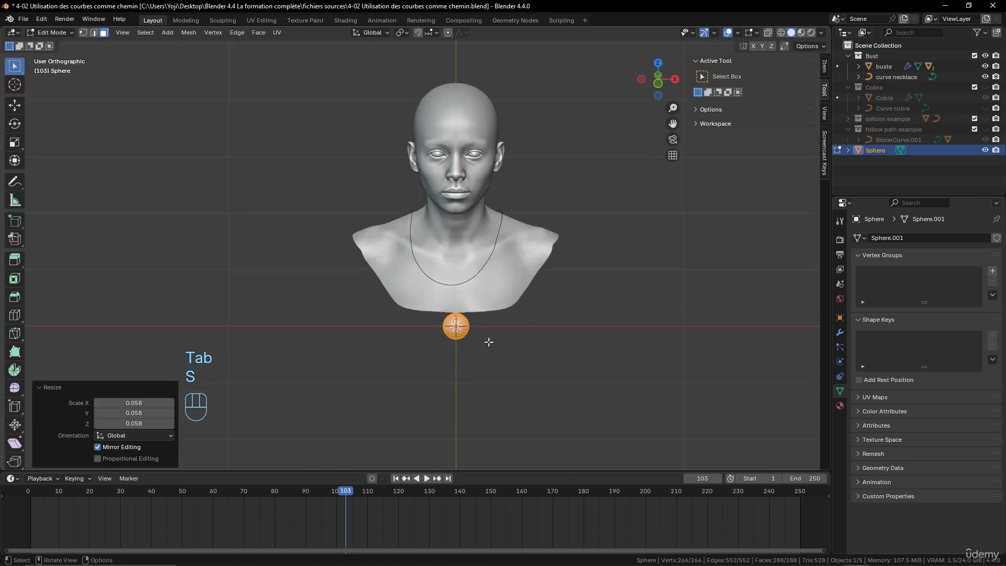
scroll(474, 348, "up", 3)
key("s")
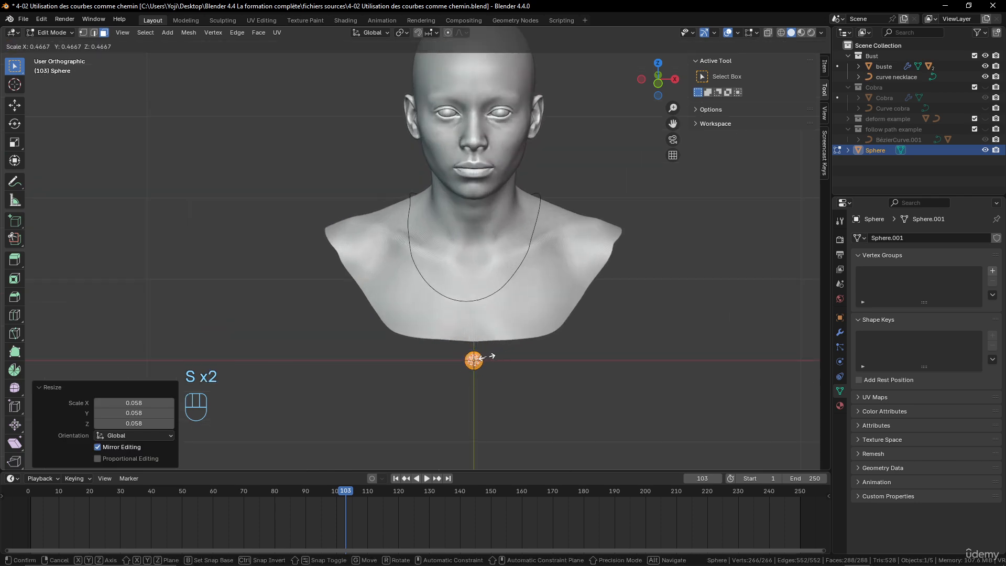
left_click(481, 358)
key("KP_1")
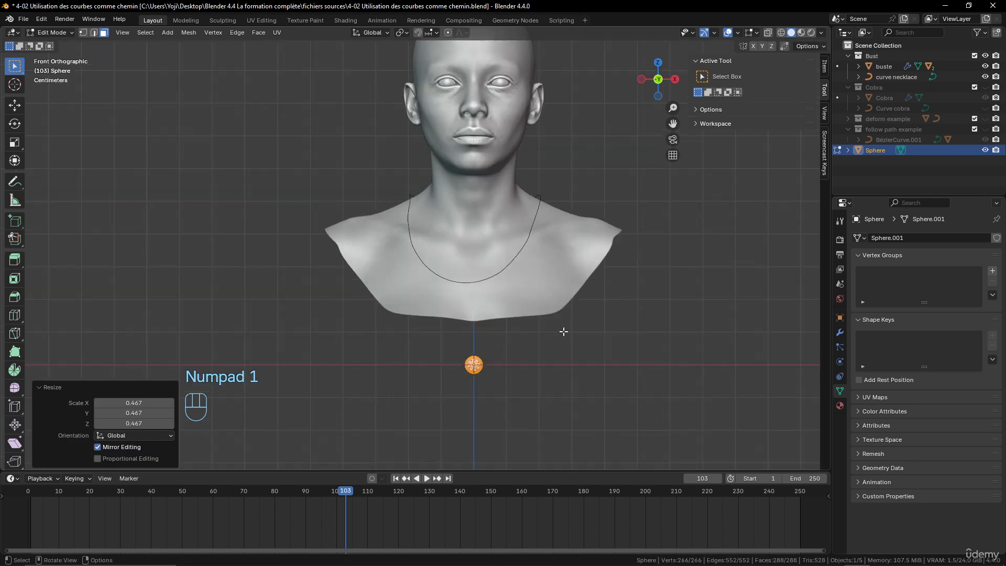
key("s")
left_click(522, 345)
- Duplicate the bead mesh along the X axis by about 0.03 m
scroll(521, 345, "up", 4)
middle_click_drag(560, 461, 414, 276, "shift")
scroll(451, 267, "up", 5)
key("shift")
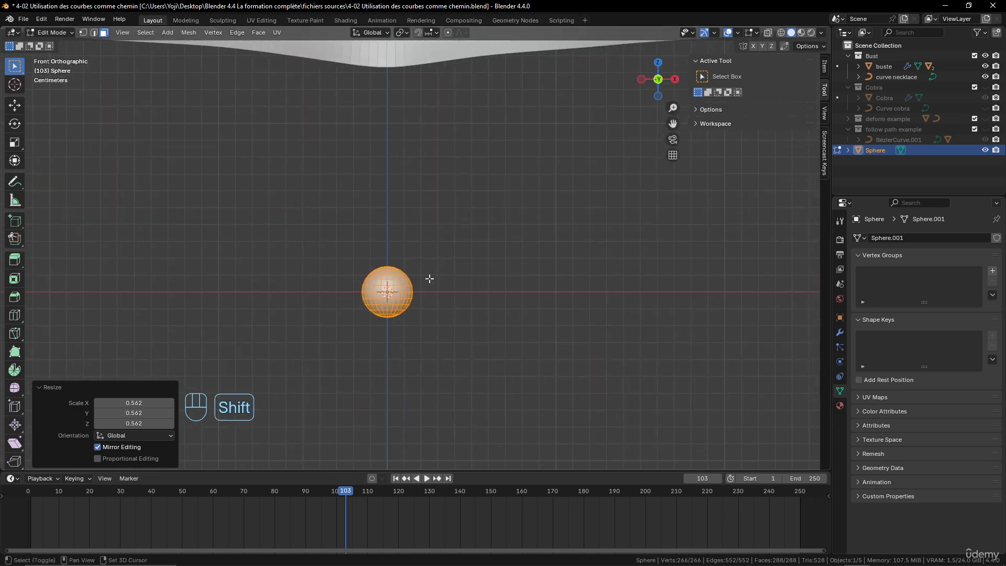
key("shift+d")
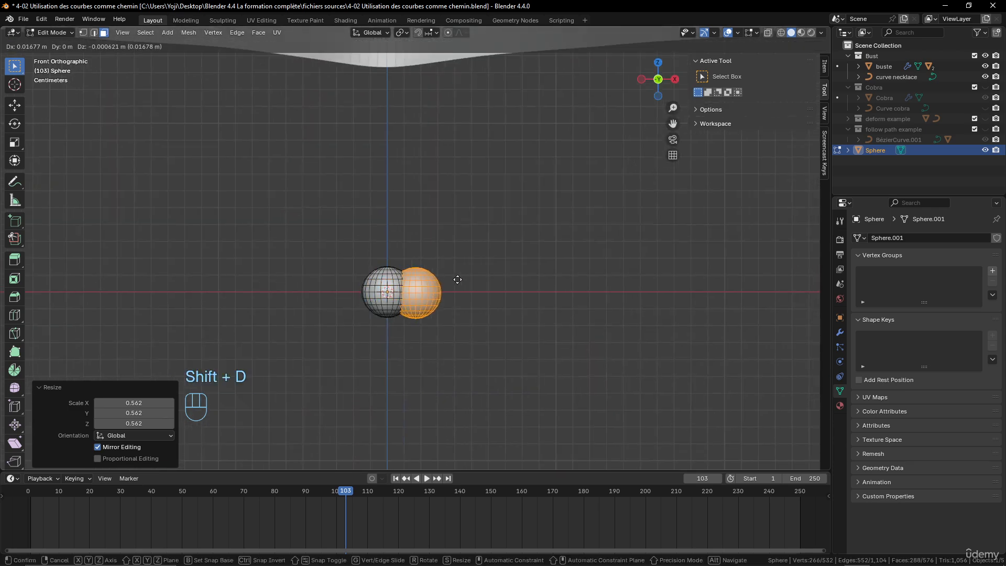
key("x")
left_click(480, 279)
- Scale the copied bead to about 0.594 and move it about -0.0065 m along X against the large bead
key("s")
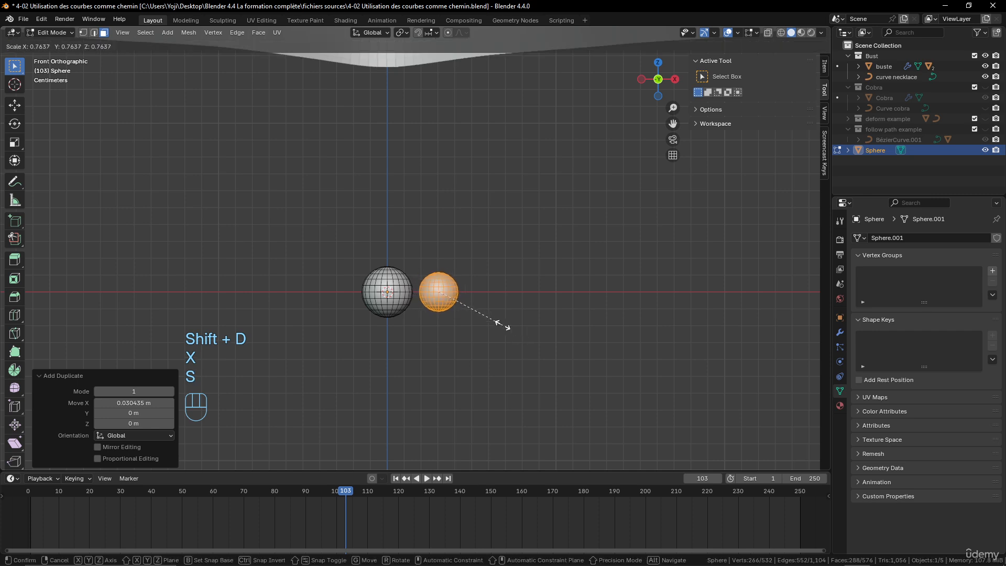
left_click(489, 317)
key("g")
key("x")
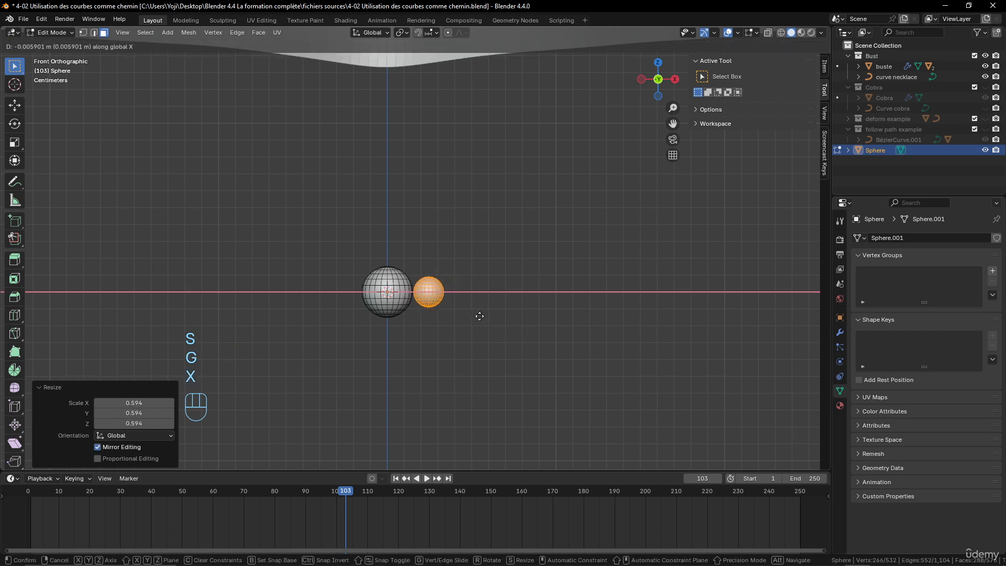
left_click(479, 316)
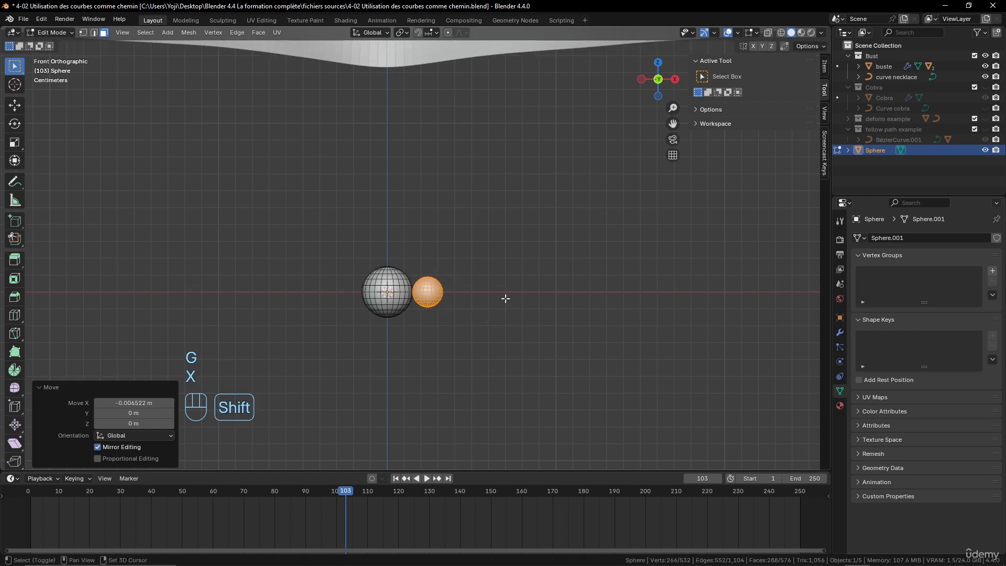
- Duplicate the small bead twice along X, each about 0.018 m further, and return to Object Mode
key("shift+d")
key("x")
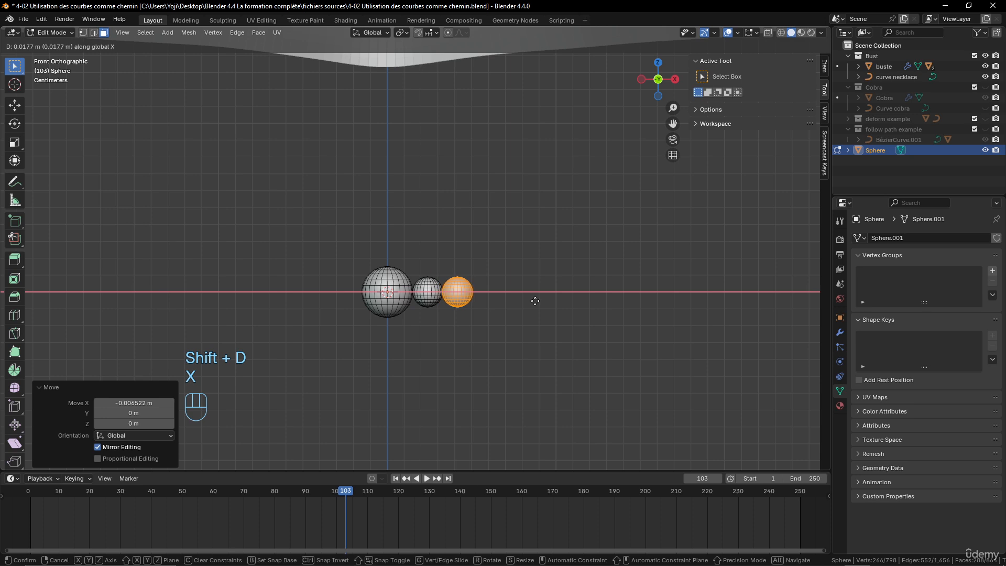
left_click(534, 300)
key("shift+d")
key("x")
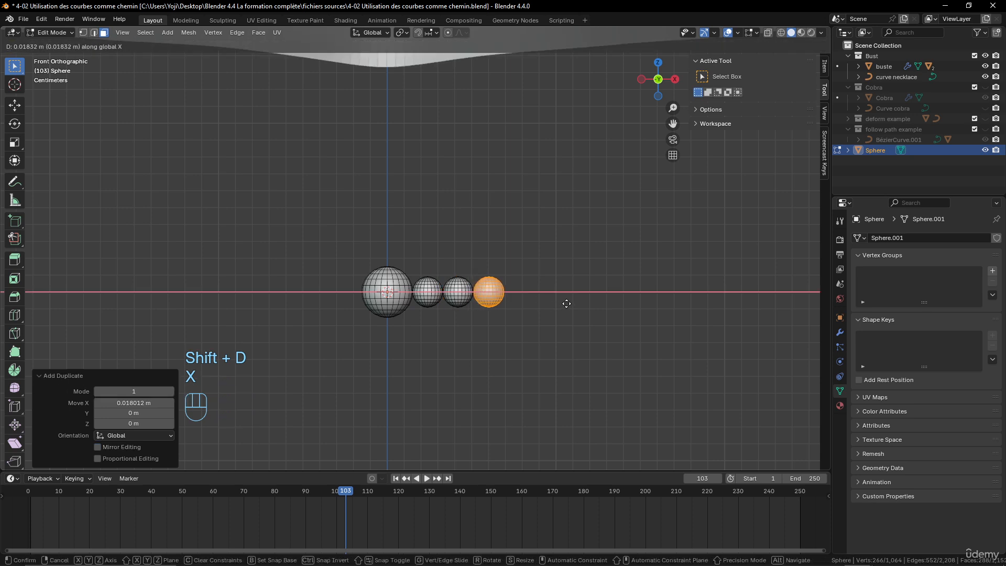
left_click(567, 303)
key("Tab")
- Add an Array modifier to the bead object
scroll(505, 278, "down", 5)
middle_click_drag(505, 279, 469, 287)
scroll(454, 255, "down", 6)
scroll(473, 275, "up", 3)
left_click(839, 332)
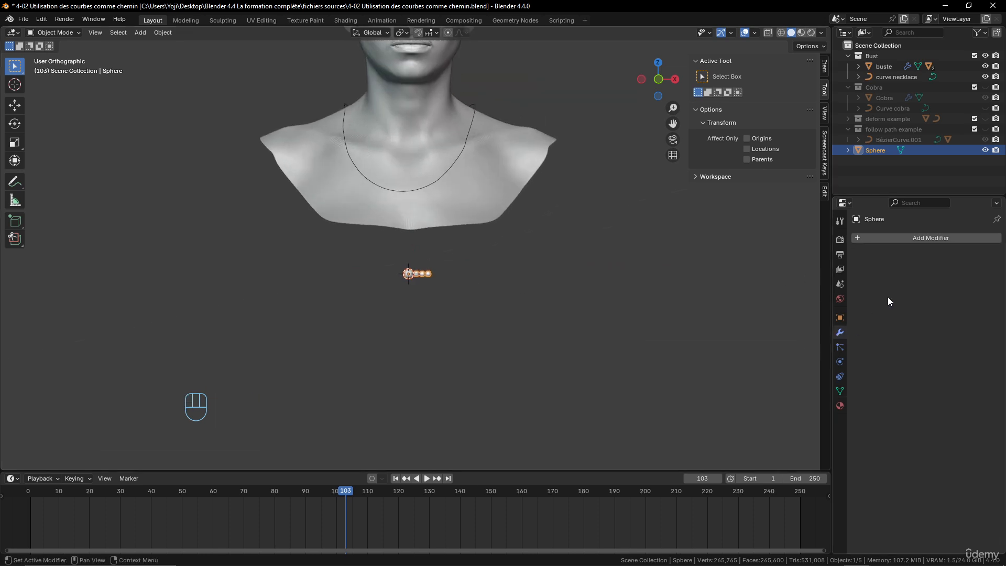
left_click(912, 238)
mouse_move(911, 239)
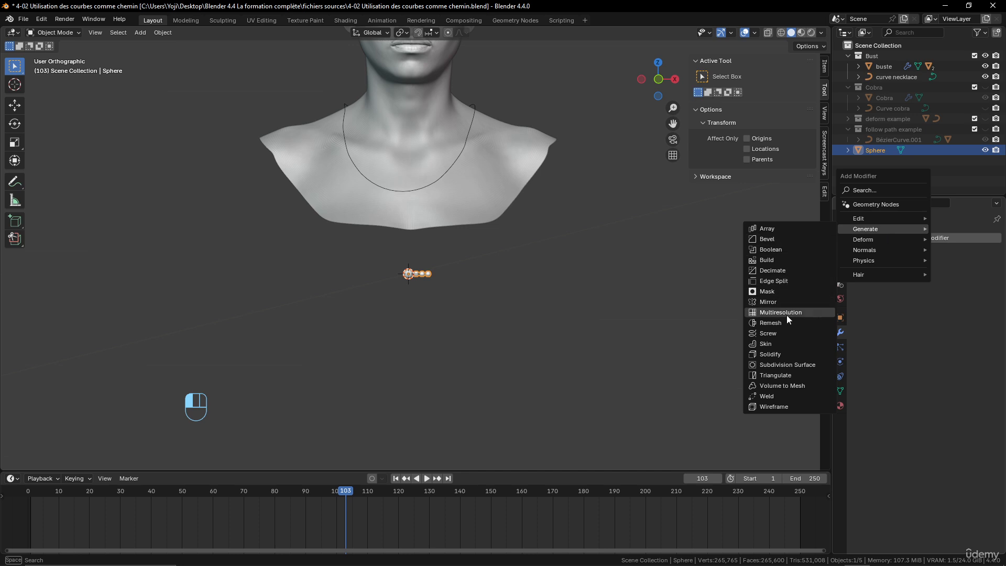
left_click(786, 228)
scroll(470, 318, "up", 5)
scroll(469, 318, "down", 5)
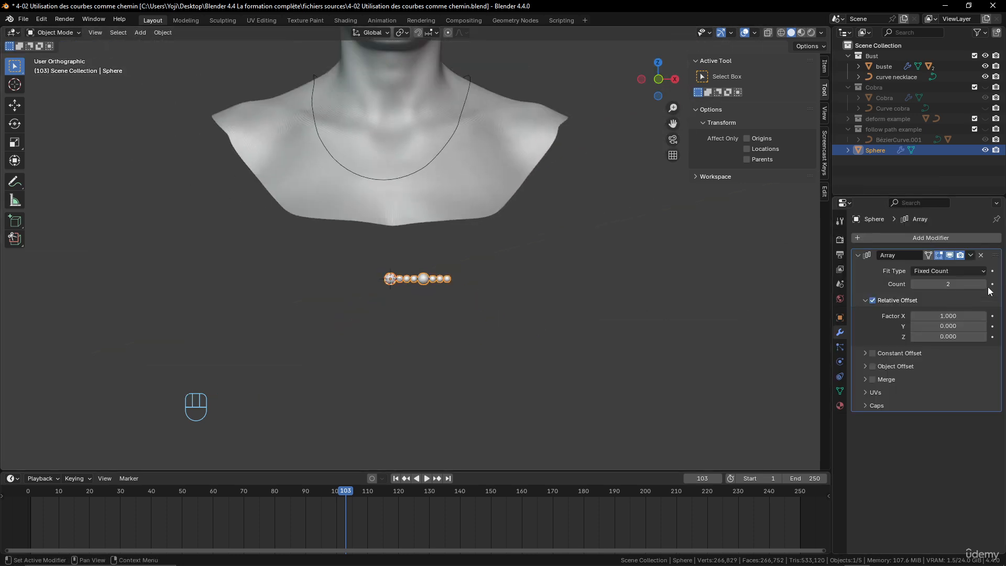
- Raise the Array modifier's count to 14 to form a long row of beads
left_click(983, 284)
left_click(983, 284)
left_click(983, 284)
left_click(983, 284)
left_click(983, 284)
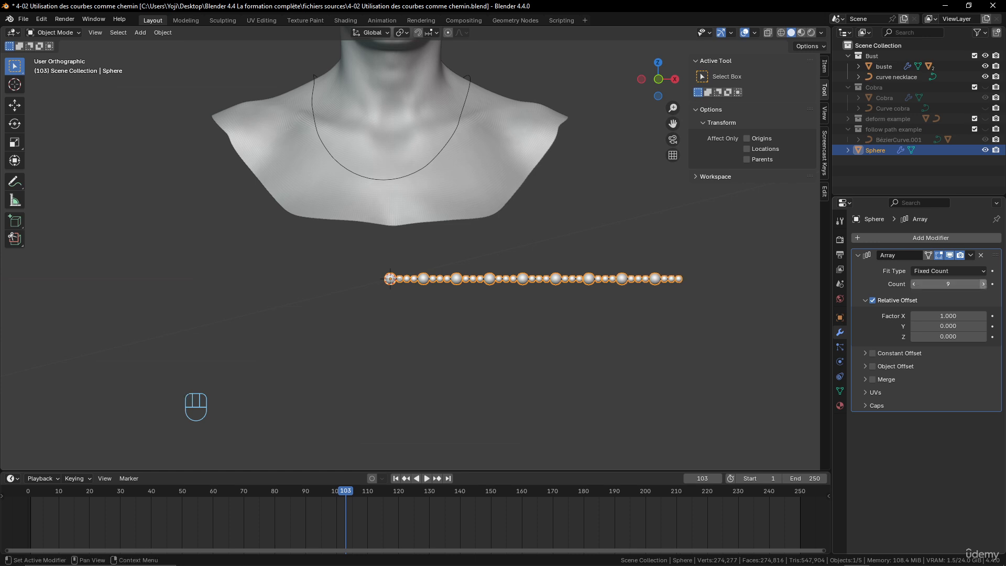
left_click(983, 284)
left_click(983, 284)
left_click(984, 284)
scroll(530, 313, "down", 5)
middle_click_drag(530, 313, 525, 326, "shift")
scroll(518, 326, "up", 2)
middle_click_drag(505, 325, 501, 341)
scroll(472, 324, "up", 1)
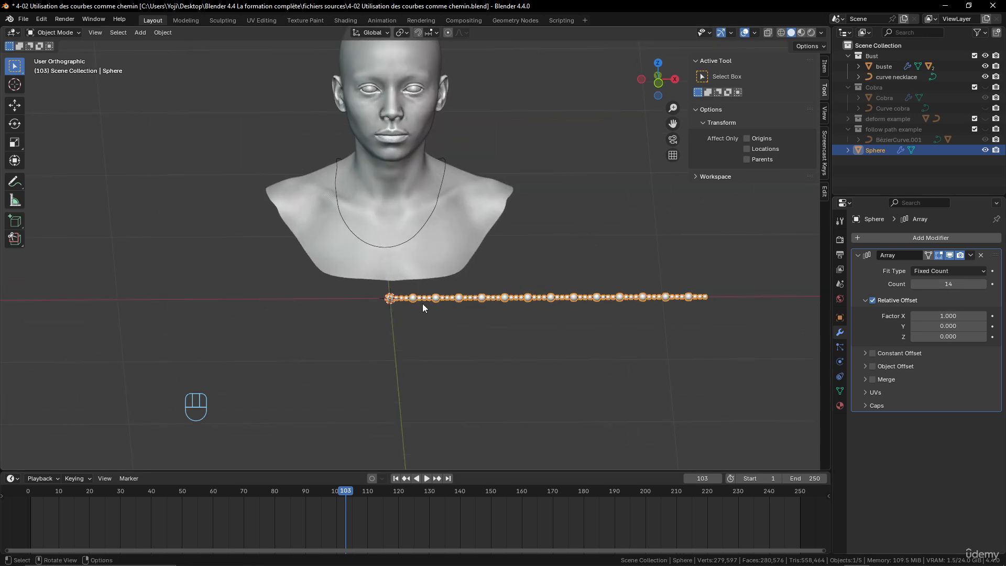
- Parent the bead row to the necklace curve with Curve Deform
left_click(445, 159, "shift")
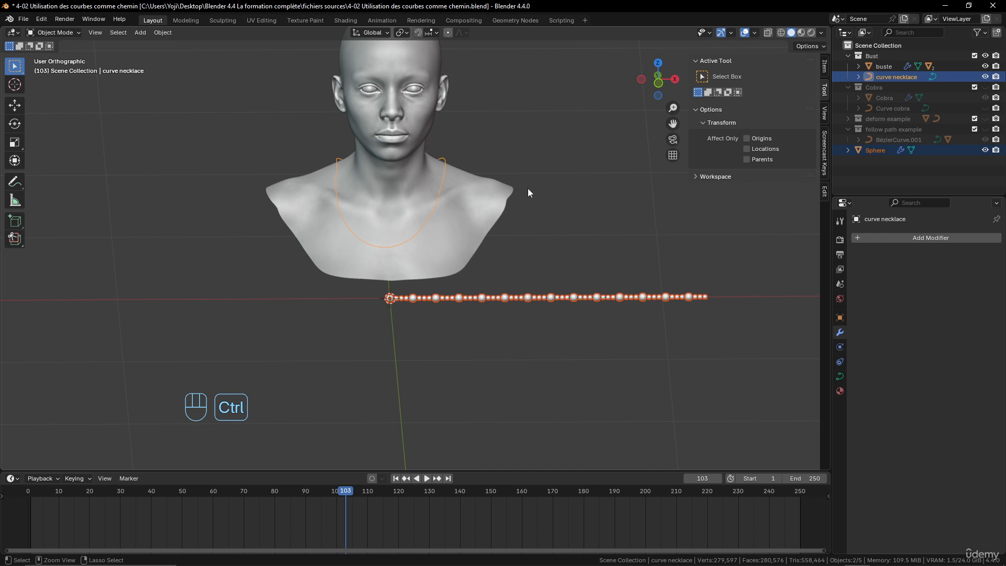
key("ctrl+p")
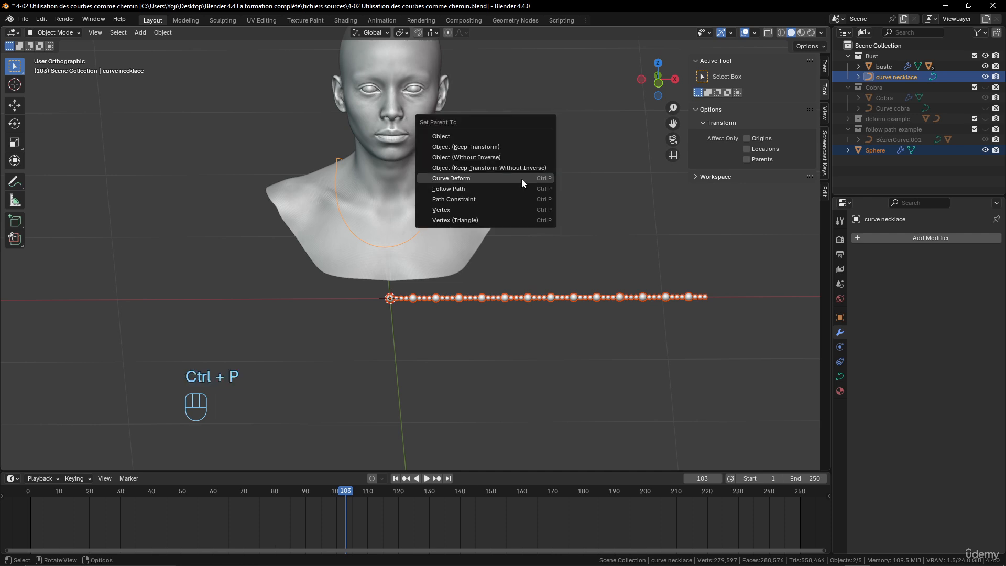
left_click(521, 178)
middle_click_drag(557, 227, 469, 147)
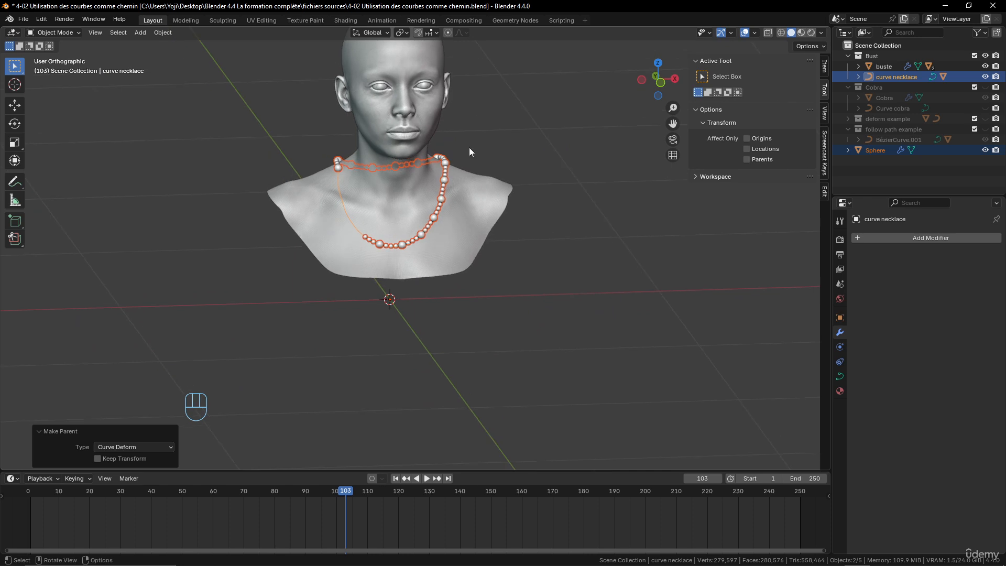
- Select only the bead object and increase its Array count to 18
left_click(448, 158)
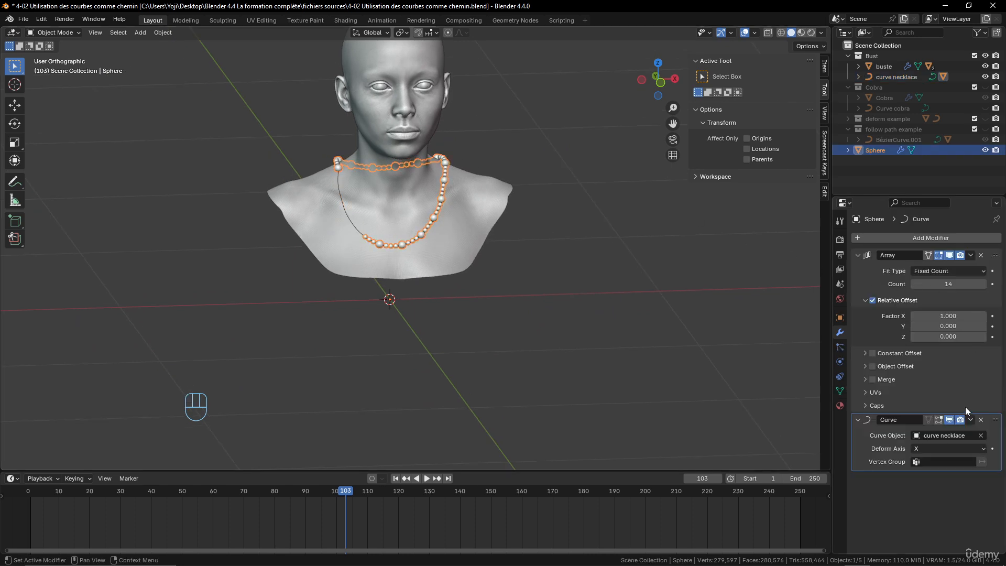
left_click(983, 284)
left_click(983, 284)
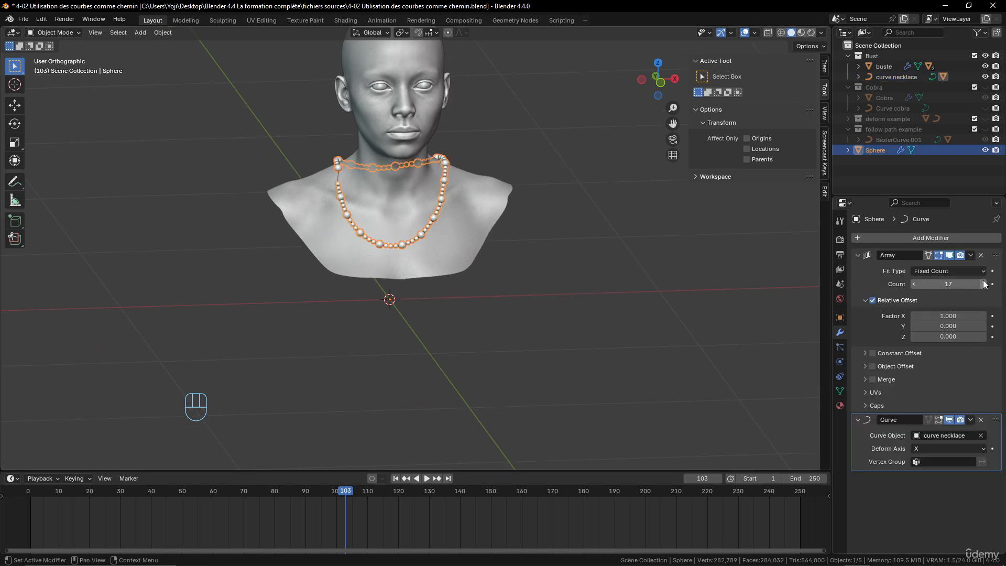
middle_click_drag(587, 255, 646, 256)
scroll(533, 252, "up", 4)
middle_click_drag(462, 230, 486, 231)
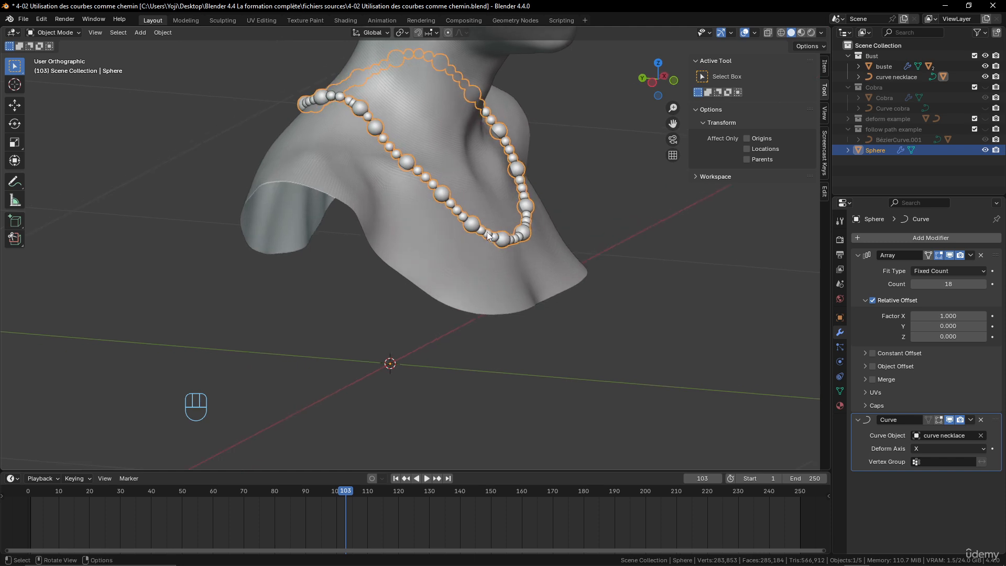
- Scale the bead object down to about 0.525 for a finer necklace
middle_click_drag(415, 172, 438, 260, "shift")
key("s")
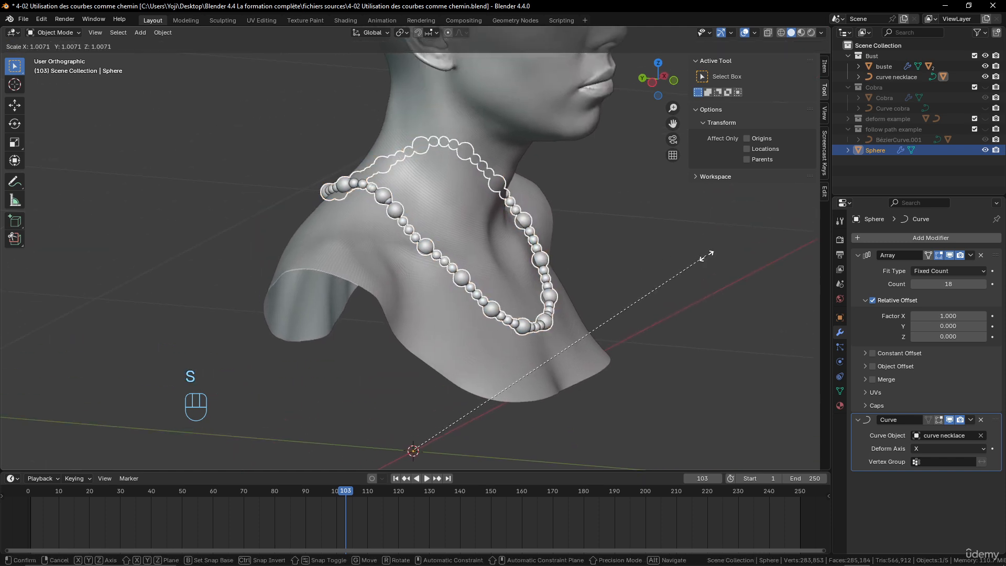
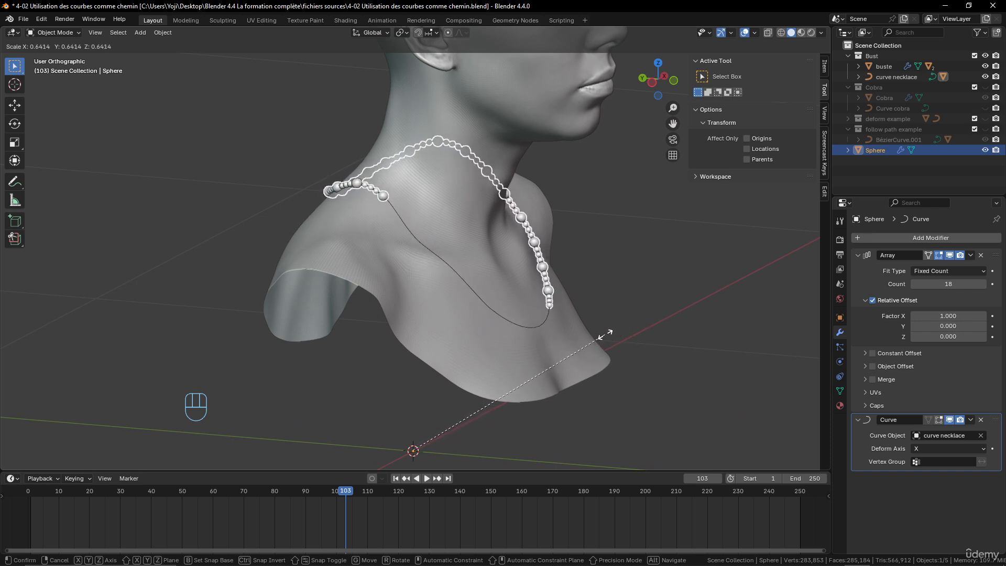
left_click(561, 342)
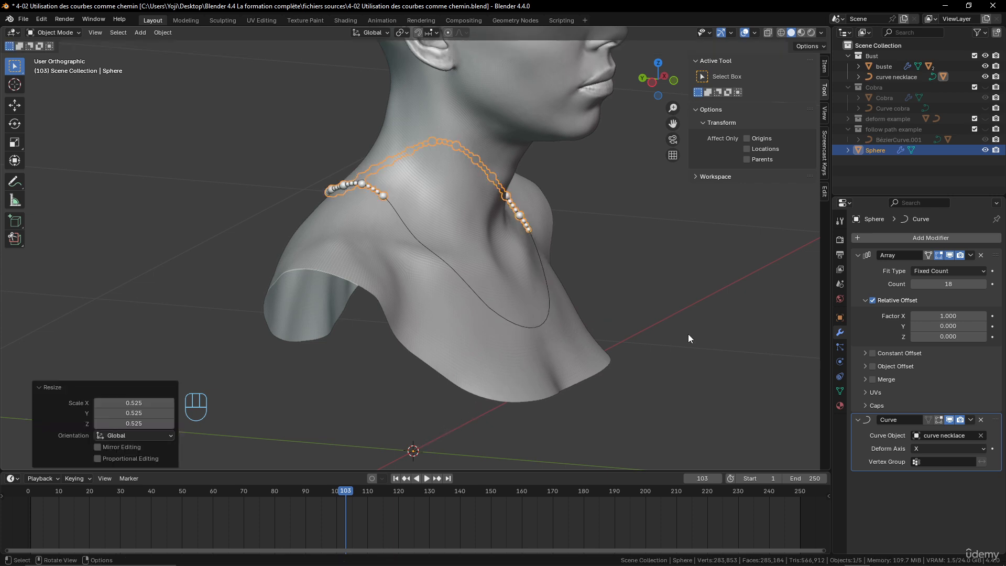
- Increase the Array count to 34 so the smaller beads cover the full curve
double_click(982, 285)
double_click(983, 285)
left_click(982, 284)
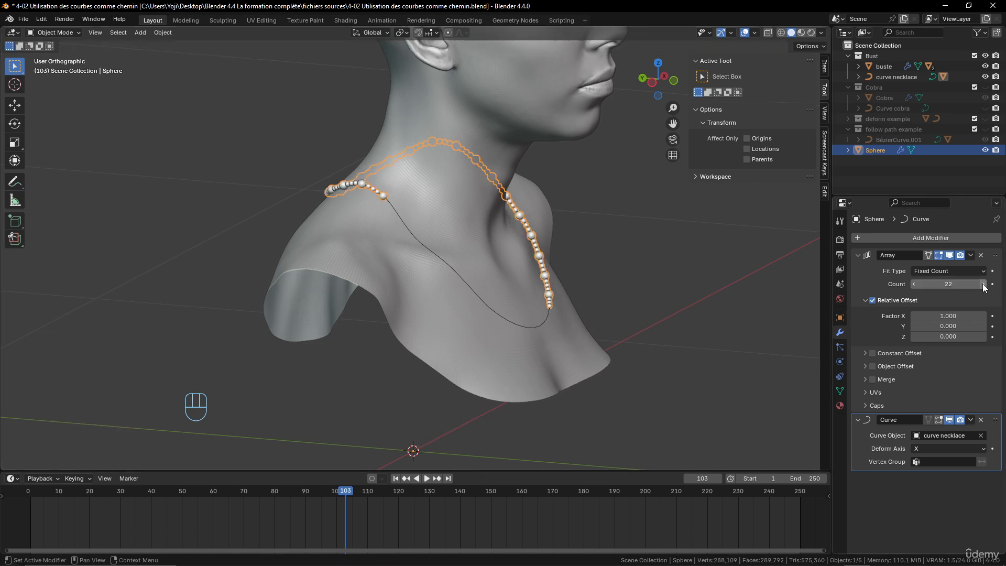
double_click(982, 285)
double_click(983, 285)
double_click(983, 285)
double_click(983, 284)
left_click(983, 285)
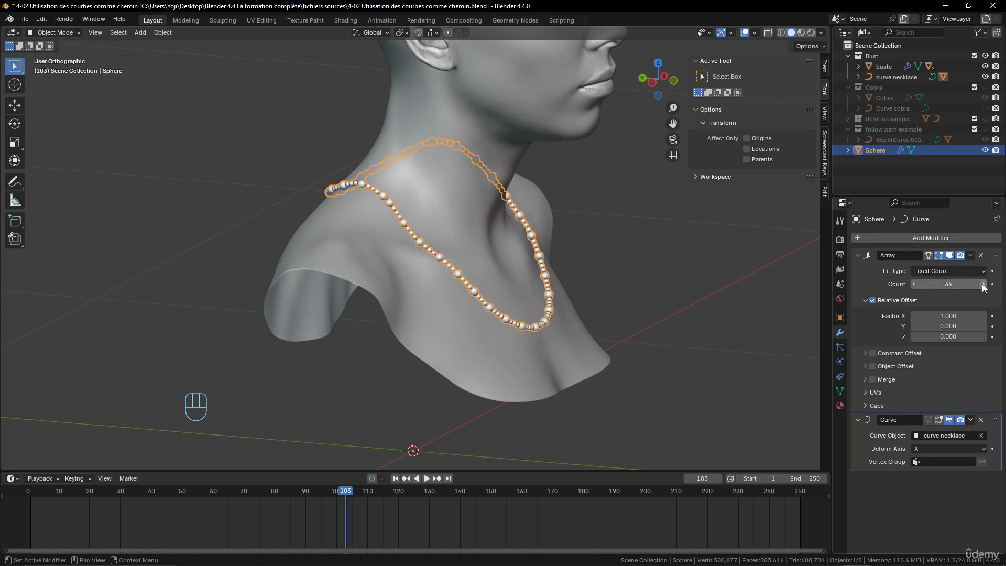
- Scale the bead object by about 0.986 to refine the fit along the curve, and deselect everything
key("s")
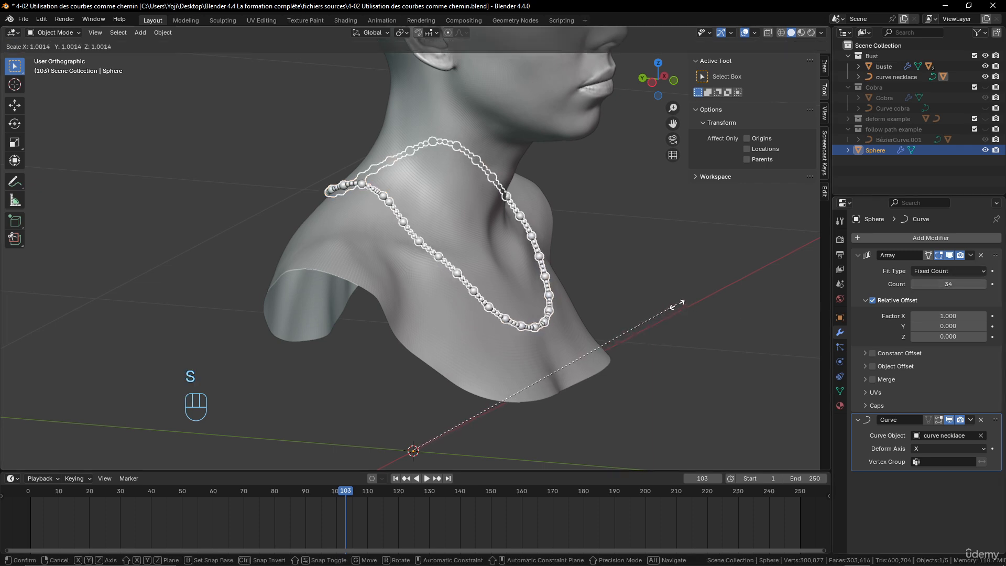
left_click(616, 291)
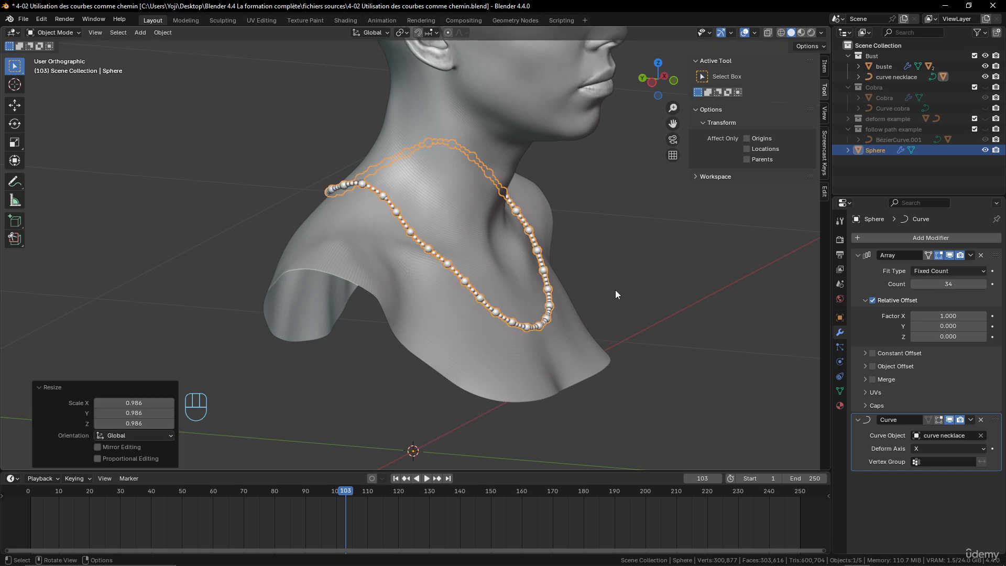
scroll(615, 290, "down", 5)
middle_click_drag(529, 233, 347, 191)
key("alt+a")
scroll(460, 225, "down", 5)
scroll(475, 216, "up", 3)
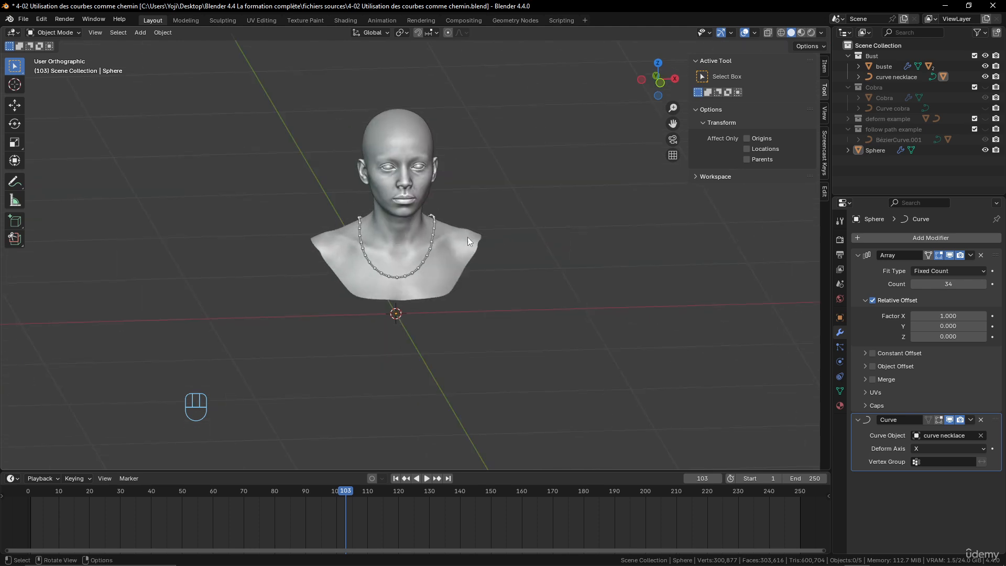
- Rename the Sphere object "necklace" and move it into the Bust collection
double_click(844, 150)
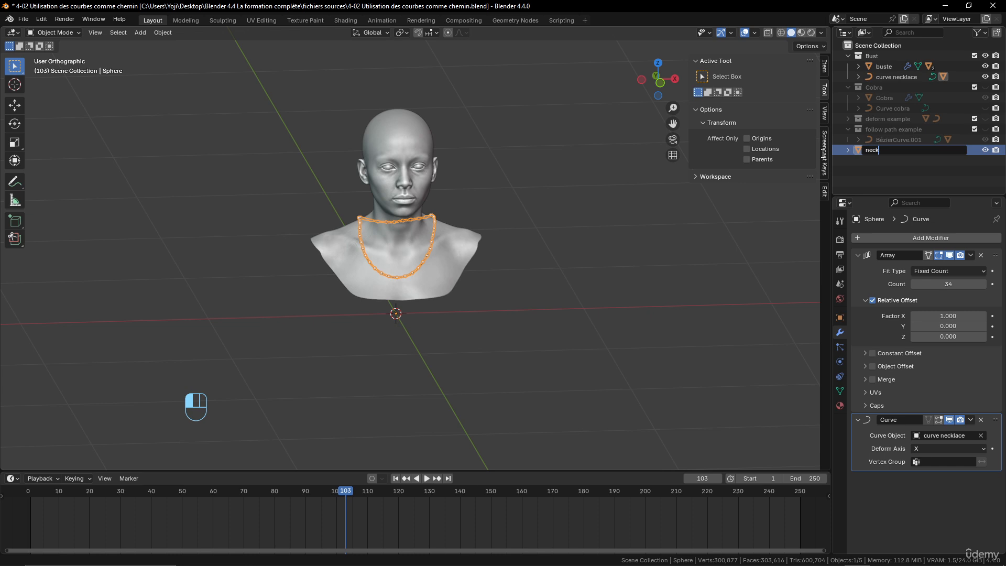
type("necklace")
key("Return")
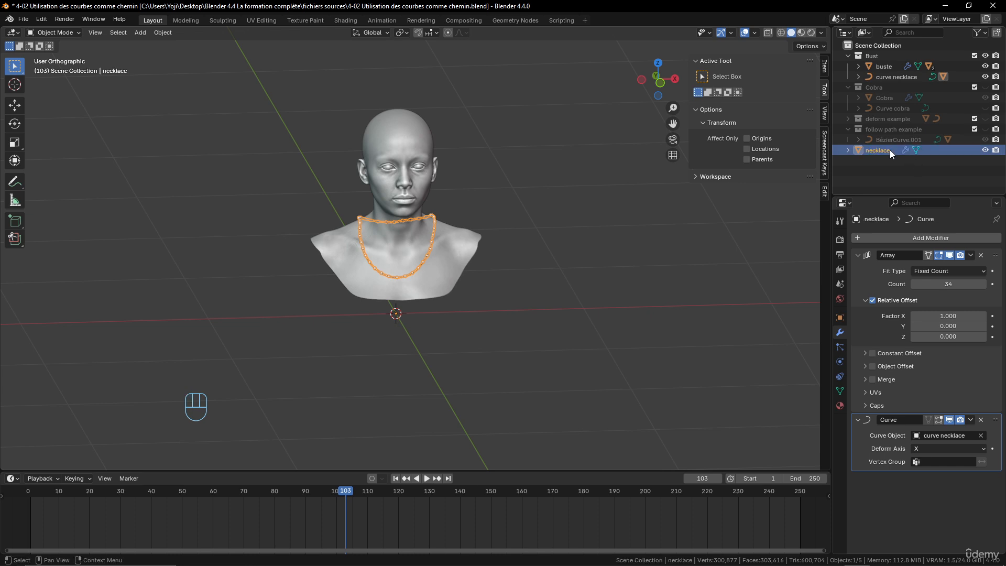
left_click_drag(883, 148, 877, 65)
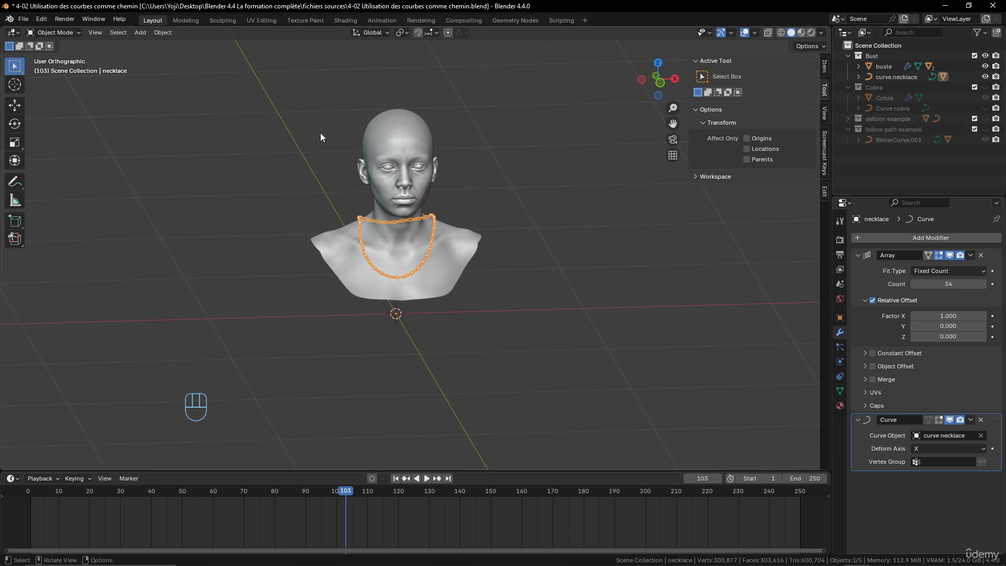
middle_click_drag(321, 137, 464, 250)
scroll(434, 275, "up", 4)
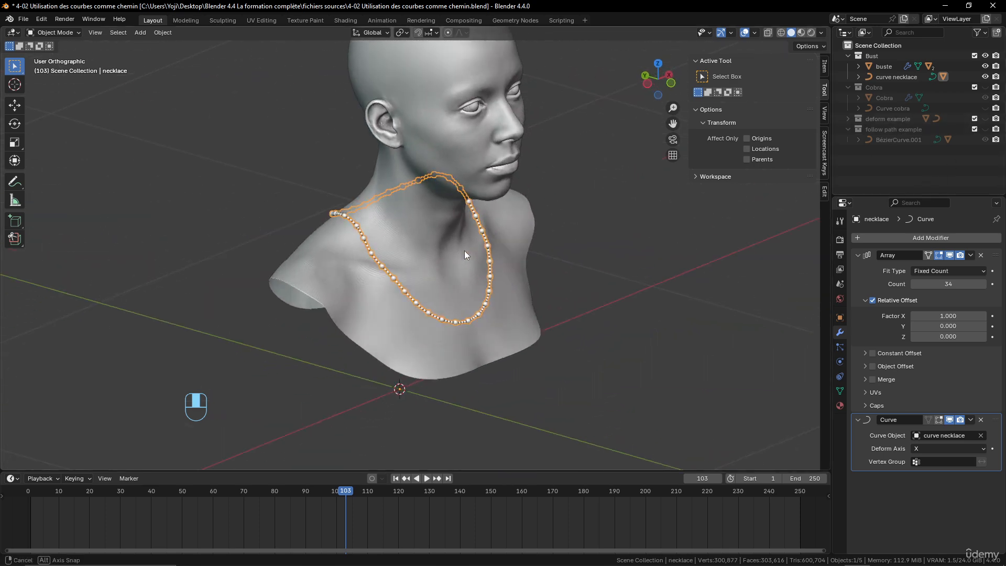
- Hide the Bust collection and show the Cobra collection
left_click(984, 55)
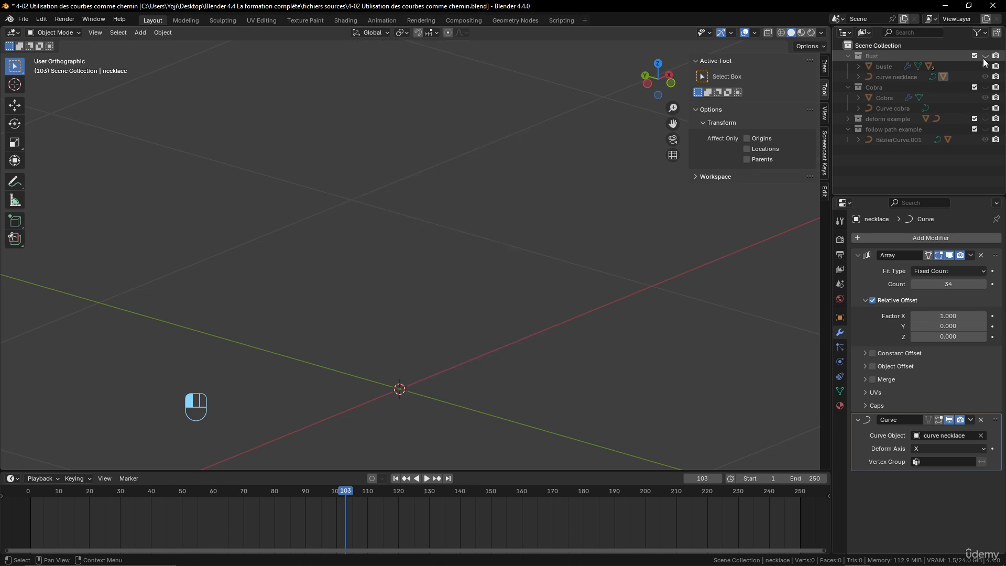
left_click(985, 87)
scroll(572, 229, "down", 5)
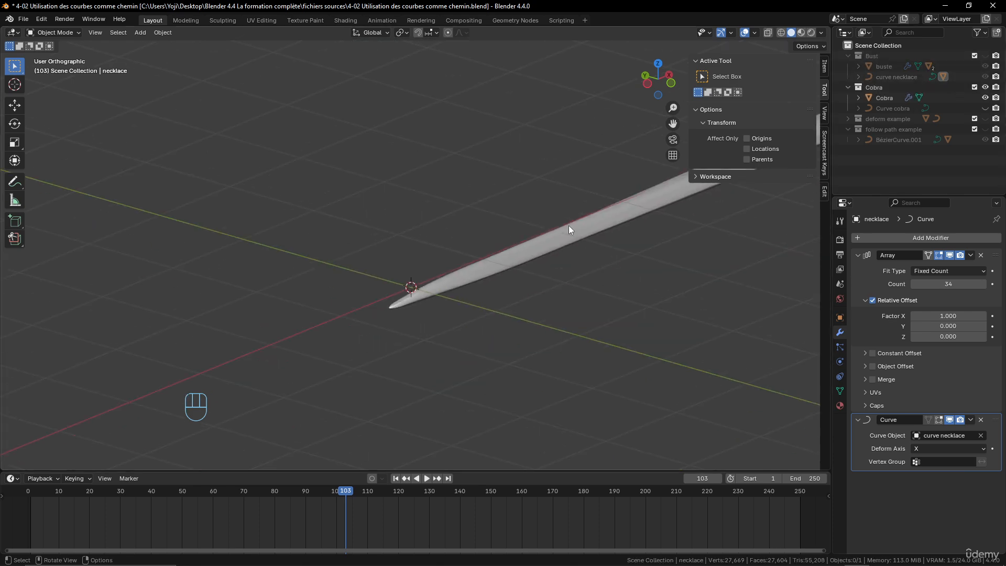
middle_click_drag(572, 229, 456, 224)
scroll(542, 269, "up", 3)
scroll(374, 243, "up", 4)
middle_click_drag(334, 179, 444, 268, "shift")
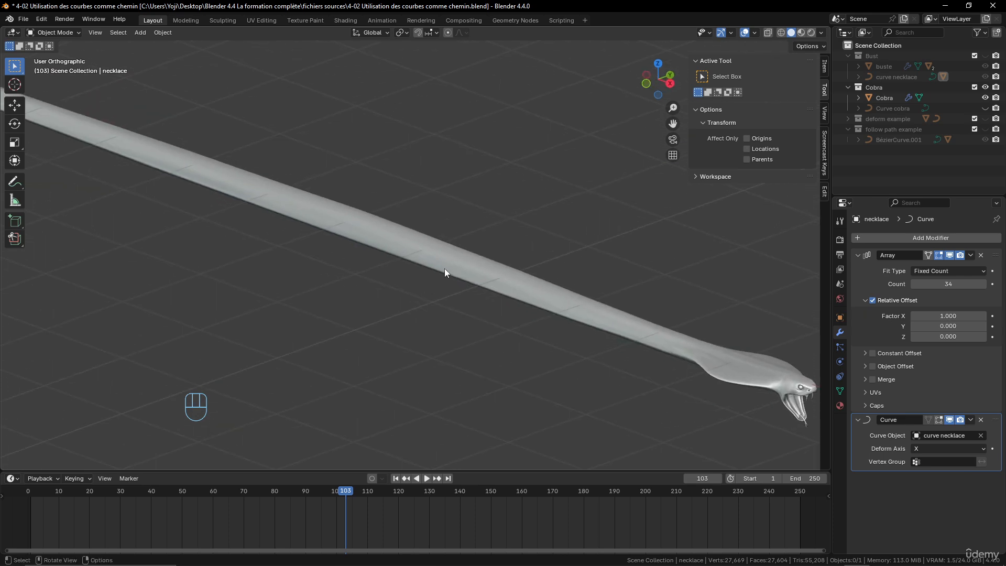
- Remove the Curve modifier from the Cobra mesh and unhide the Curve cobra object in Object Mode
key("Tab")
key("Tab")
left_click(618, 325)
key("Tab")
middle_click_drag(625, 325, 244, 344, "shift")
middle_click_drag(354, 386, 433, 335, "shift")
scroll(401, 336, "up", 3)
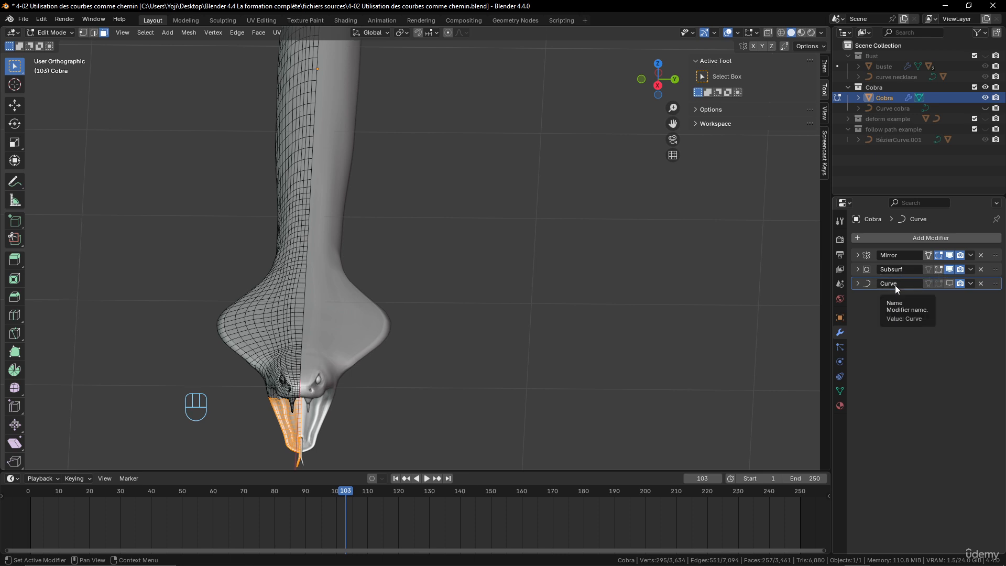
left_click(980, 284)
mouse_move(604, 321)
middle_mouse_down()
mouse_move(504, 330)
mouse_move(529, 325)
mouse_move(577, 375)
mouse_move(598, 375)
mouse_move(568, 369)
mouse_move(691, 212)
middle_mouse_up()
key("Tab")
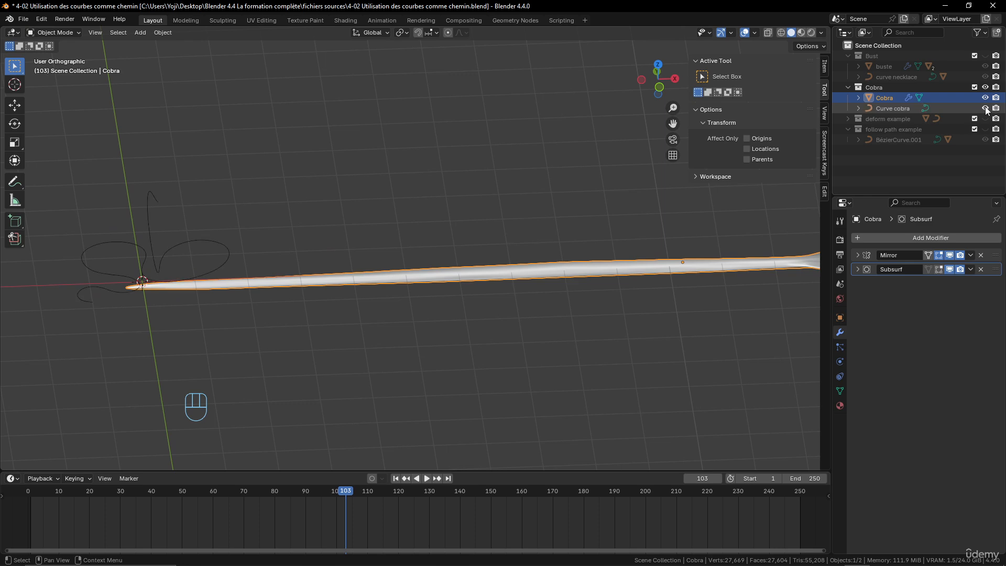
- Parent the Cobra mesh to Curve cobra with Curve Deform
middle_click_drag(476, 313, 153, 369)
middle_click_drag(358, 348, 318, 384)
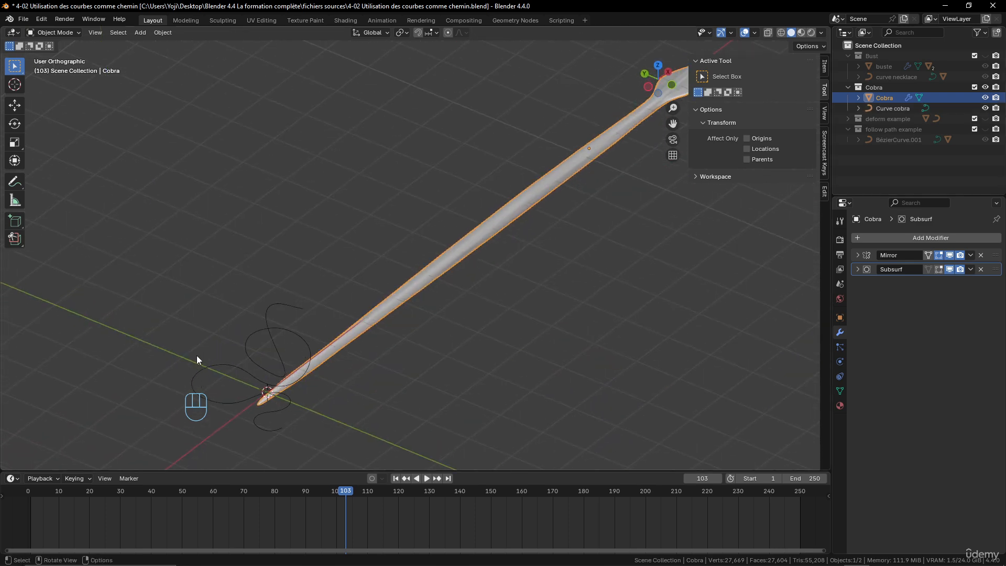
middle_click_drag(304, 307, 390, 305)
left_click(330, 309, "shift")
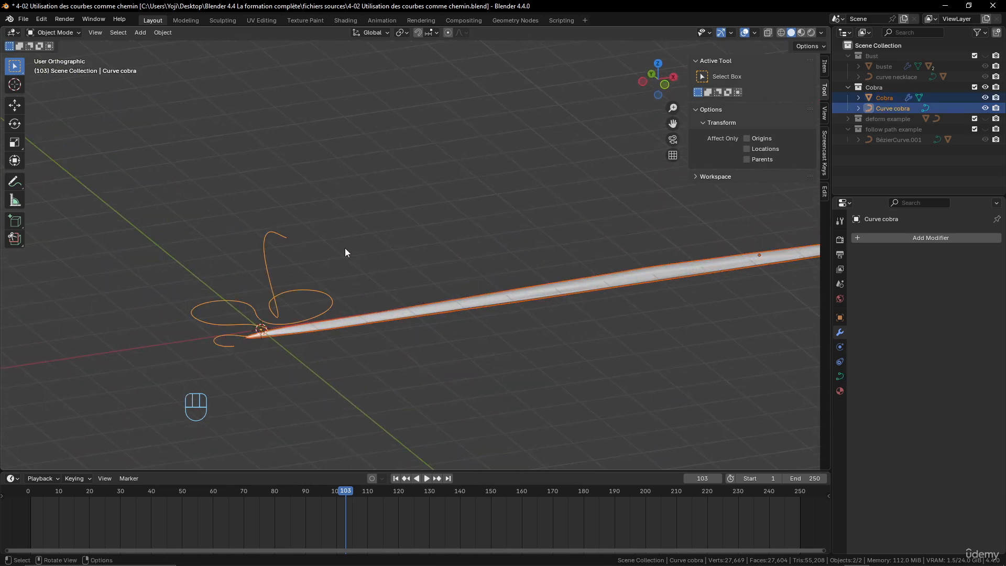
key("ctrl+p")
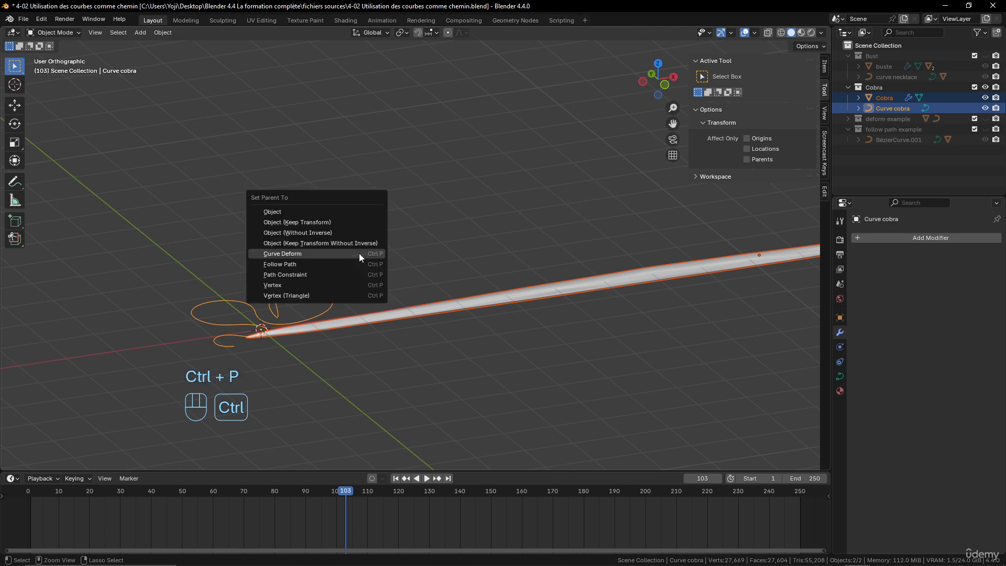
left_click(359, 253)
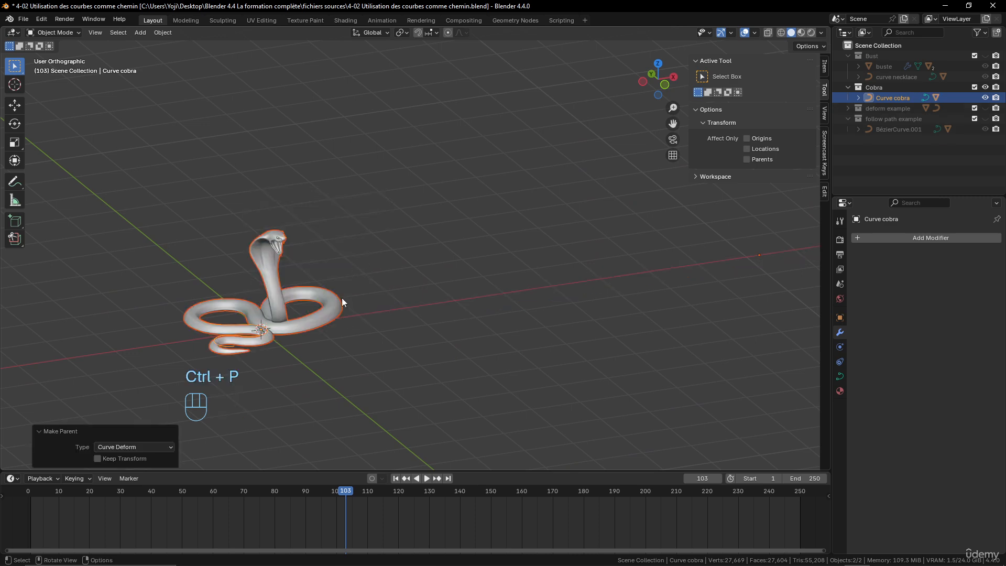
middle_click_drag(341, 297, 389, 298)
middle_click_drag(404, 297, 236, 329)
- Select the Curve cobra object and open it in Edit Mode
left_click(255, 269)
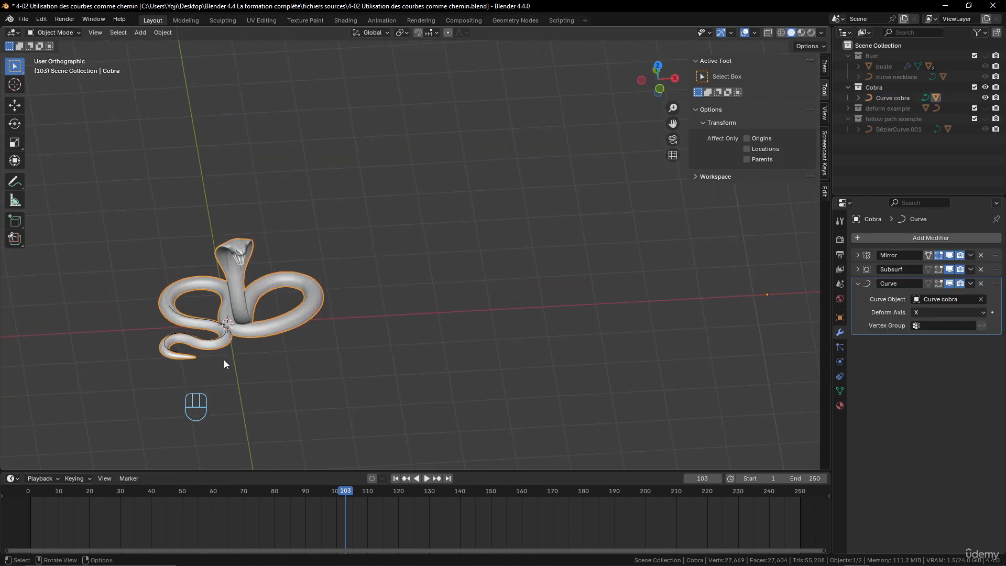
key("Tab")
key("Tab")
left_click(226, 341)
key("Tab")
middle_click_drag(272, 364, 459, 308, "shift")
scroll(399, 306, "up", 4)
- Try moving the neck and head control points of Curve cobra forward and down in the right orthographic view
left_click(443, 120)
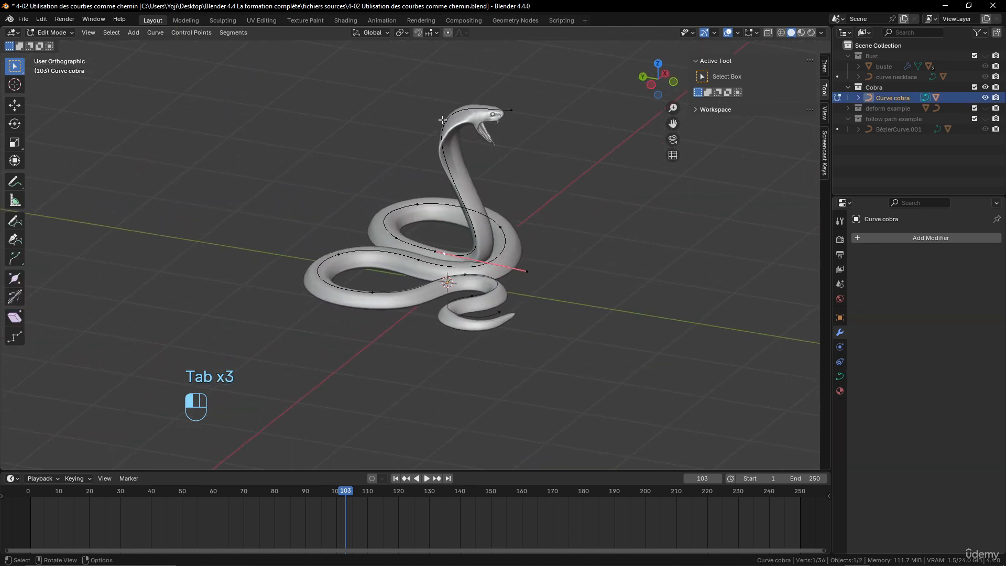
left_click(512, 110, "shift")
key("KP_3")
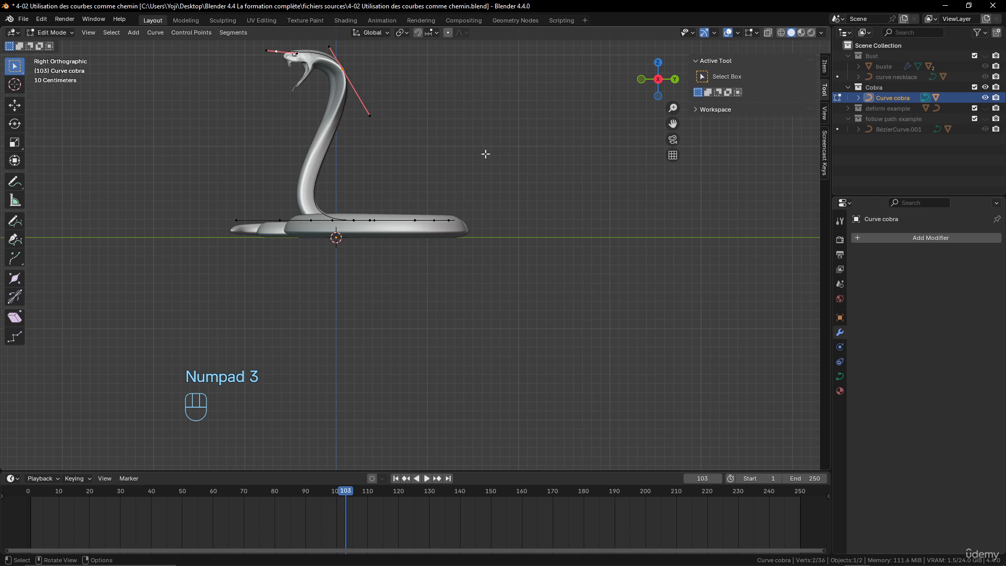
key("g")
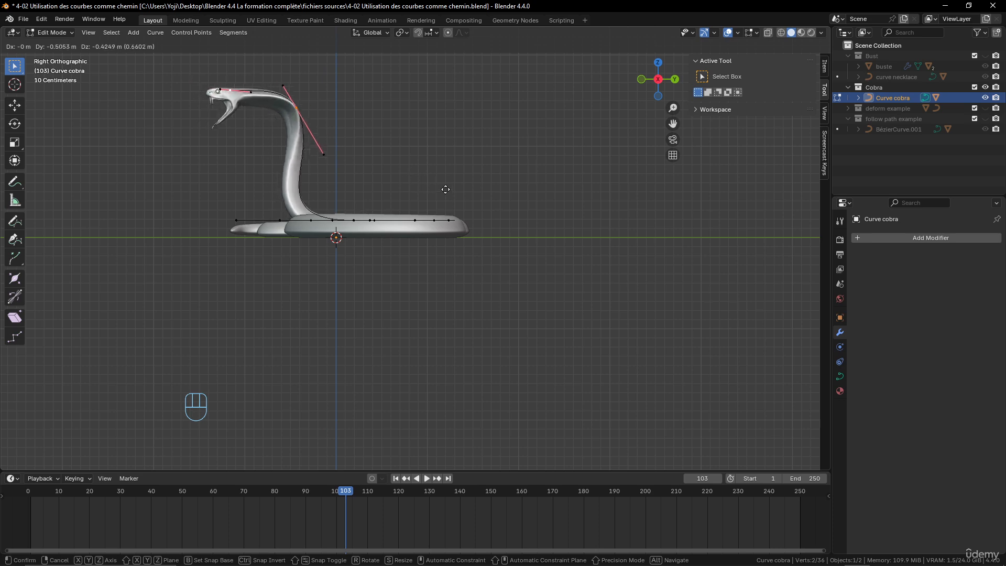
left_click(409, 184)
- Try tilting the neck and head control points to twist the cobra's hood and head
middle_click_drag(409, 184, 400, 332)
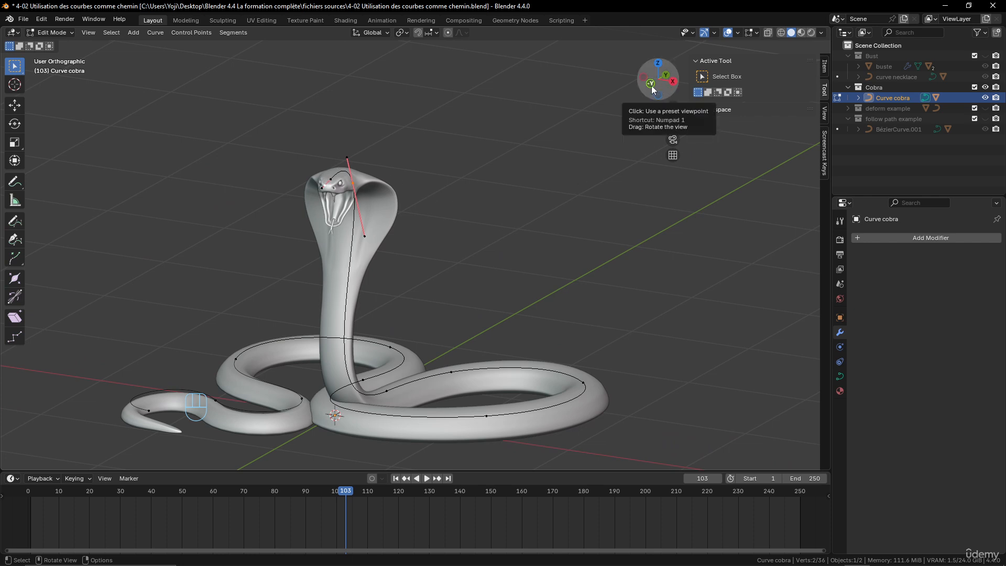
middle_click_drag(445, 232, 458, 222)
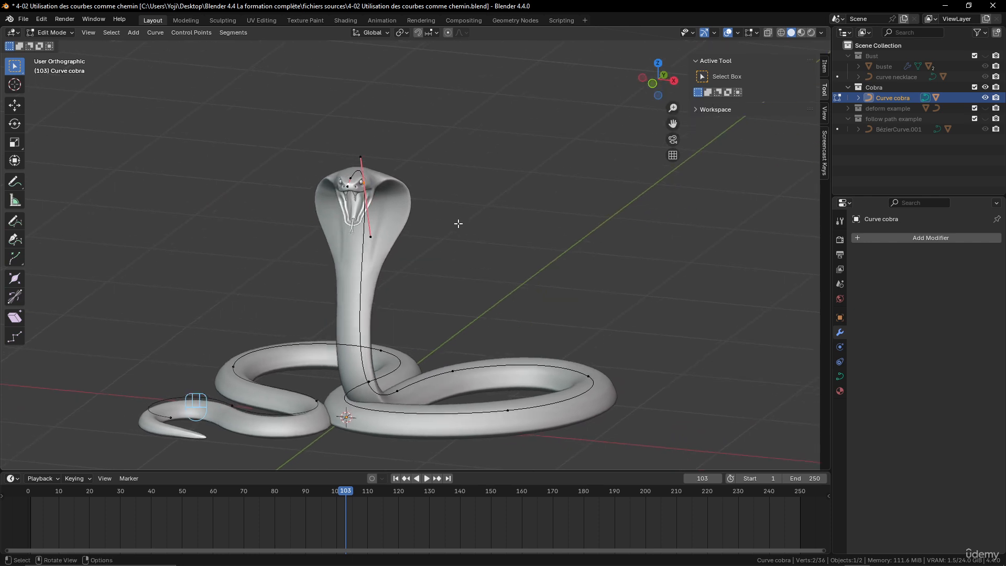
key("ctrl+t")
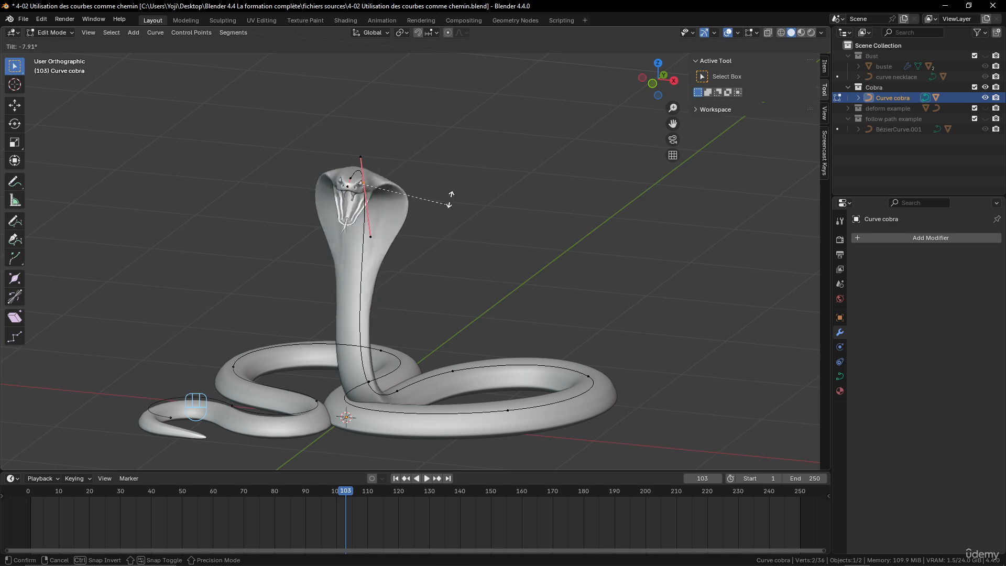
left_click(447, 181)
middle_click_drag(455, 193, 350, 349)
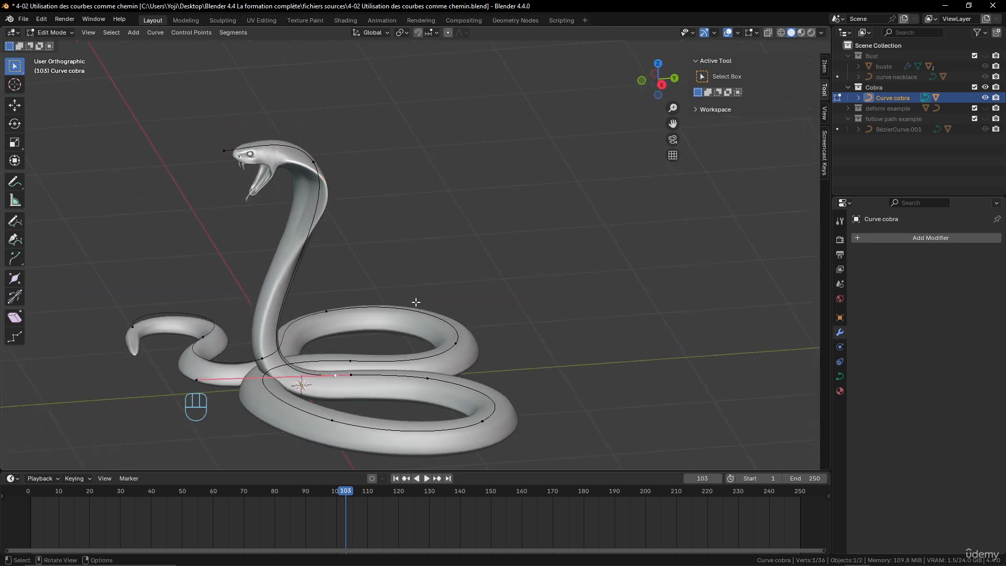
- Try changing the curve radius at the control point near the base of the raised neck
middle_click_drag(415, 301, 447, 298)
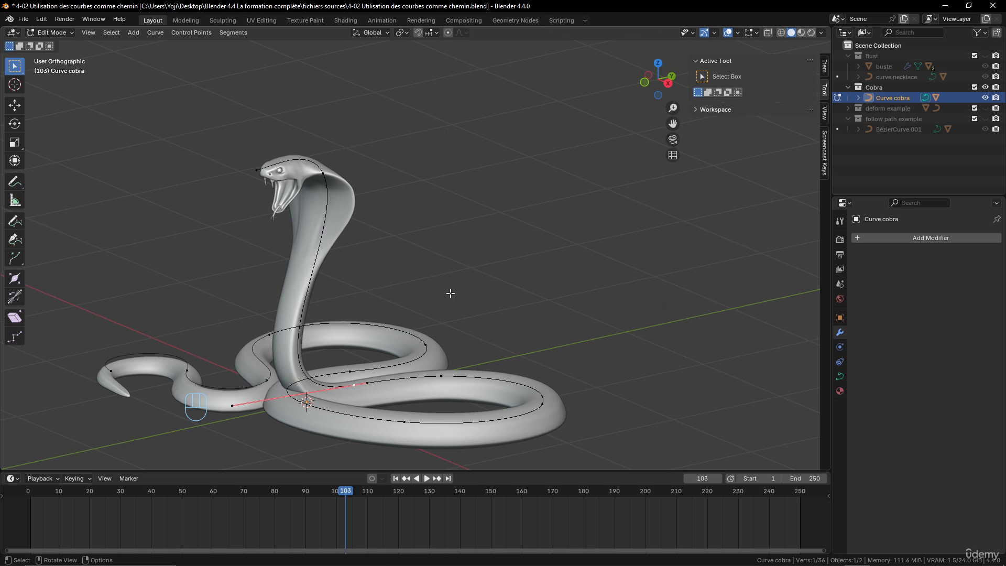
key("shift+s")
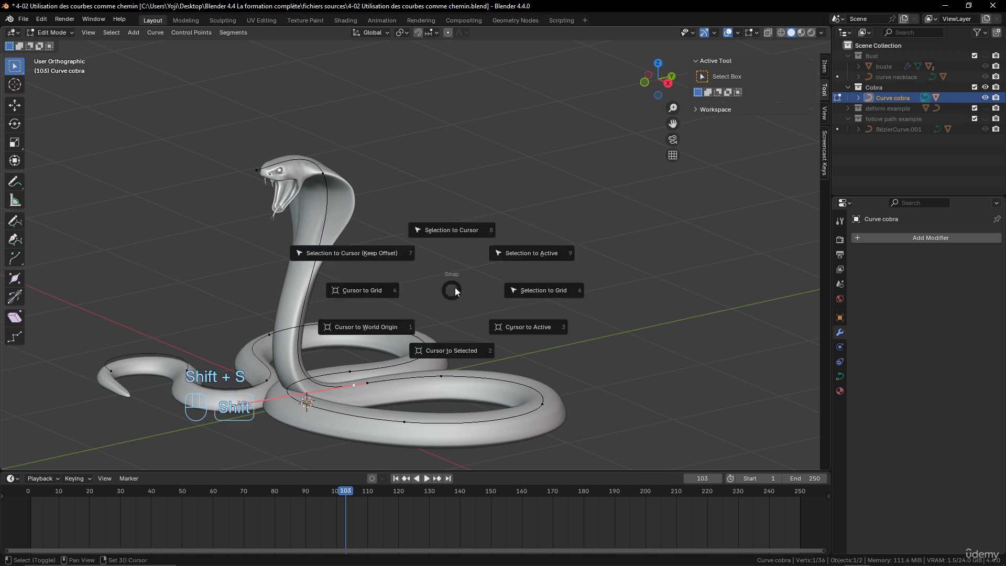
key("Escape")
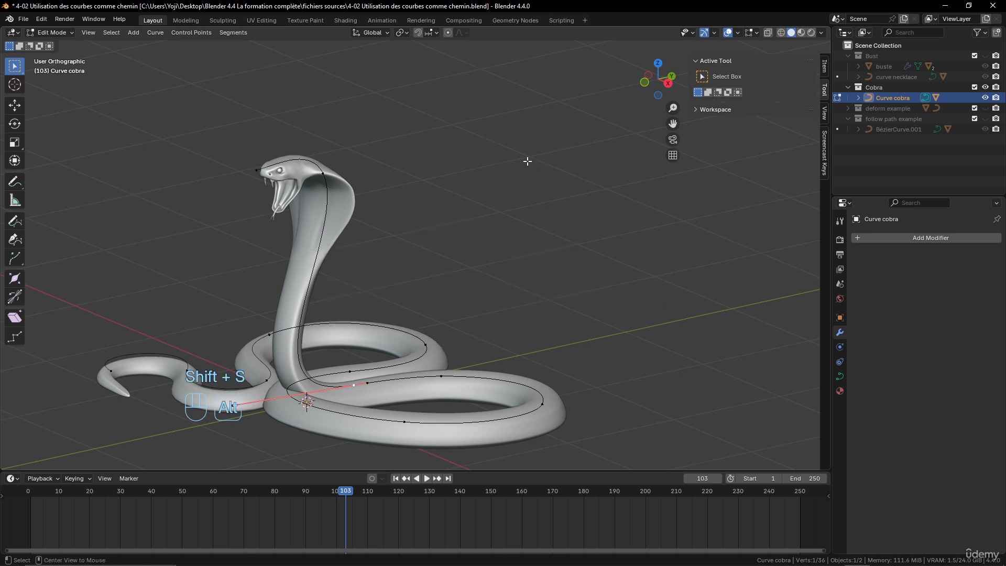
key("alt+s")
left_click(516, 177)
- Try shrinking the curve radius to about 0.47 at the control point on the outer bend of the large coil
middle_click_drag(516, 186, 522, 222)
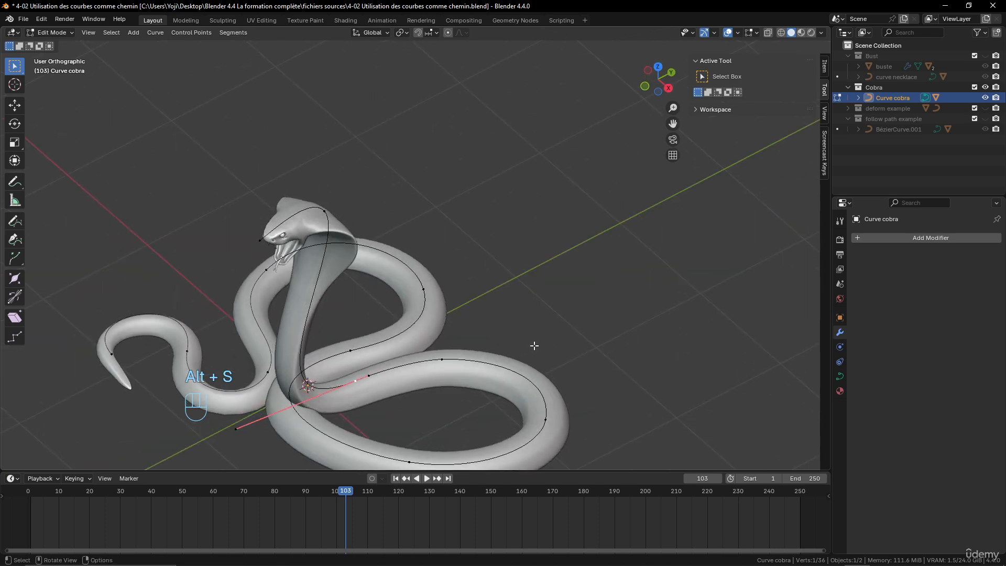
left_click(545, 417)
middle_click_drag(587, 379, 517, 198, "shift")
middle_click_drag(517, 199, 523, 254)
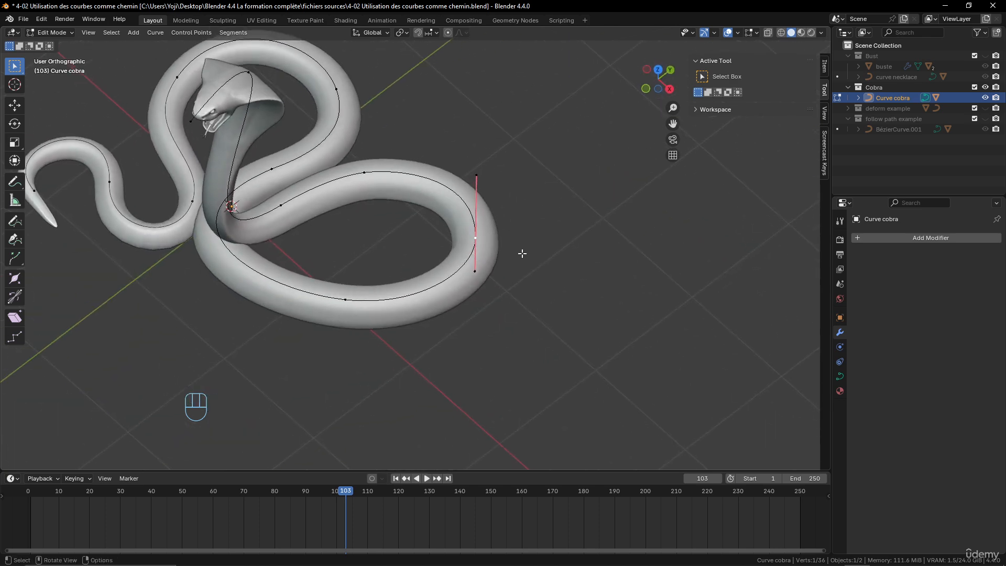
key("alt+s")
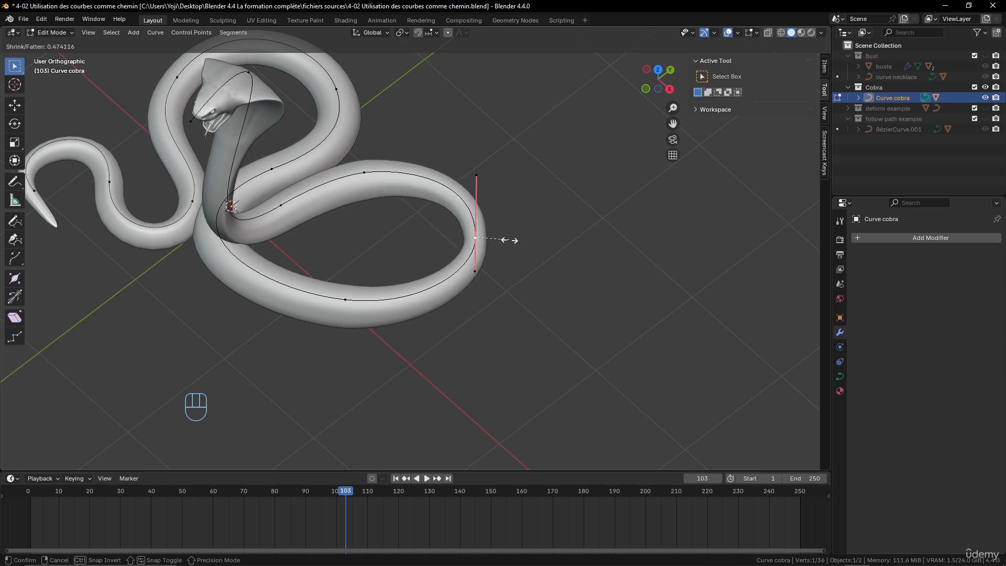
left_click(506, 238)
- Try changing the curve radius at the control point closest to the tail tip
middle_click_drag(311, 226, 408, 276, "shift")
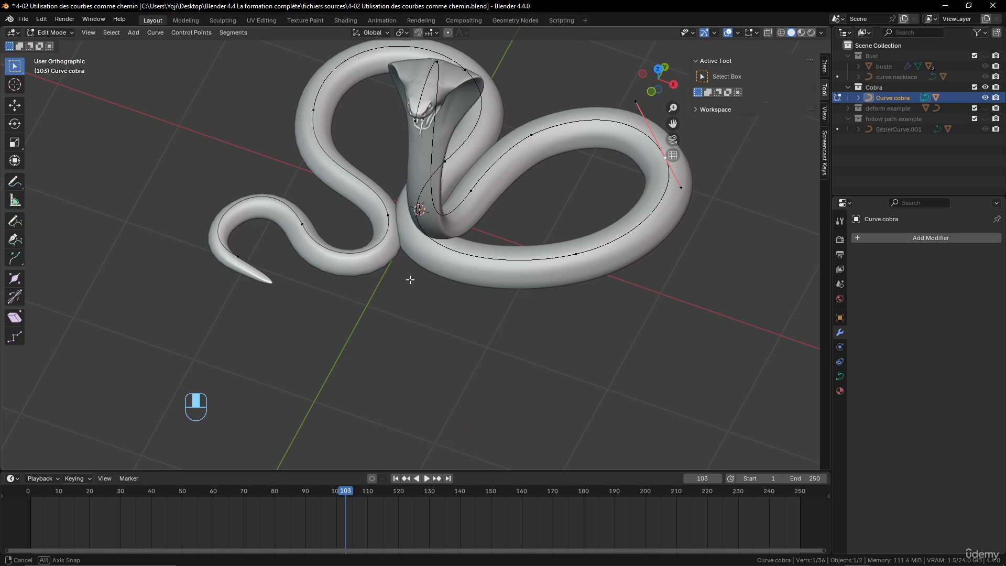
left_click(236, 260)
key("alt+s")
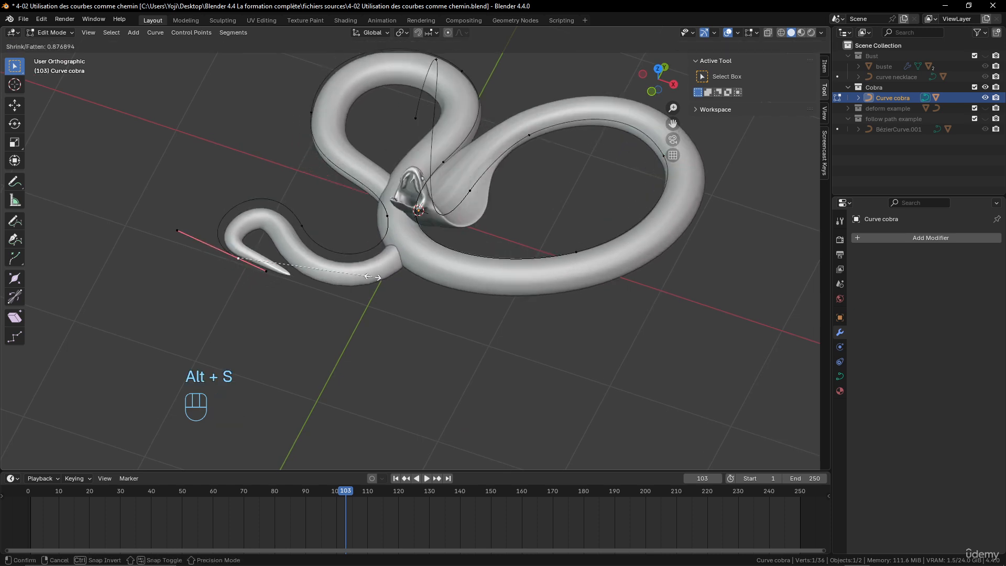
right_click(374, 277)
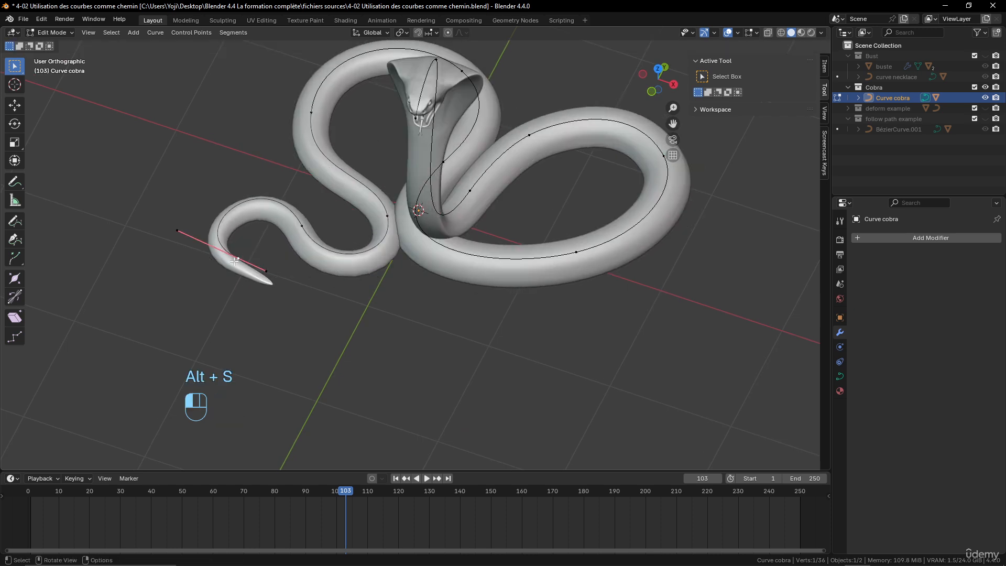
key("alt+s")
right_click(303, 274)
- Shrink the curve radius by about 0.54 and 0.66 at the second and third control points from the tail tip
left_click(302, 224)
key("alt+s")
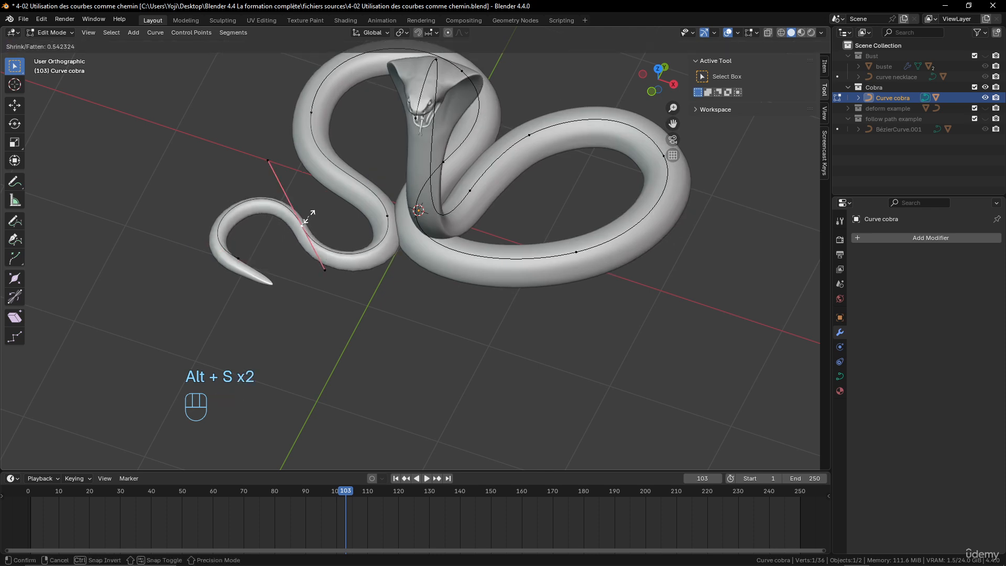
left_click(309, 216)
left_click(387, 216)
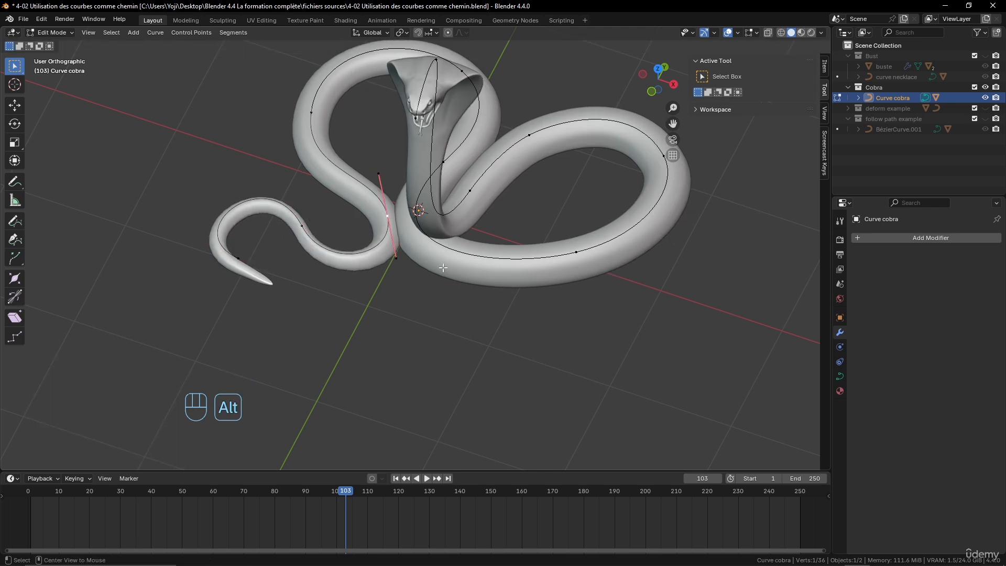
key("alt+s")
left_click(399, 241)
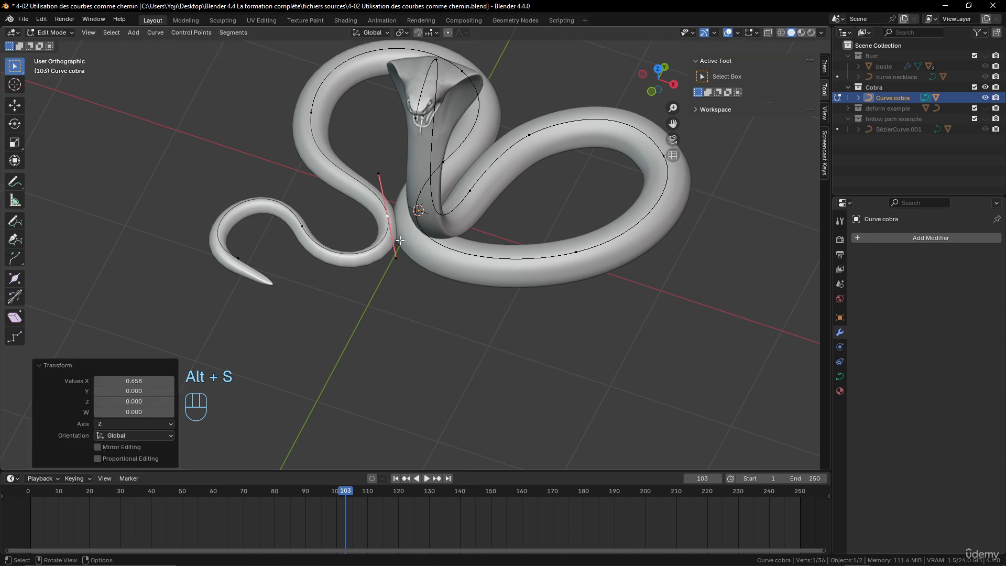
- Undo the radius changes made at the two tail control points
middle_click_drag(256, 213, 501, 198)
key("ctrl+z")
key("ctrl+z")
key("ctrl+z")
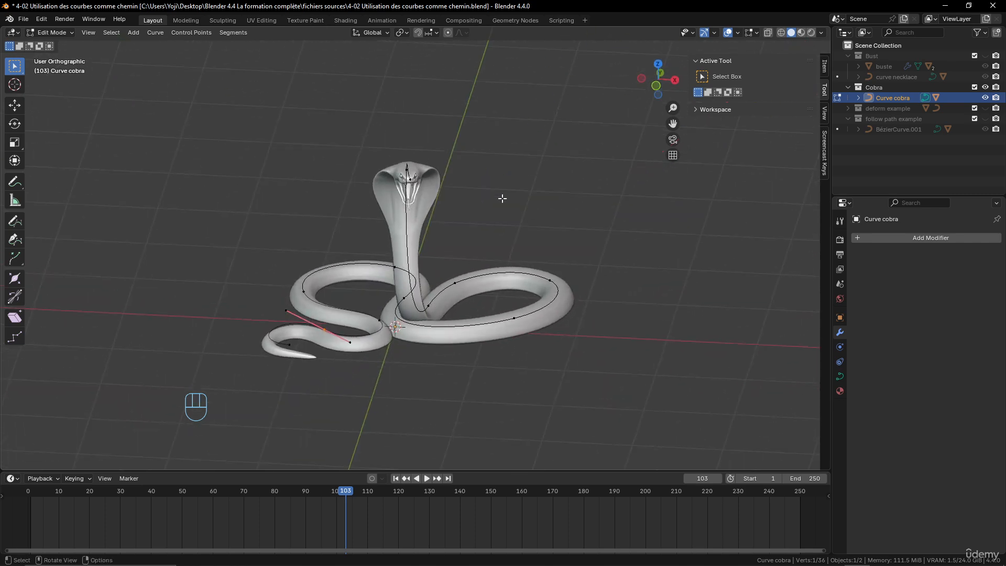
- Return to Object Mode, select the Cobra mesh and collapse its Curve modifier settings
mouse_move(465, 261)
middle_mouse_down()
mouse_move(559, 251)
mouse_move(482, 272)
middle_mouse_up()
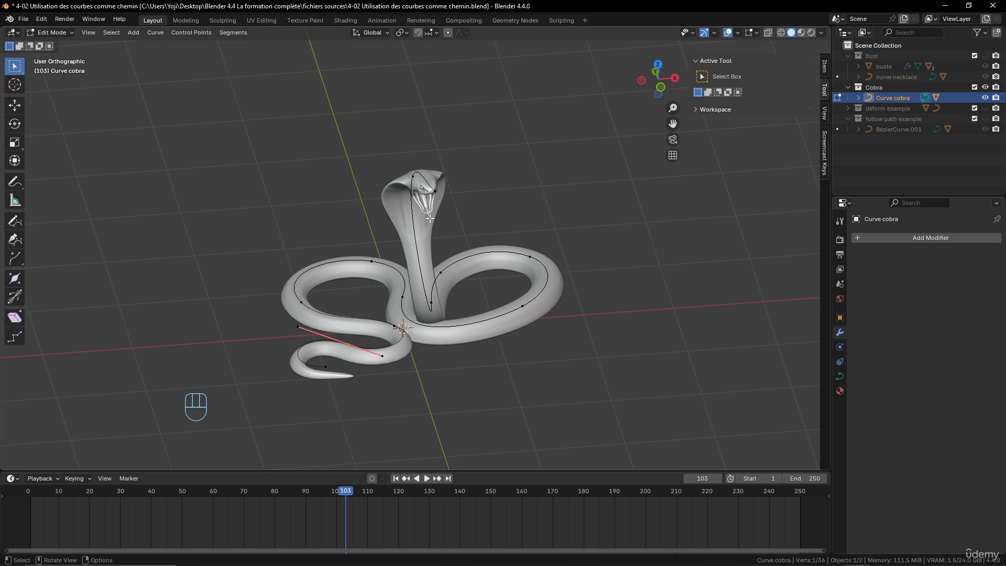
middle_click_drag(429, 220, 365, 180)
key("Tab")
left_click(379, 163)
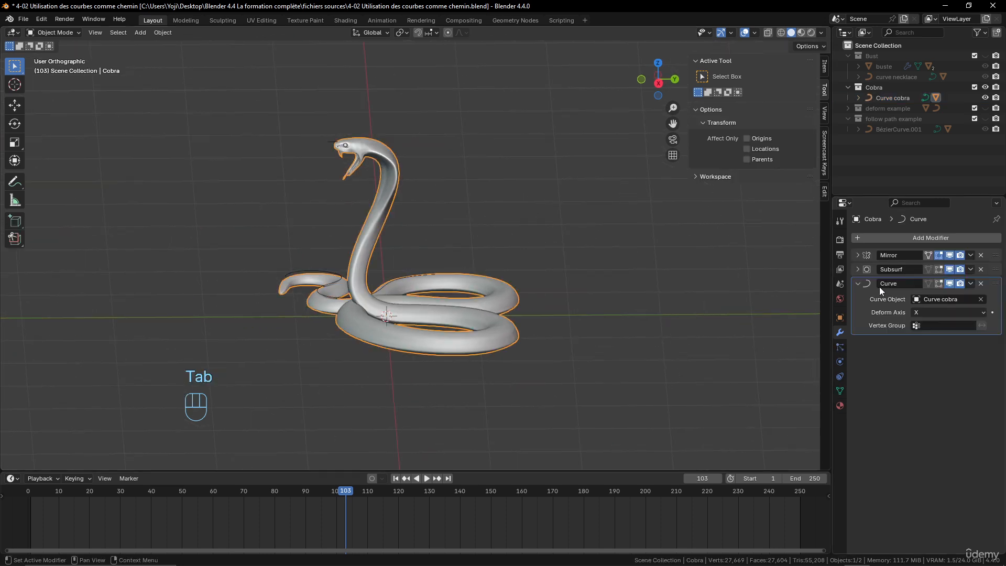
left_click(858, 283)
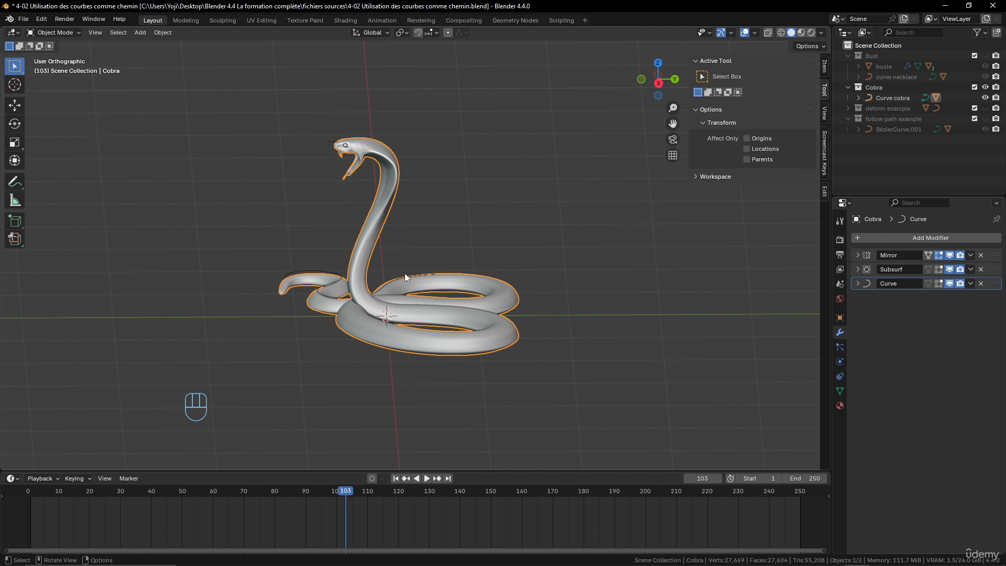
middle_click_drag(404, 272, 397, 270)
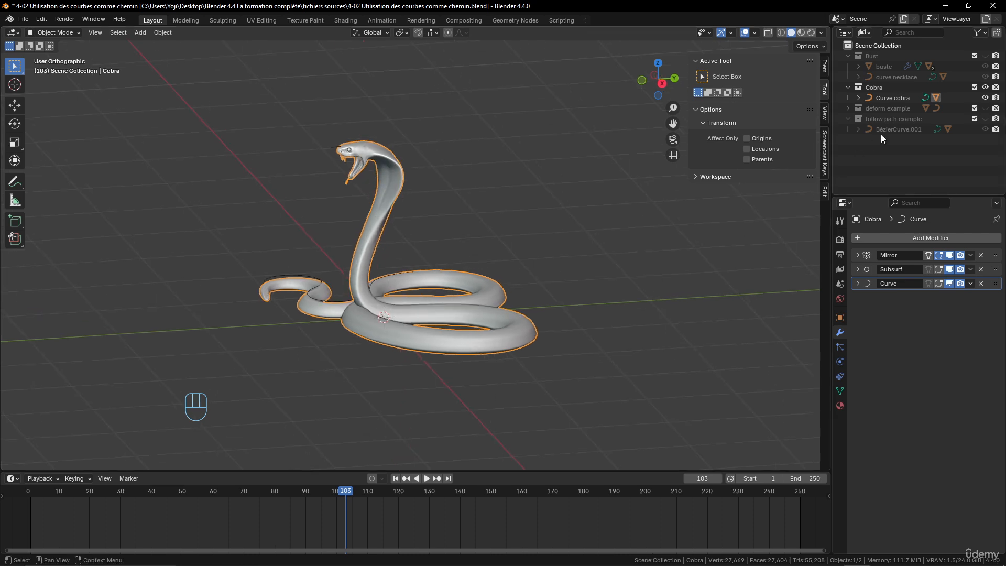
- Collapse the follow path example collection
left_click(847, 118)
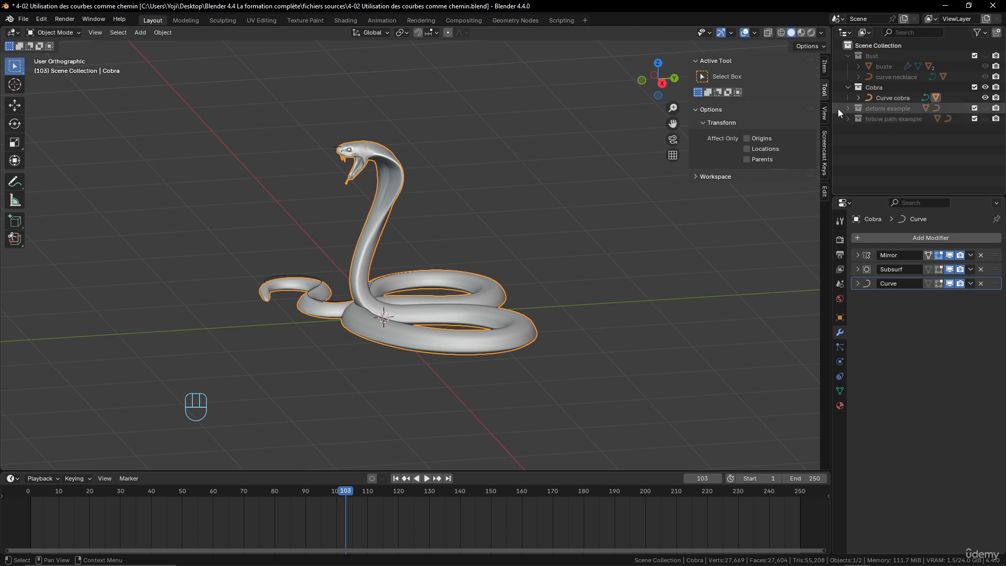
scroll(367, 231, "down", 4)
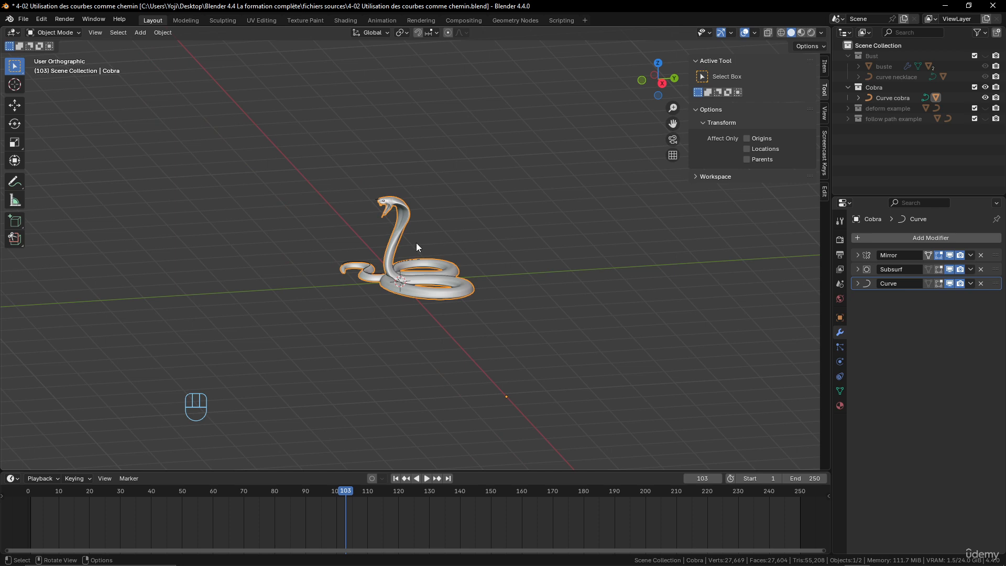
scroll(416, 244, "up", 4)
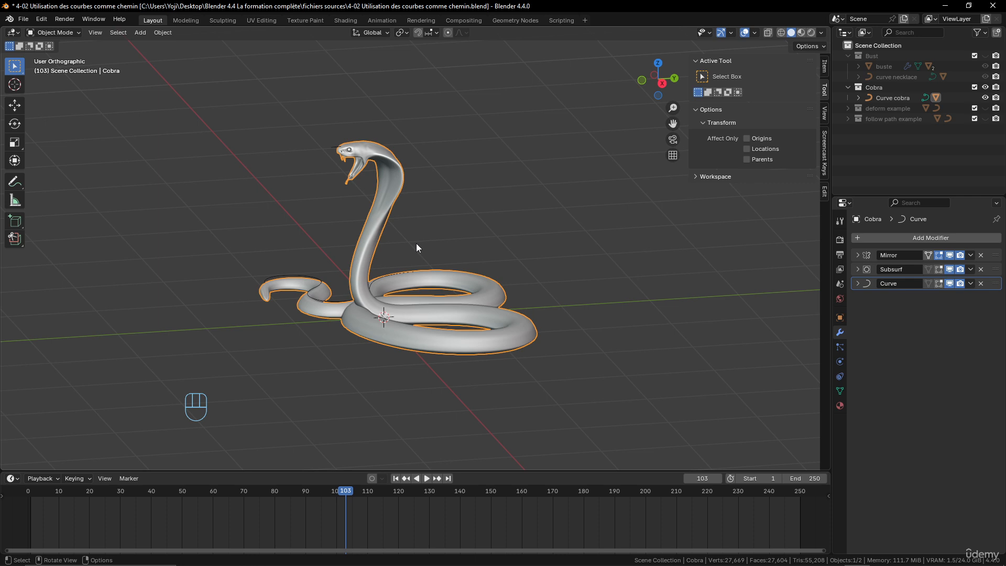
middle_click_drag(417, 247, 372, 268)
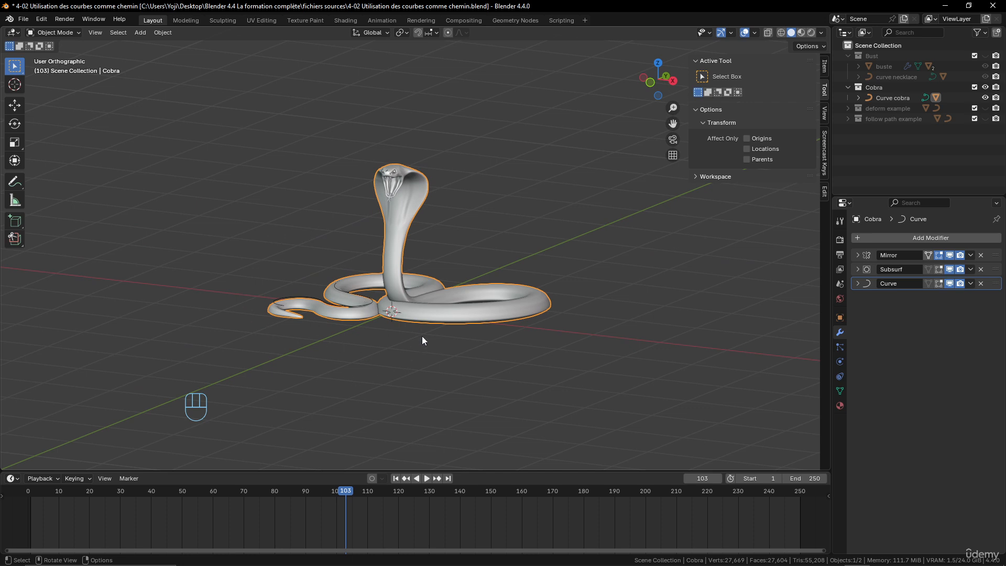
scroll(424, 341, "up", 1)
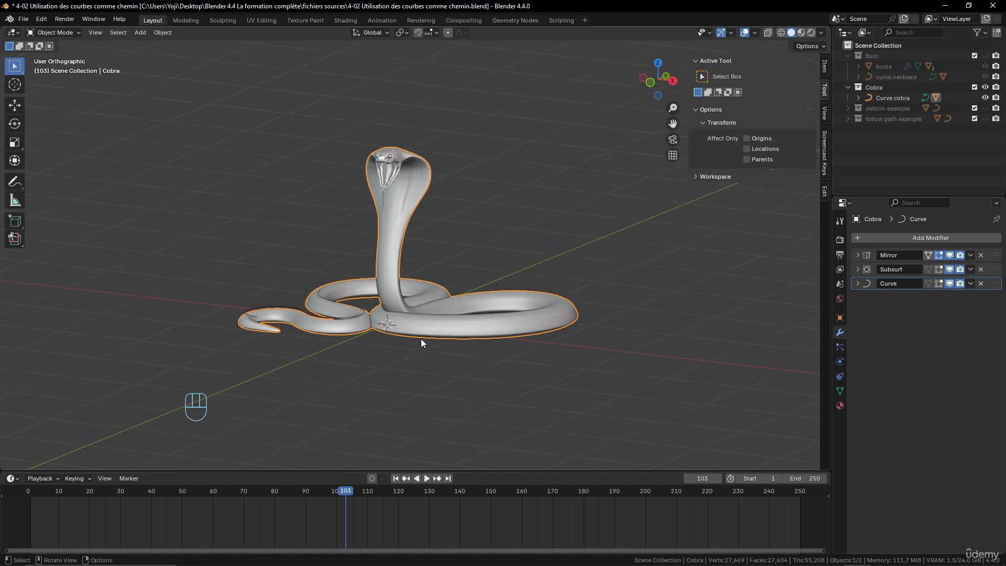